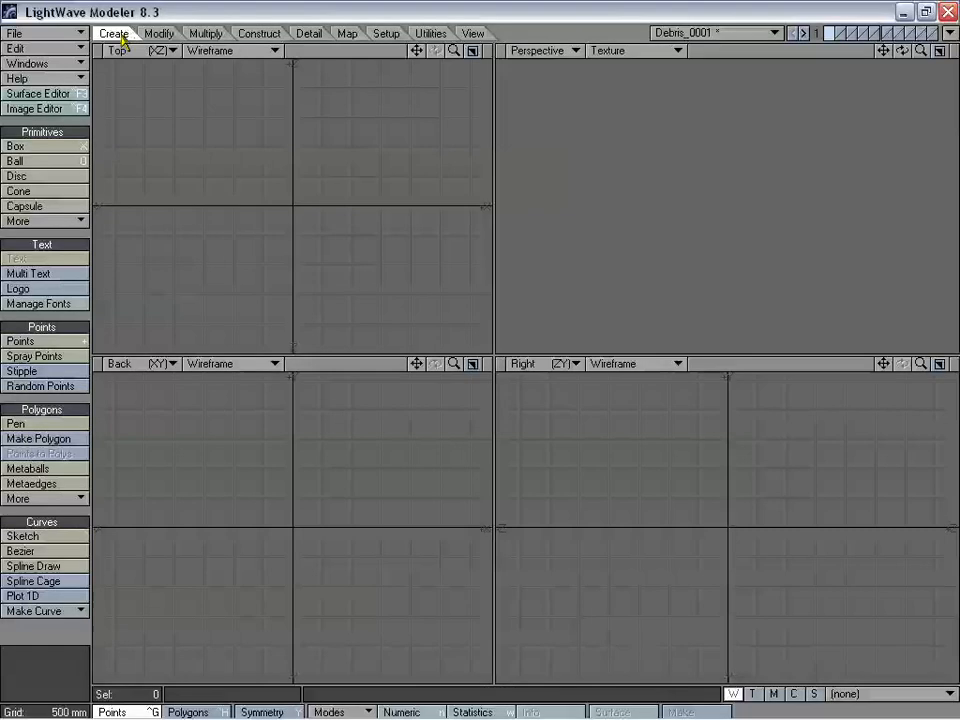
Step: Create a six-sided disc column centred on the origin, about 1.1 m wide and 2.4 m tall along Y
click(62, 177)
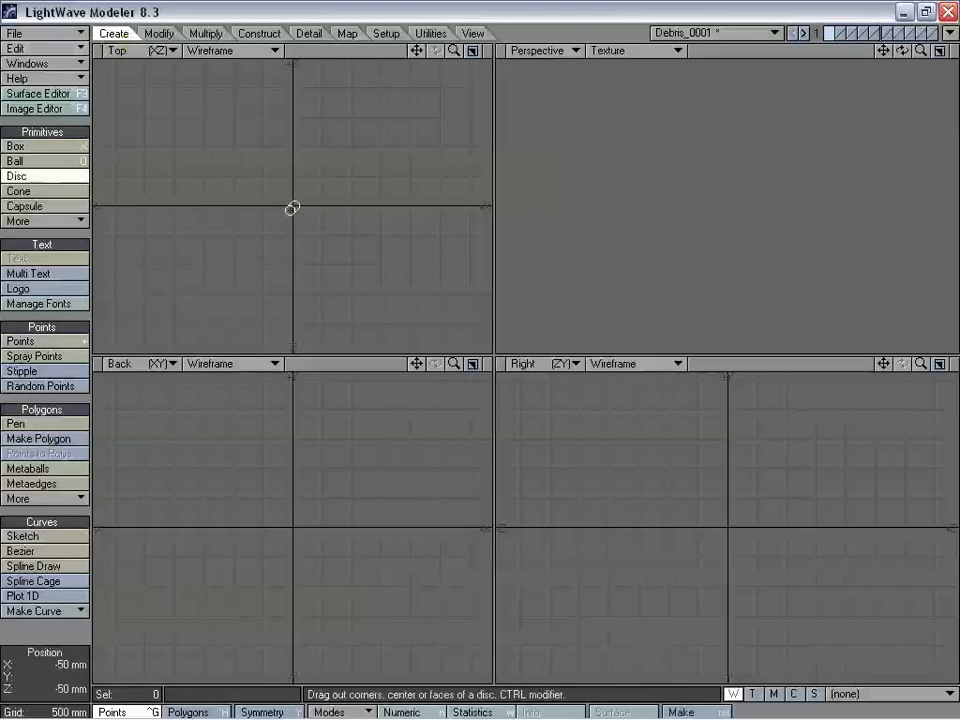
drag(293, 204, 334, 180)
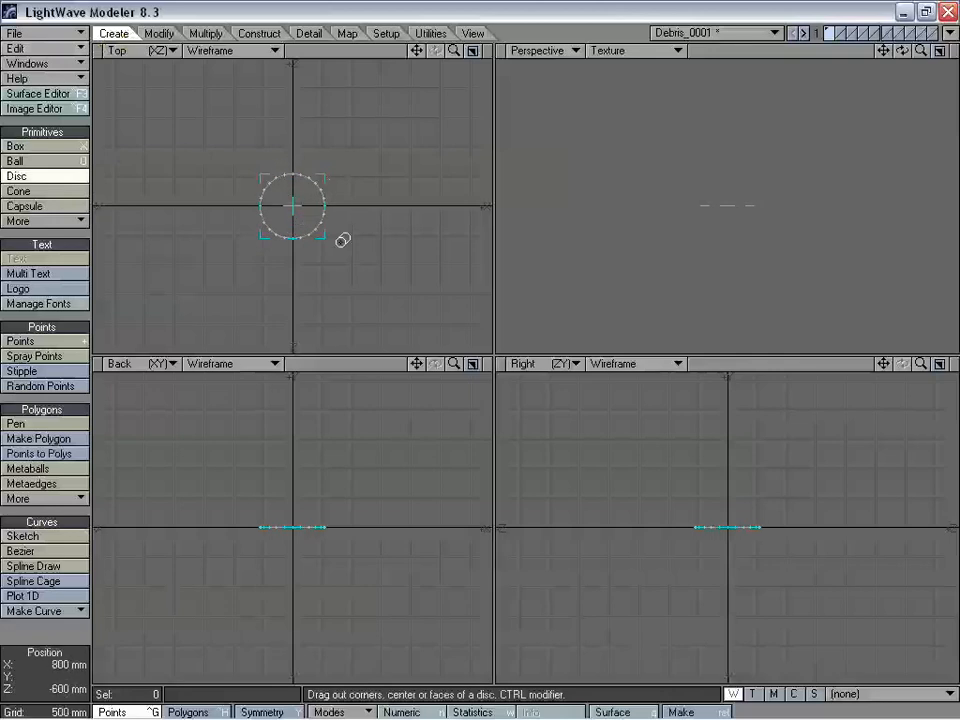
drag(296, 526, 291, 577)
drag(293, 501, 293, 526)
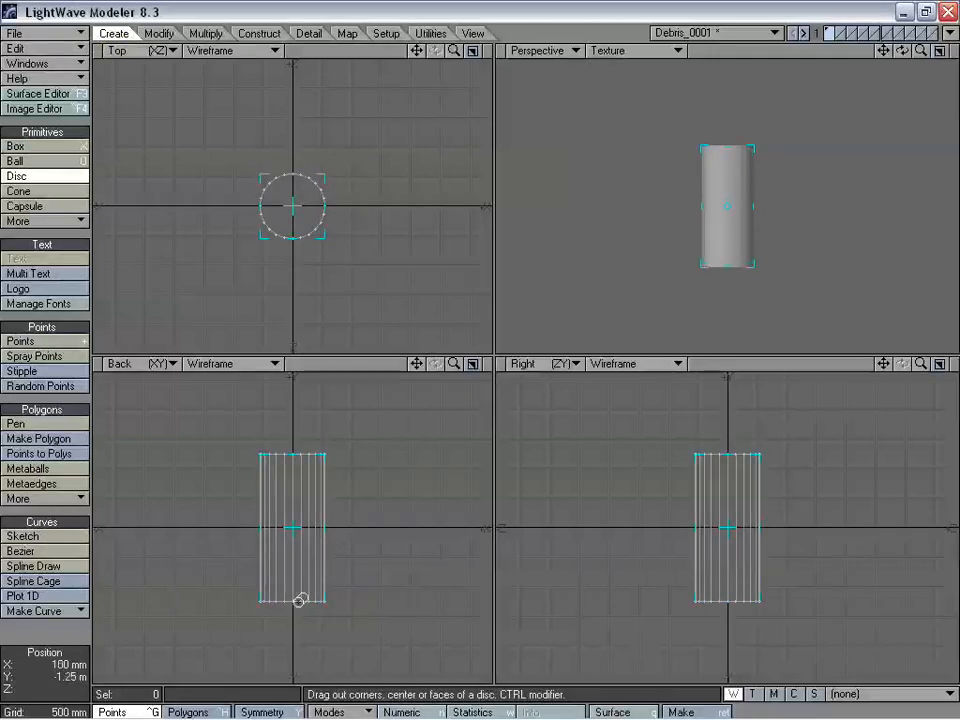
drag(297, 601, 297, 598)
drag(294, 525, 292, 526)
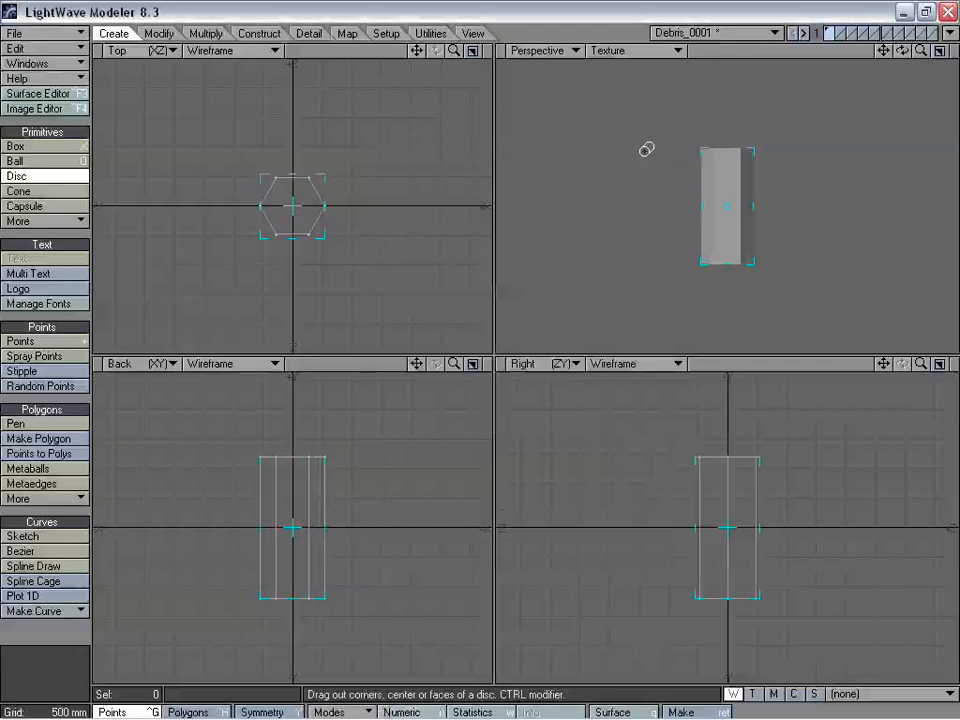
alt+drag(646, 149, 540, 344)
key(space)
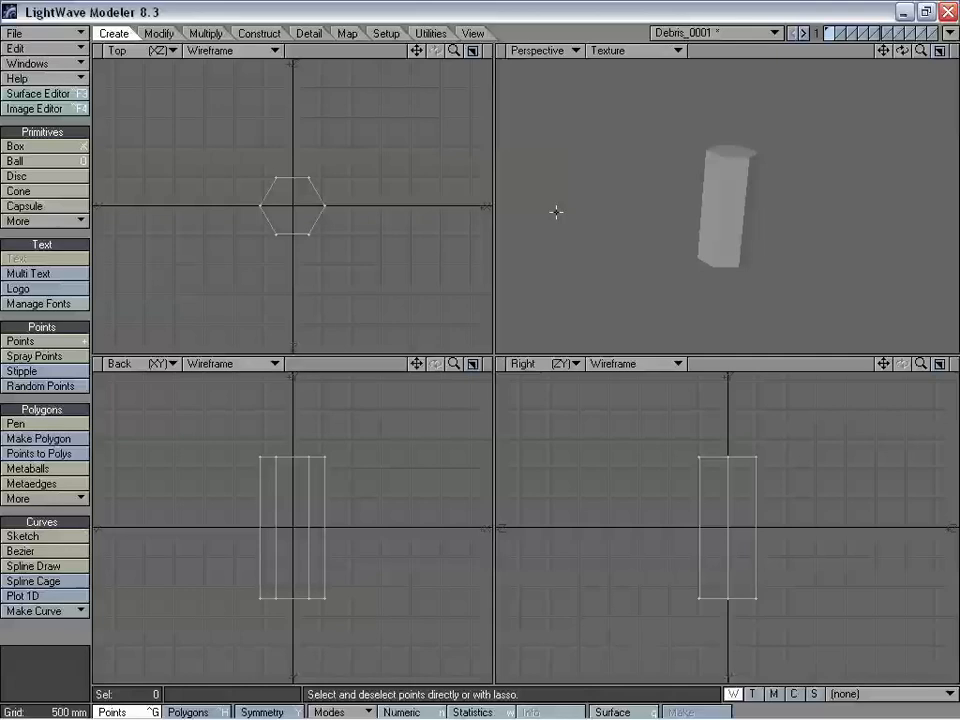
Step: On the second layer, draw a ball of 950 mm radius at the column's upper end, centred at X 700 mm, Y 1.25 m
key(.)
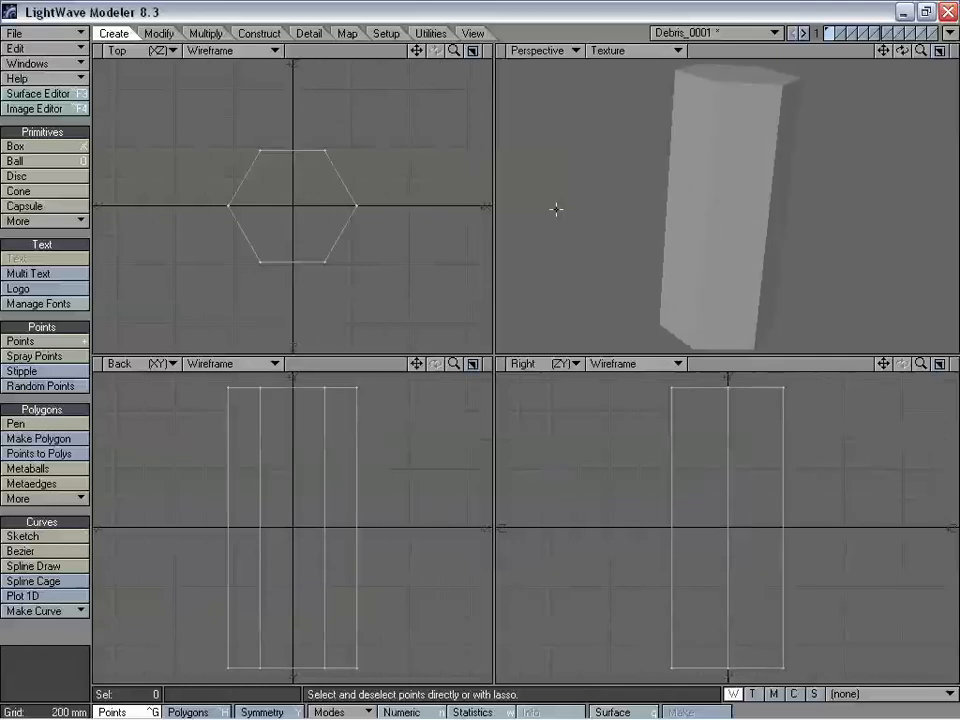
alt+drag(568, 229, 725, 230)
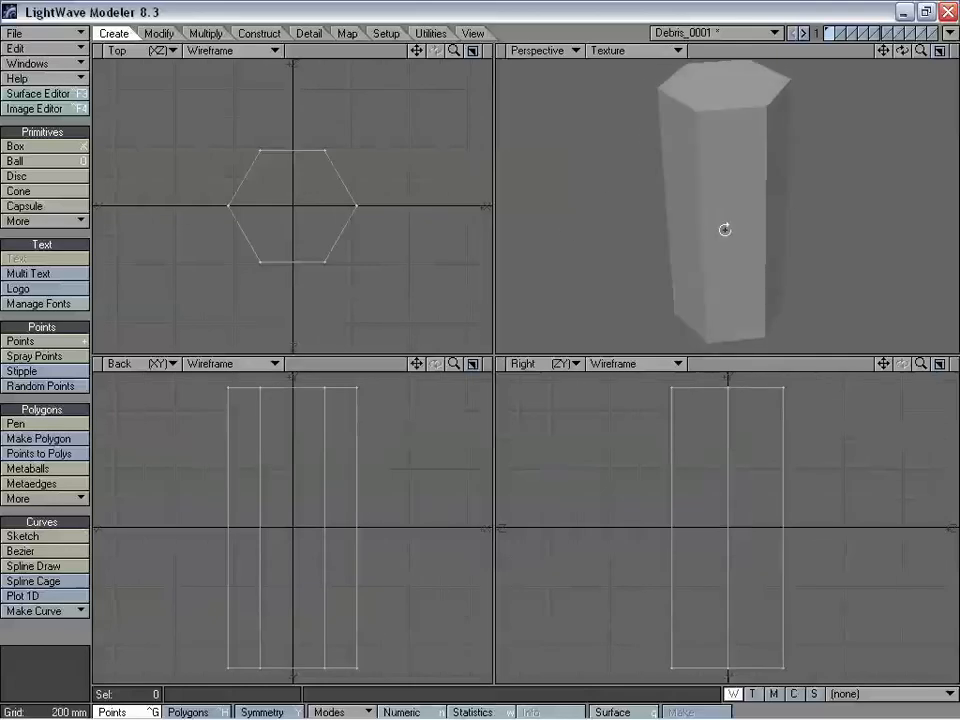
click(840, 35)
drag(455, 364, 380, 412)
click(40, 161)
ctrl+drag(304, 467, 360, 432)
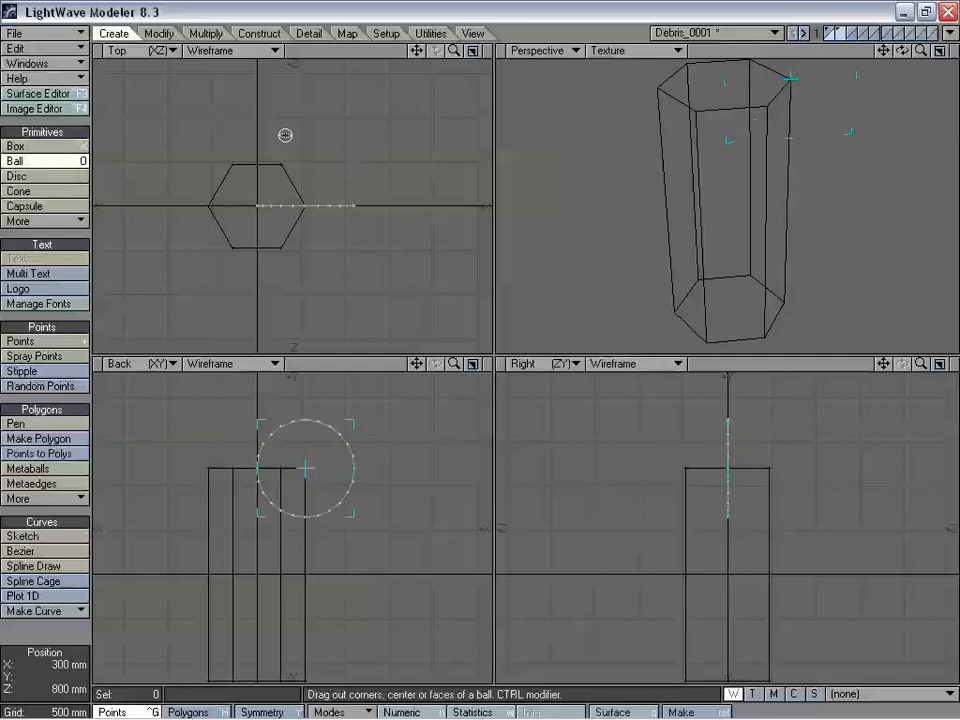
ctrl+drag(312, 169, 343, 145)
drag(312, 206, 310, 205)
drag(369, 410, 393, 388)
drag(306, 468, 319, 463)
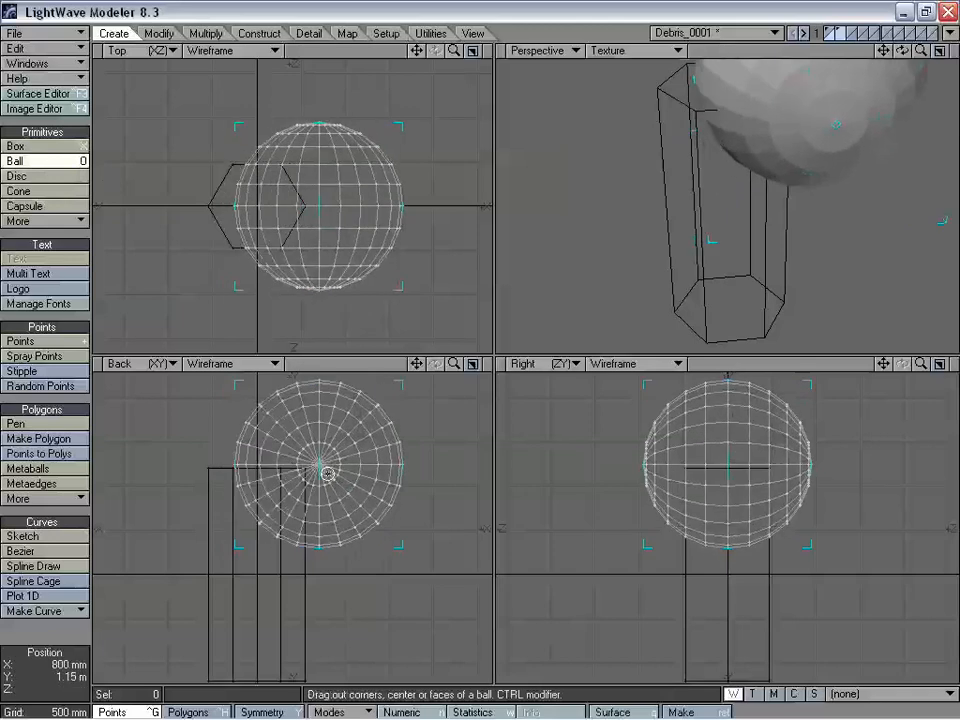
Step: Switch the ball's type to Tessellation and finish creating it
key(n)
drag(542, 159, 594, 122)
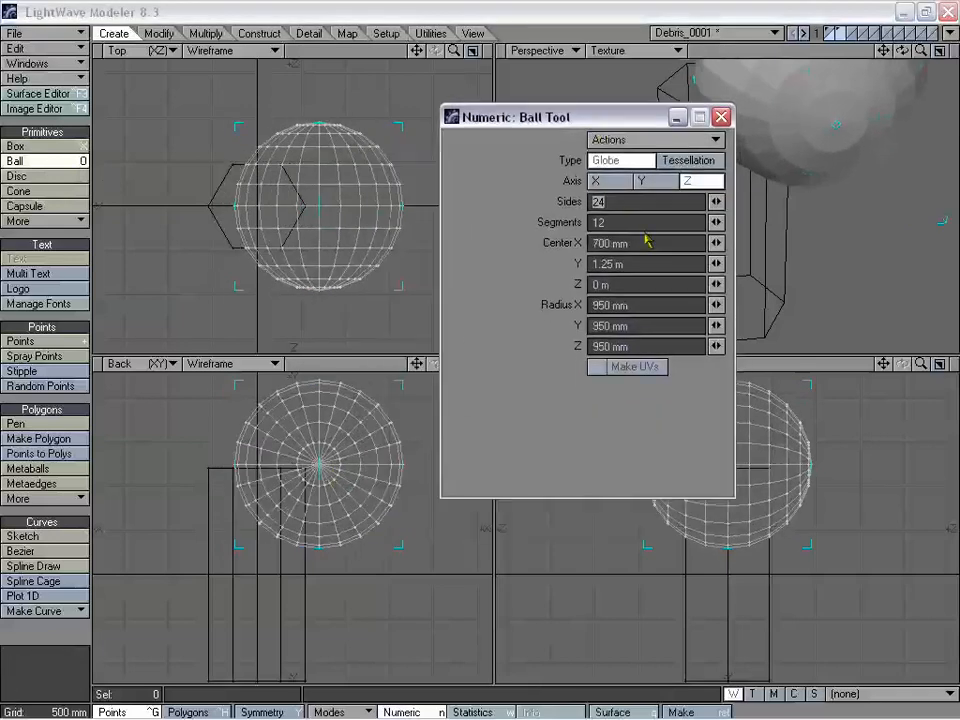
click(689, 160)
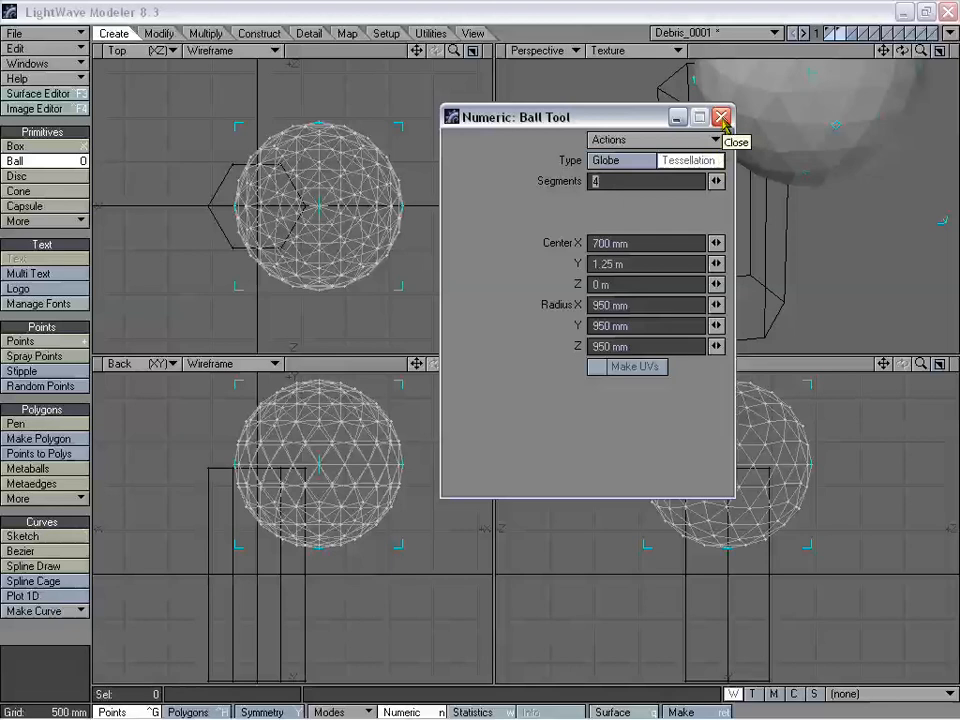
click(722, 118)
key(space)
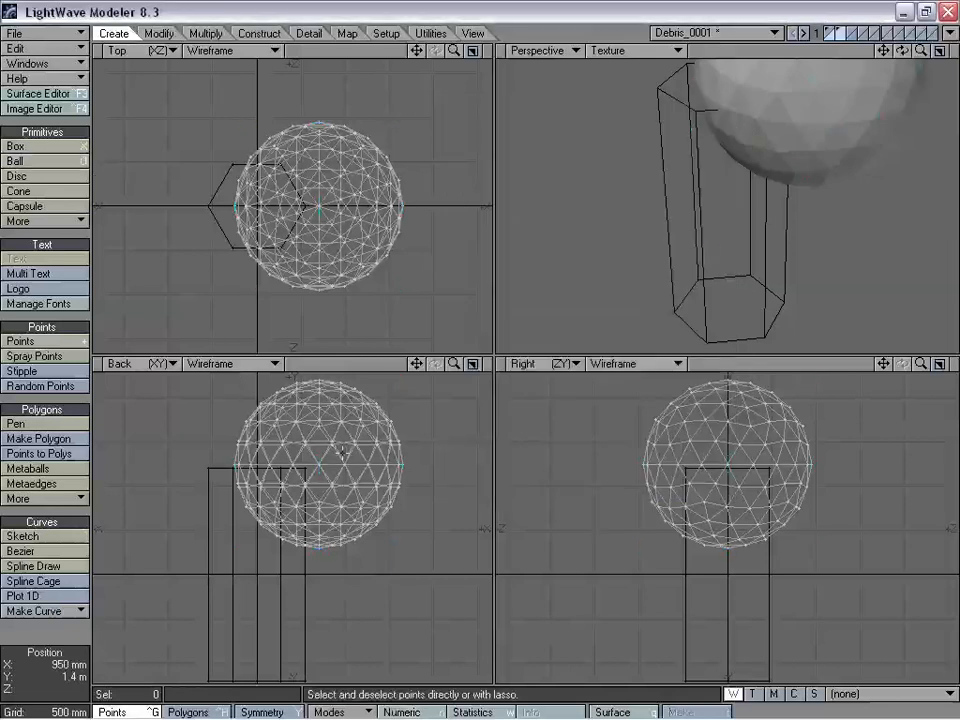
Step: Move the tessellated ball slightly up and toward the column in the Back view
key(t)
drag(317, 510, 313, 501)
drag(416, 364, 416, 402)
drag(454, 364, 470, 364)
key(y)
drag(923, 51, 893, 51)
alt+drag(785, 133, 782, 214)
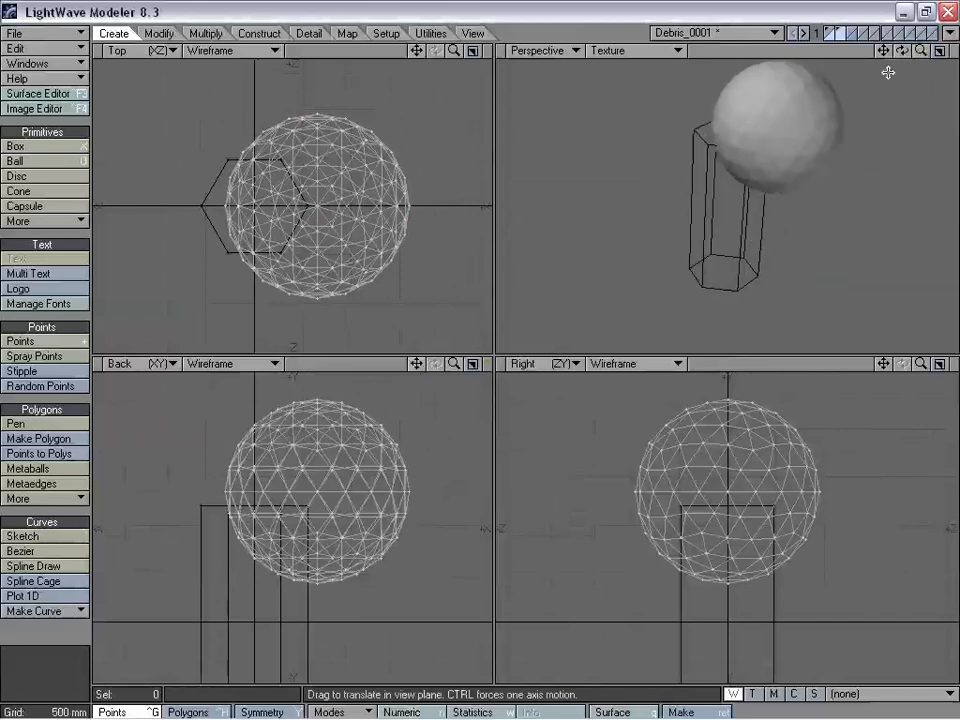
drag(921, 51, 873, 81)
mouse_move(745, 235)
alt+mouse_down()
mouse_move(731, 184)
mouse_move(748, 242)
alt+mouse_up()
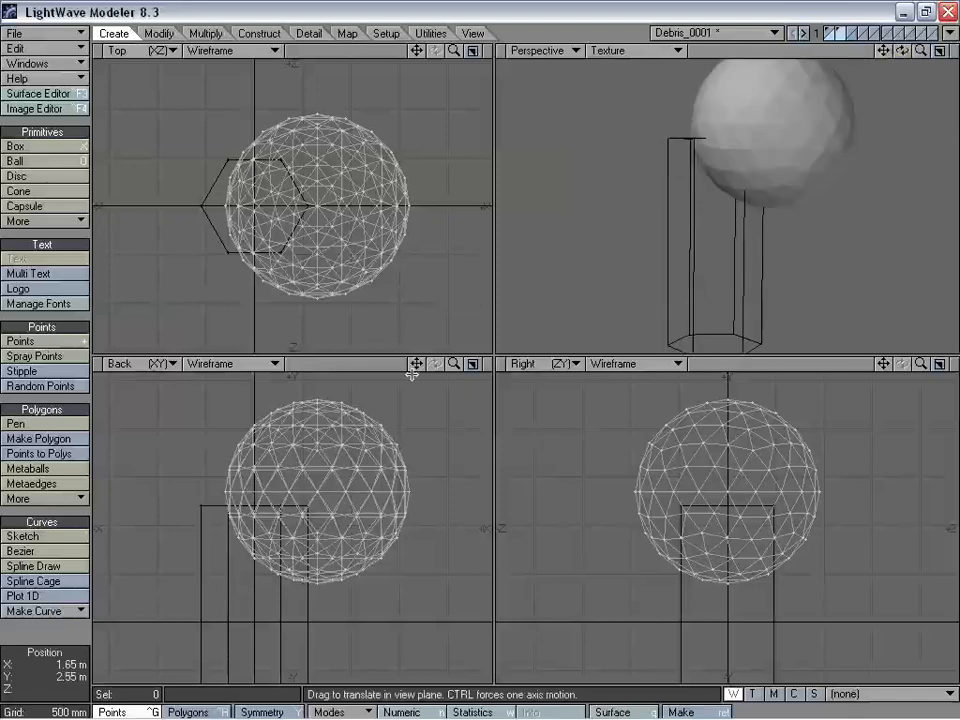
Step: Try a Normal jitter with a 200 mm range on the ball's points and undo it
key(a)
key(shift+j)
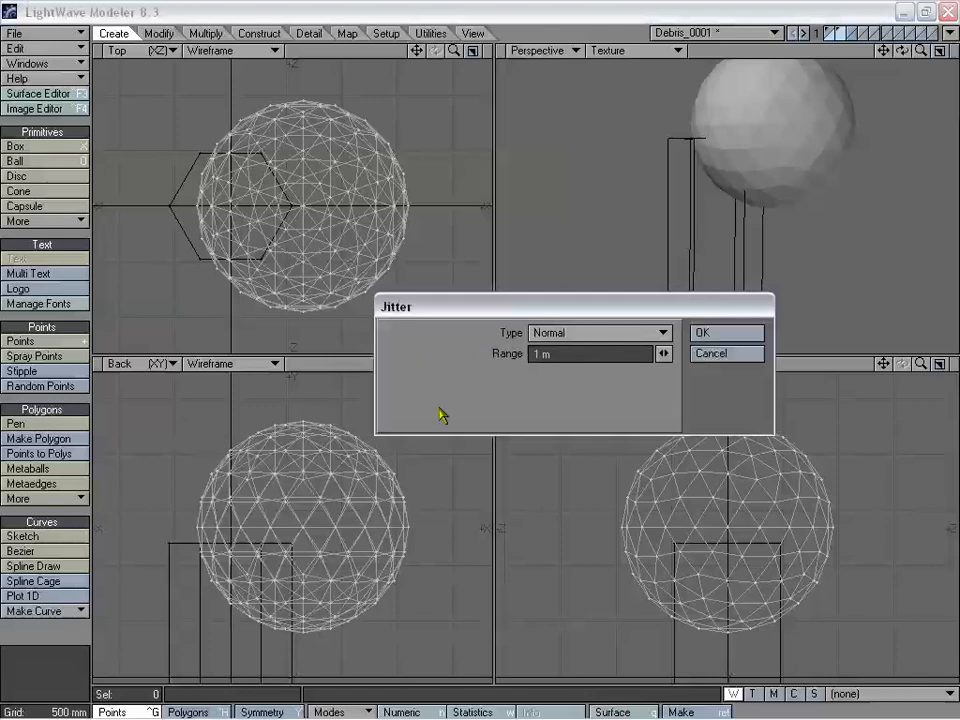
click(715, 333)
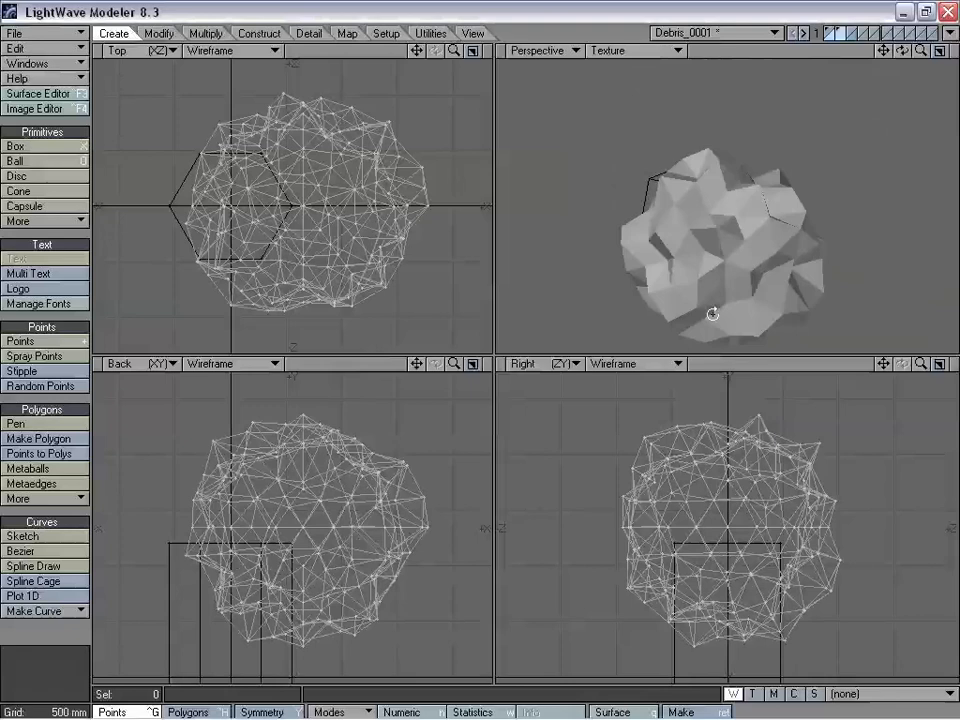
alt+drag(743, 216, 728, 194)
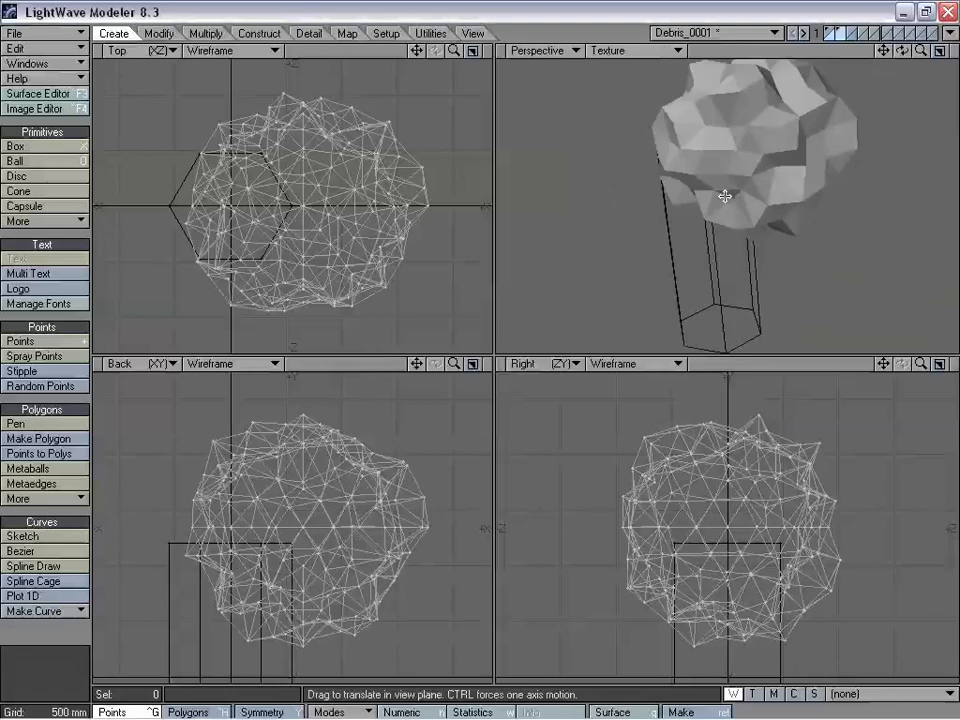
key(u)
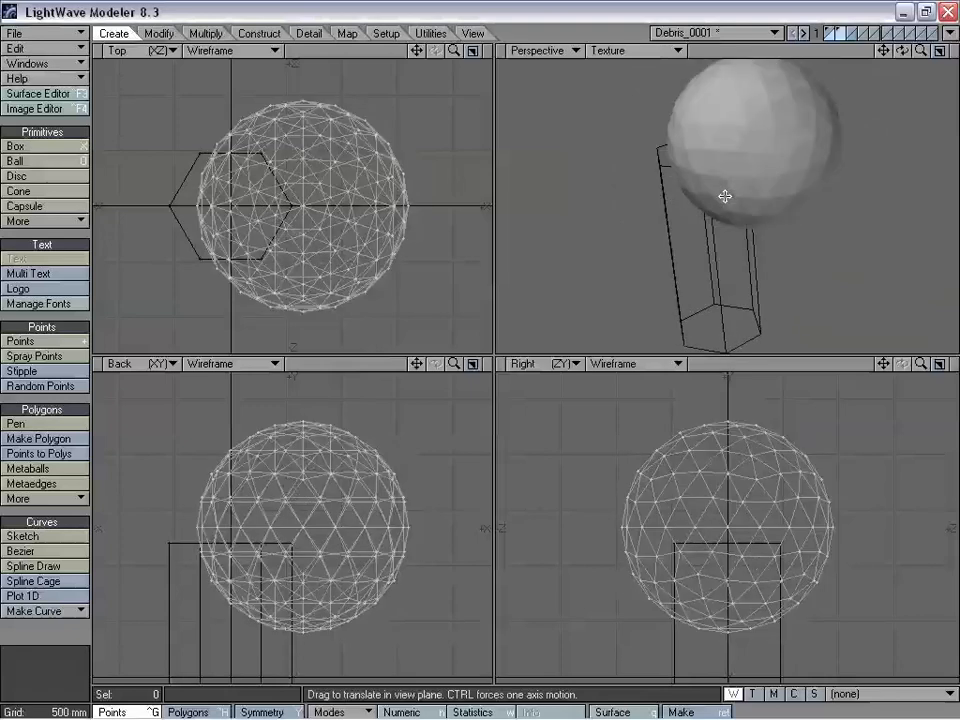
Step: Jitter the ball's points with the Normal type and a range of 125 mm
key(shift+j)
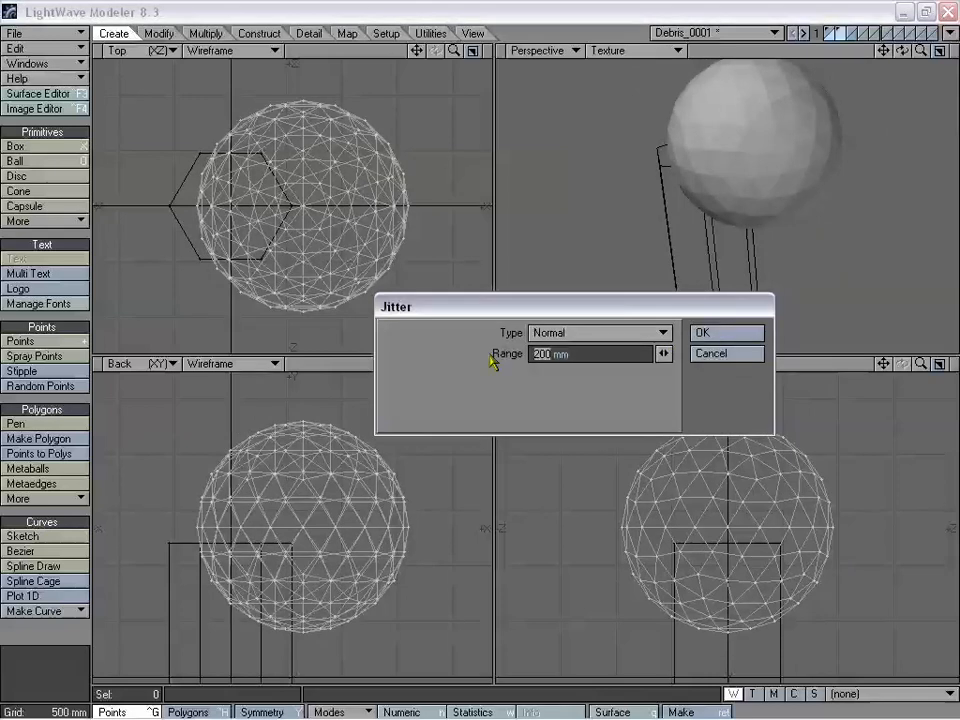
text(125)
key(Return)
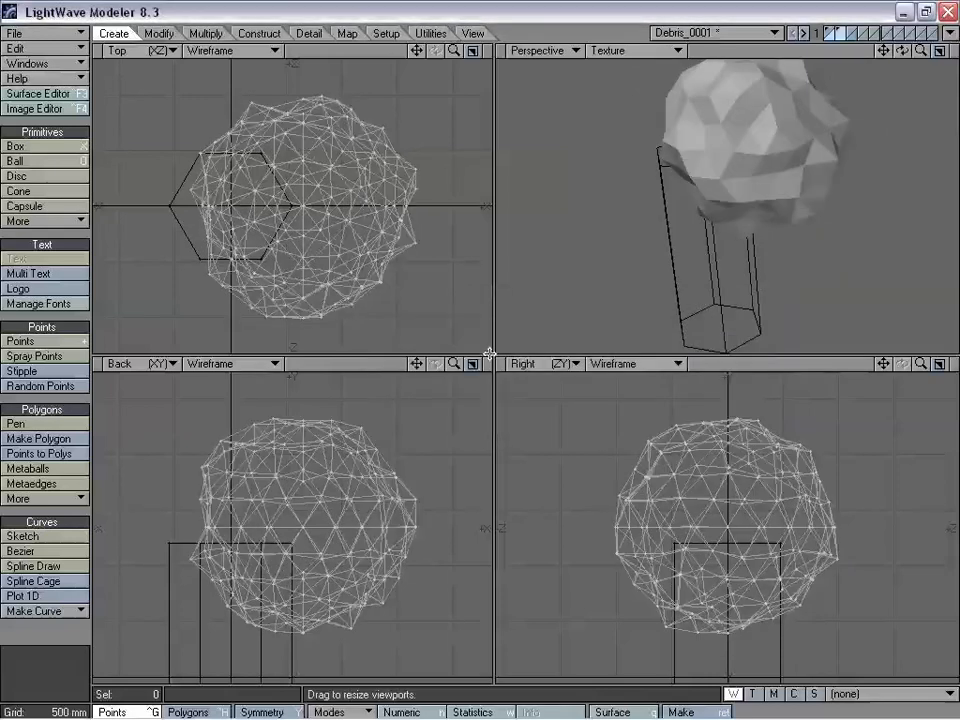
alt+drag(498, 312, 525, 336)
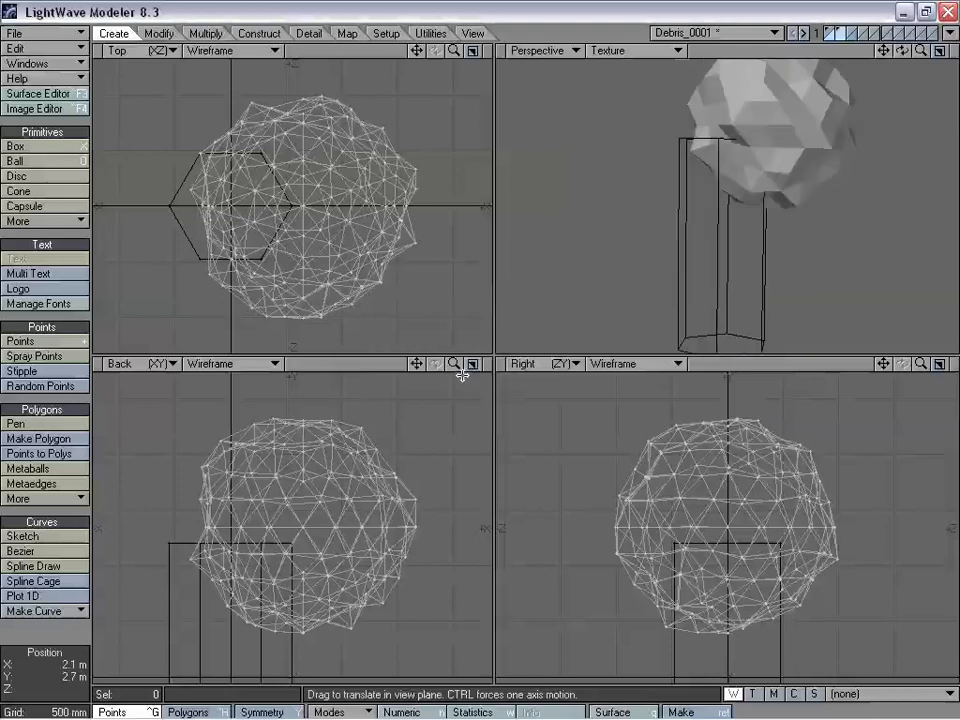
Step: Pull the jittered ball's left, lower and right regions outward with a circular falloff in the Back view
drag(453, 365, 452, 366)
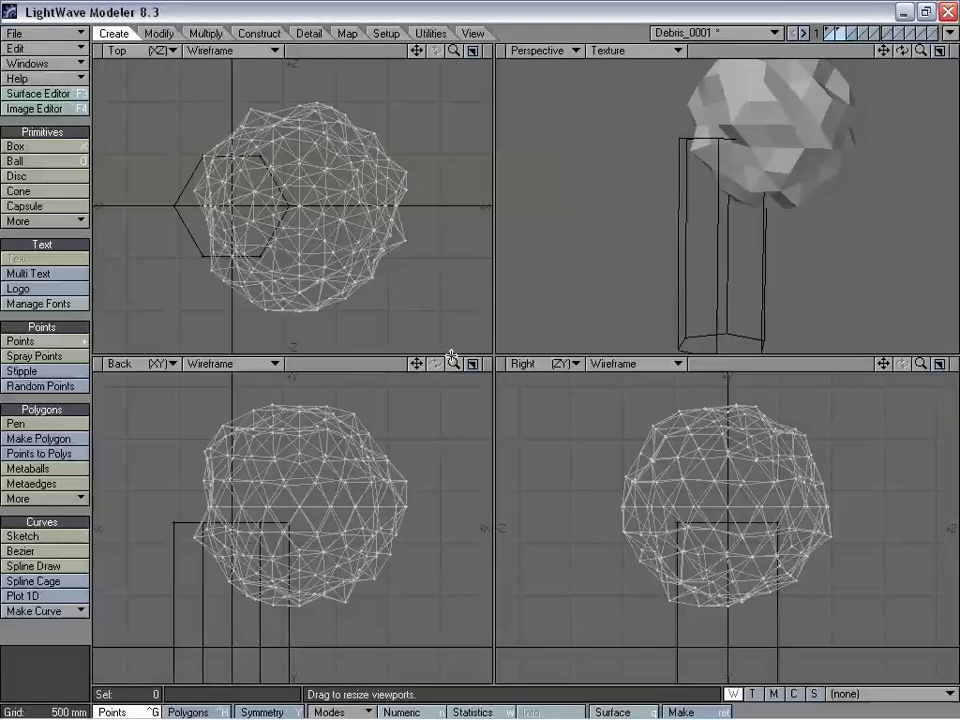
key(t)
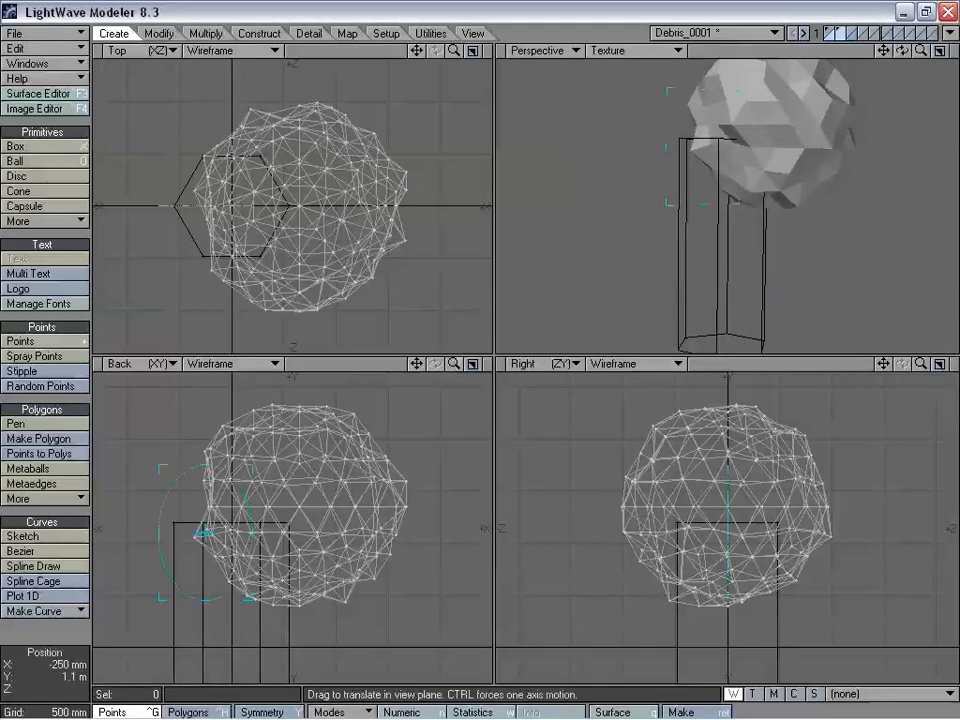
right_drag(205, 532, 238, 511)
drag(206, 489, 173, 495)
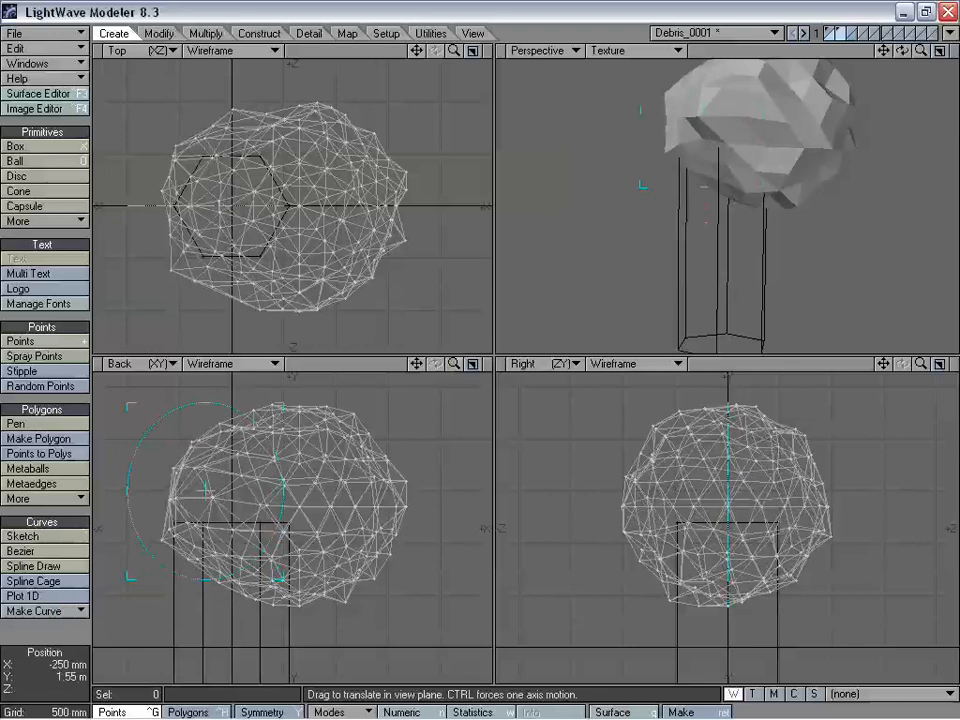
drag(248, 569, 256, 577)
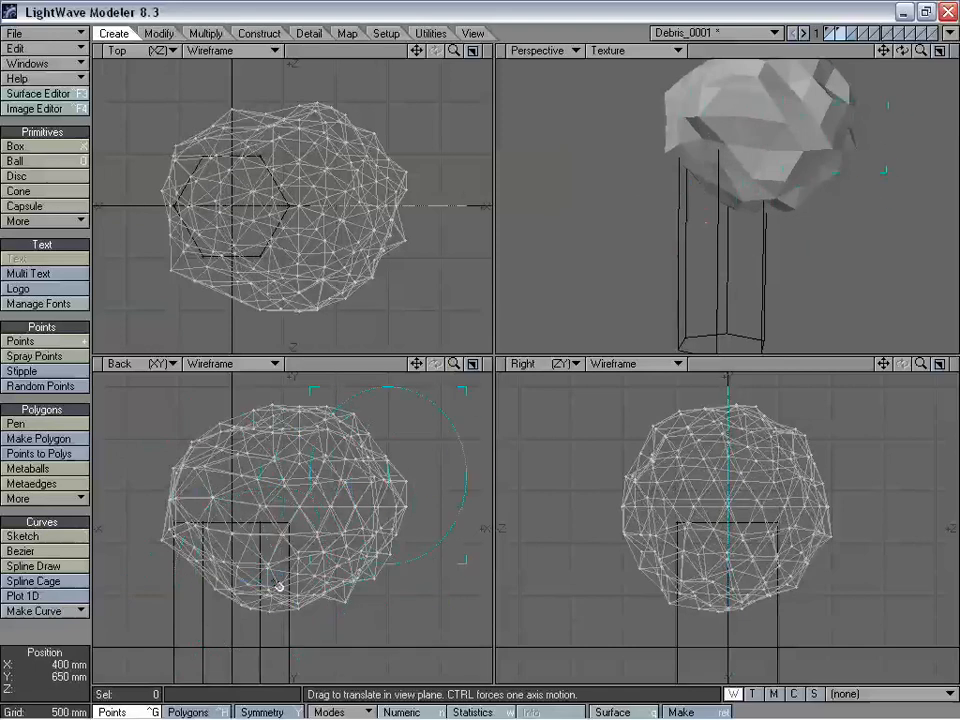
drag(398, 485, 412, 487)
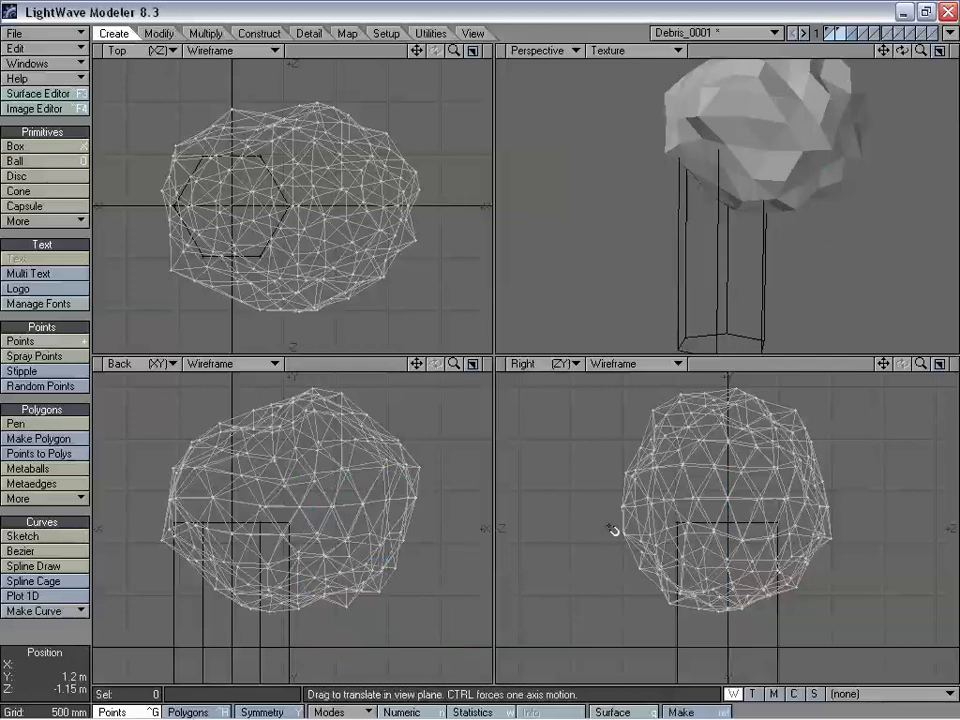
Step: Pull the rock's left side, both upper corners and lower right corner outward with a circular falloff in the Right view
drag(638, 526, 613, 527)
right_drag(638, 490, 650, 427)
drag(653, 429, 632, 399)
right_drag(652, 427, 805, 453)
drag(796, 440, 807, 415)
right_drag(805, 453, 793, 574)
drag(796, 576, 809, 597)
key(space)
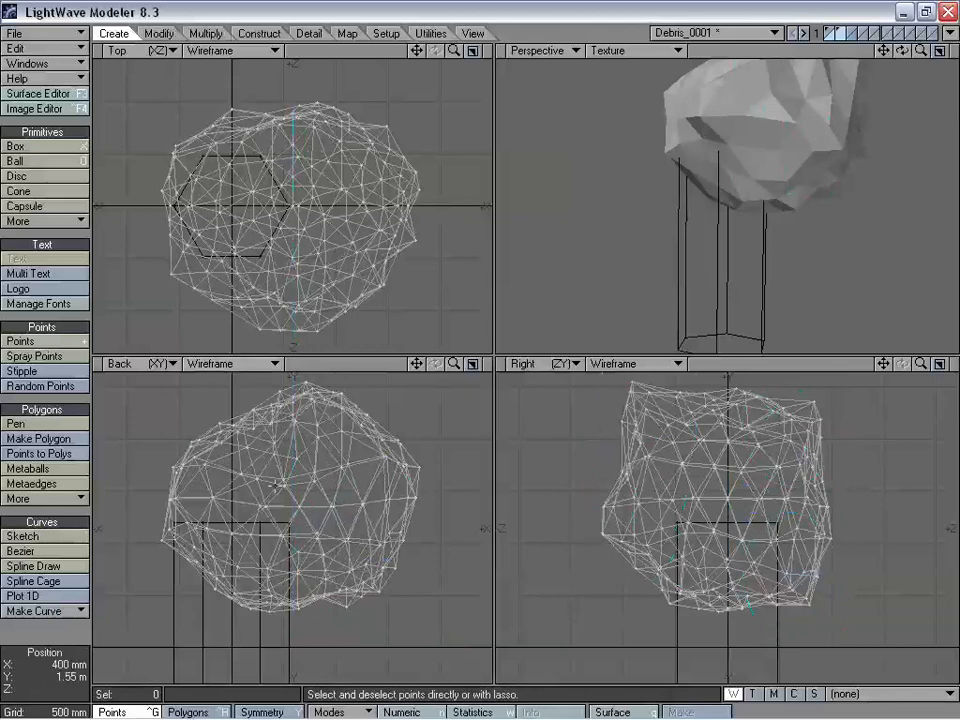
Step: Reposition the whole rock over the column's upper end and rotate it about a quarter turn in the Top view
key(t)
drag(225, 435, 262, 487)
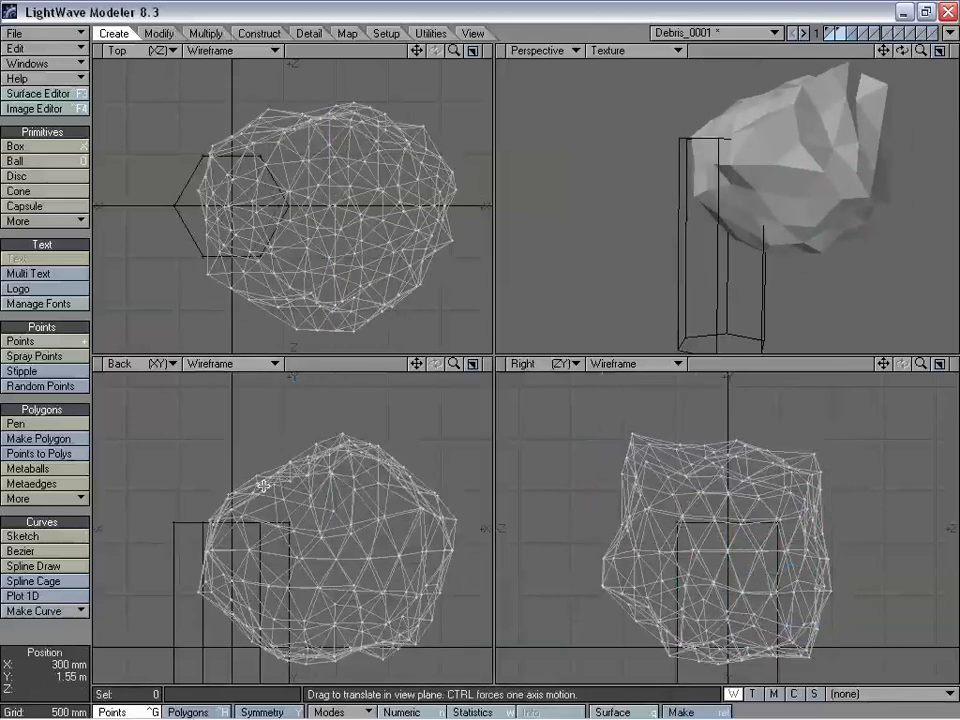
key(y)
drag(340, 206, 277, 208)
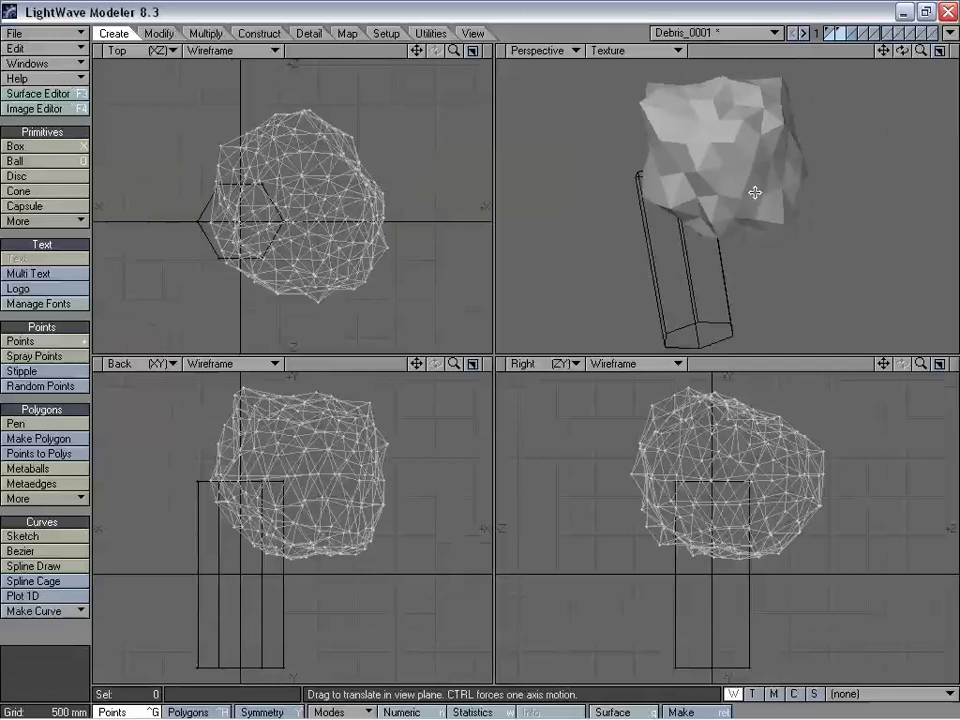
Step: Assign the surface Debris_Cut to the rock and the surface Debris to the column on the first layer
key(q)
key(Return)
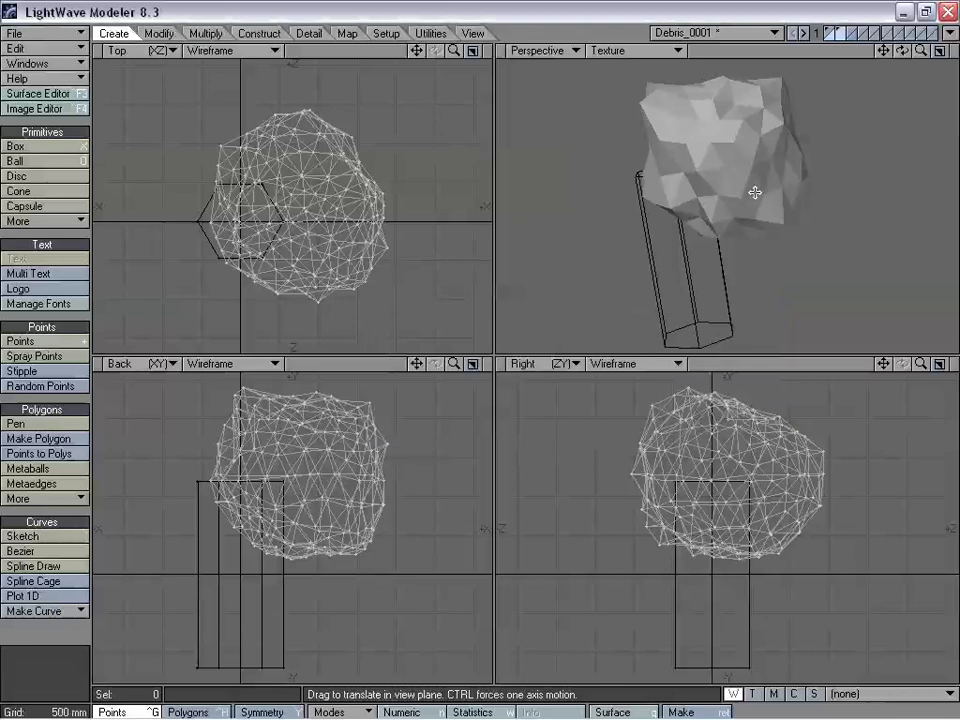
click(829, 35)
click(591, 323)
key(BackSpace)
key(BackSpace)
key(BackSpace)
click(694, 321)
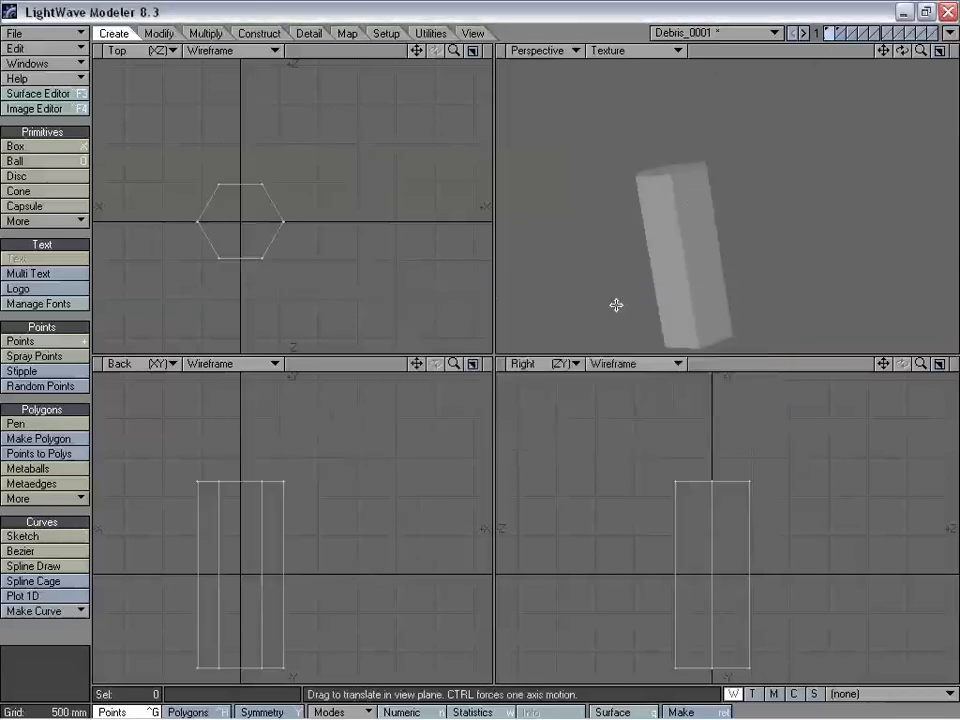
Step: Set the Debris surface's colour to grey 131, 131, 131 and adjust its specularity
key(ctrl+F3)
click(641, 290)
drag(645, 240, 653, 224)
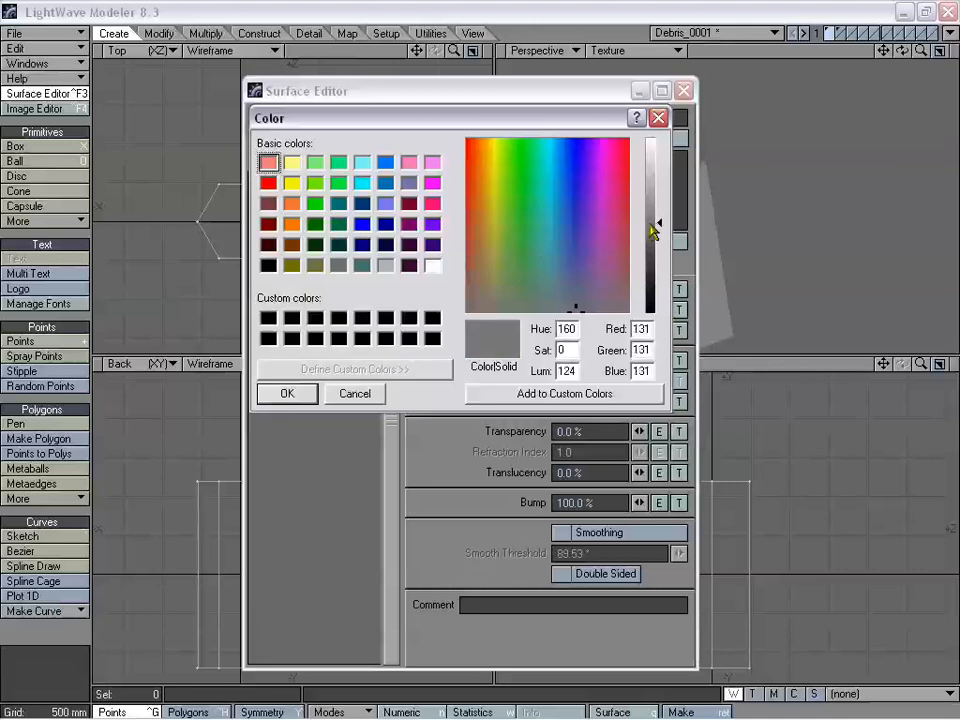
click(286, 394)
drag(640, 361, 617, 382)
Step: Give the Debris_Cut surface a muted green colour with red 105 and blue 92, and adjust its specularity
click(319, 225)
click(641, 291)
click(512, 283)
click(652, 240)
click(287, 394)
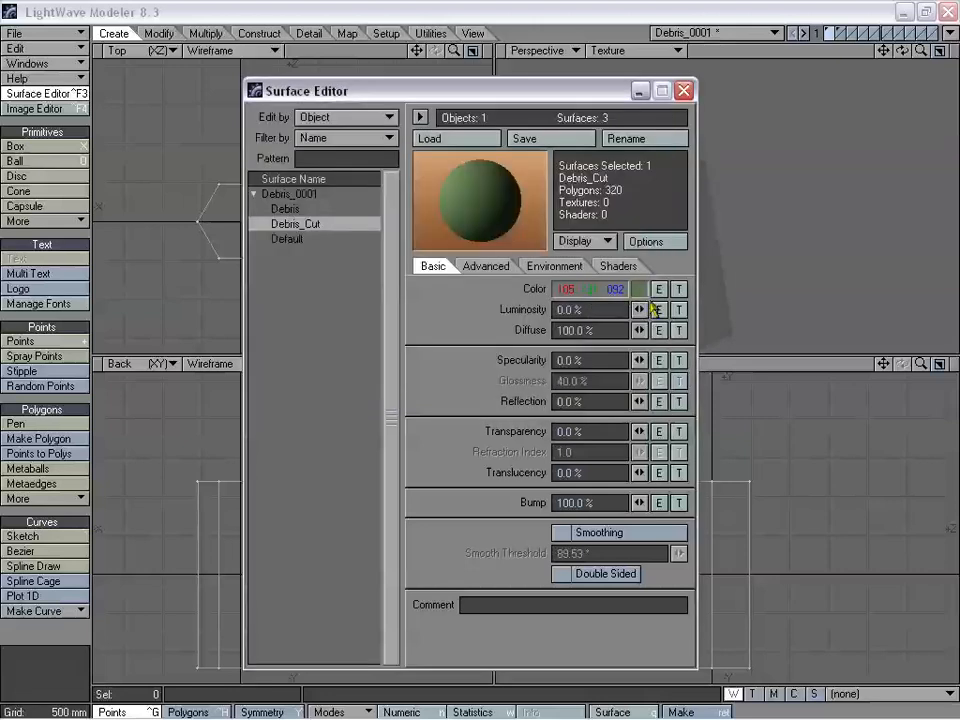
mouse_move(639, 361)
mouse_down()
mouse_move(681, 361)
mouse_move(630, 381)
mouse_move(606, 377)
mouse_move(640, 366)
mouse_up()
click(683, 91)
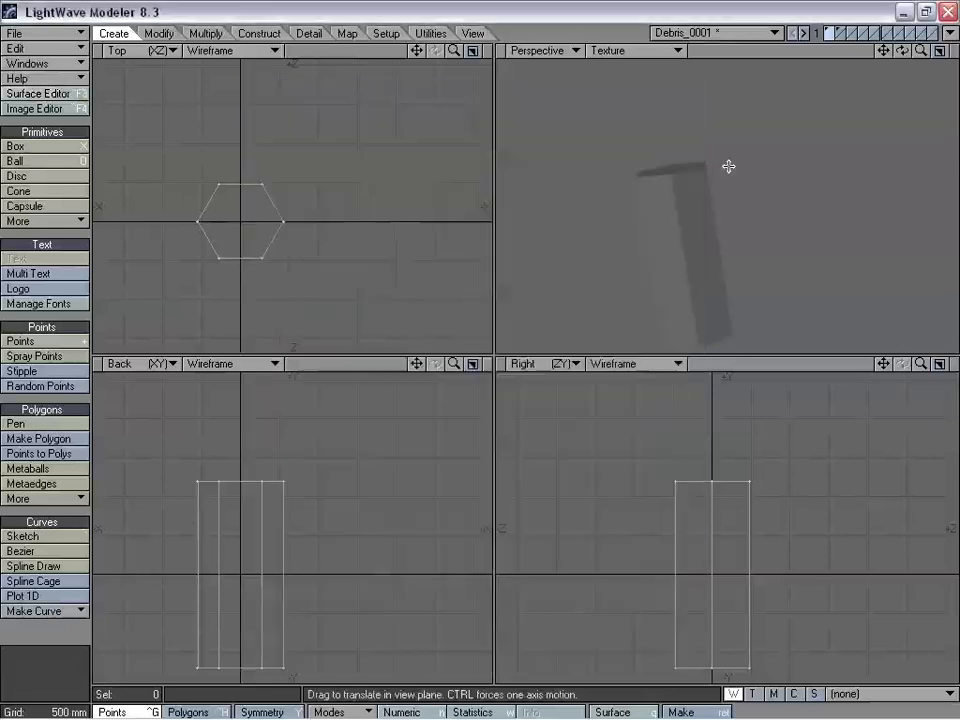
alt+drag(669, 193, 744, 217)
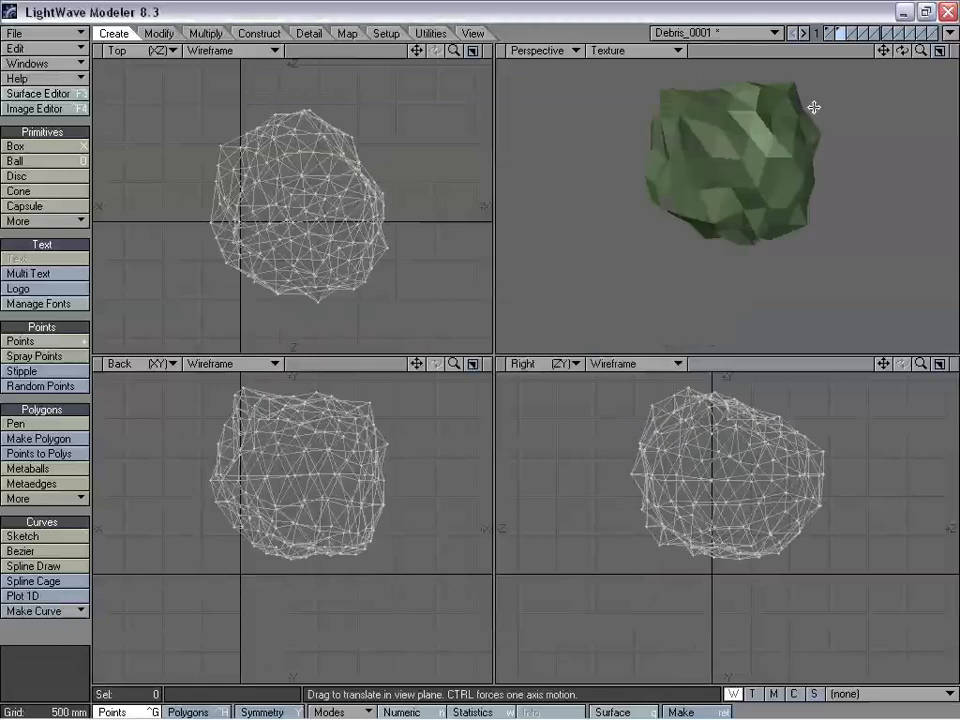
Step: Put the column's layer in the foreground with the rock's layer in the background
alt+drag(814, 103, 754, 193)
alt+drag(666, 139, 728, 236)
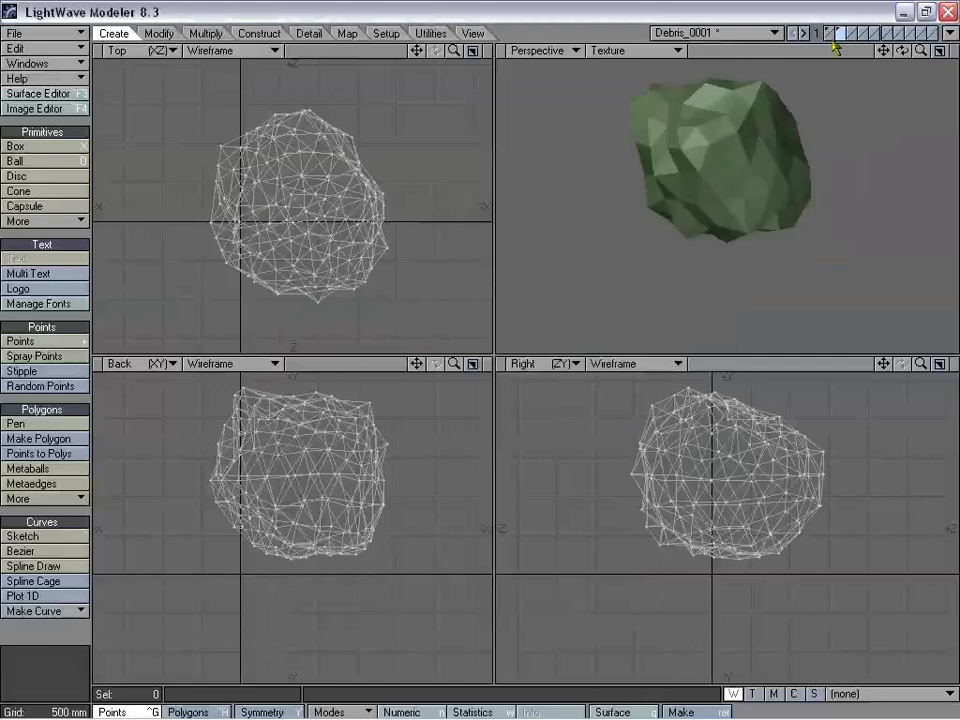
click(830, 31)
click(842, 39)
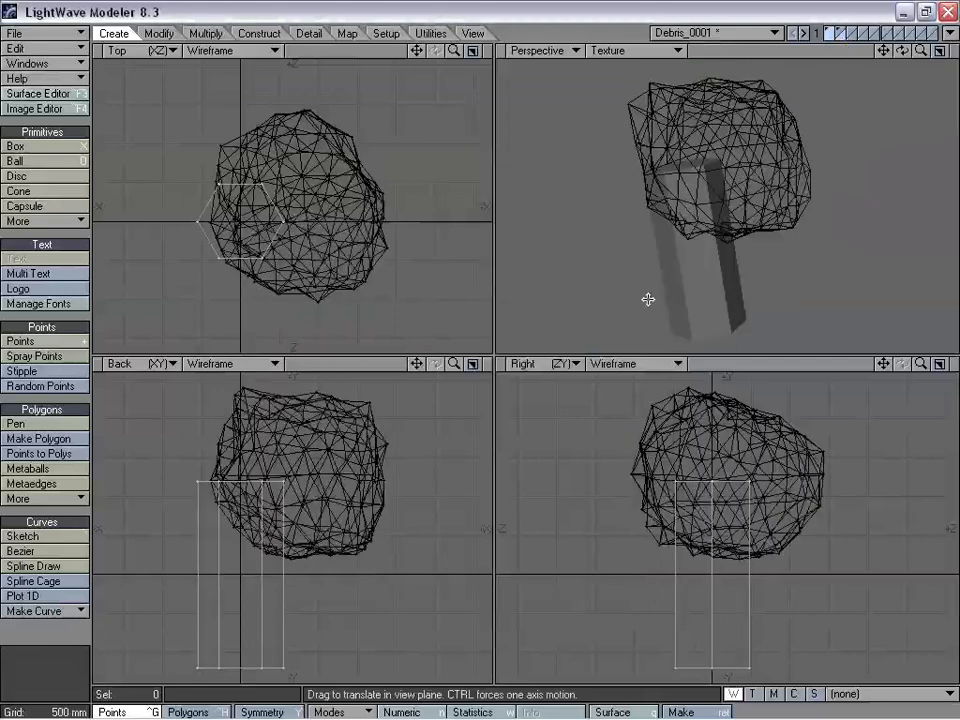
Step: Intersect the column with the rock using Boolean, copy the resulting chunk, and undo the intersection
key(shift+b)
click(560, 421)
drag(584, 378, 559, 407)
click(703, 433)
alt+drag(740, 140, 746, 103)
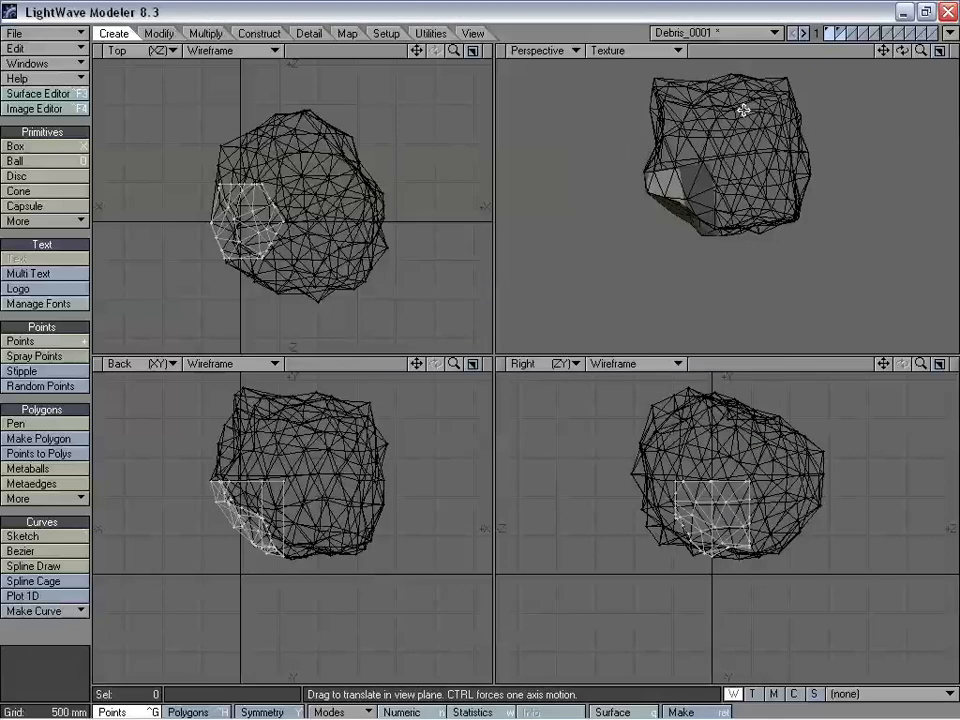
key(ctrl+z)
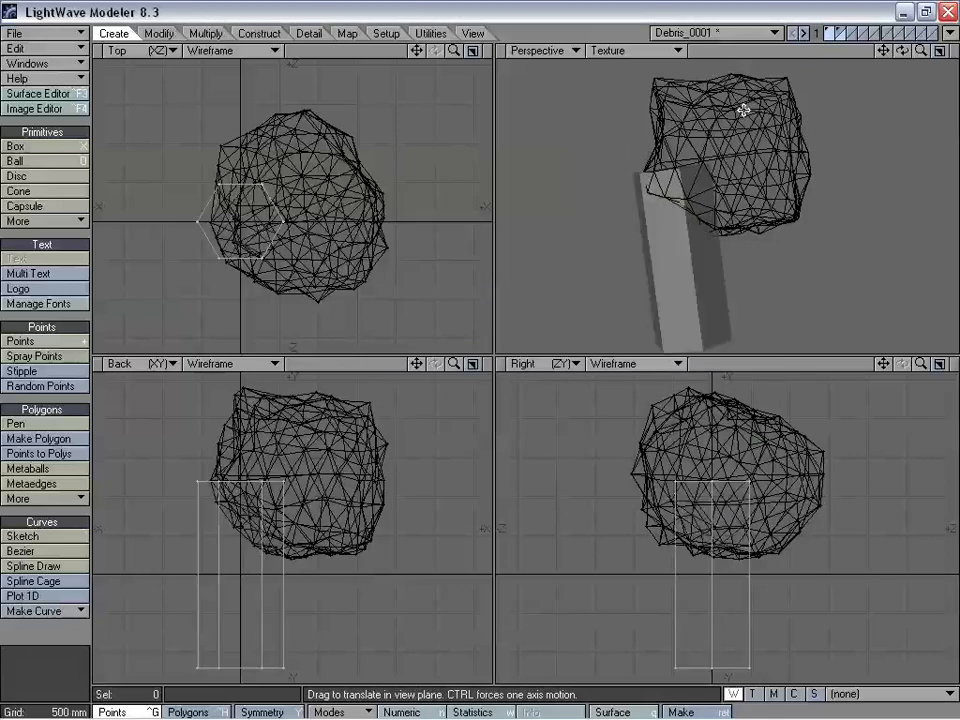
Step: Subtract the background rock from the column with Boolean to give it a jagged broken end
key(shift+b)
click(595, 468)
click(700, 436)
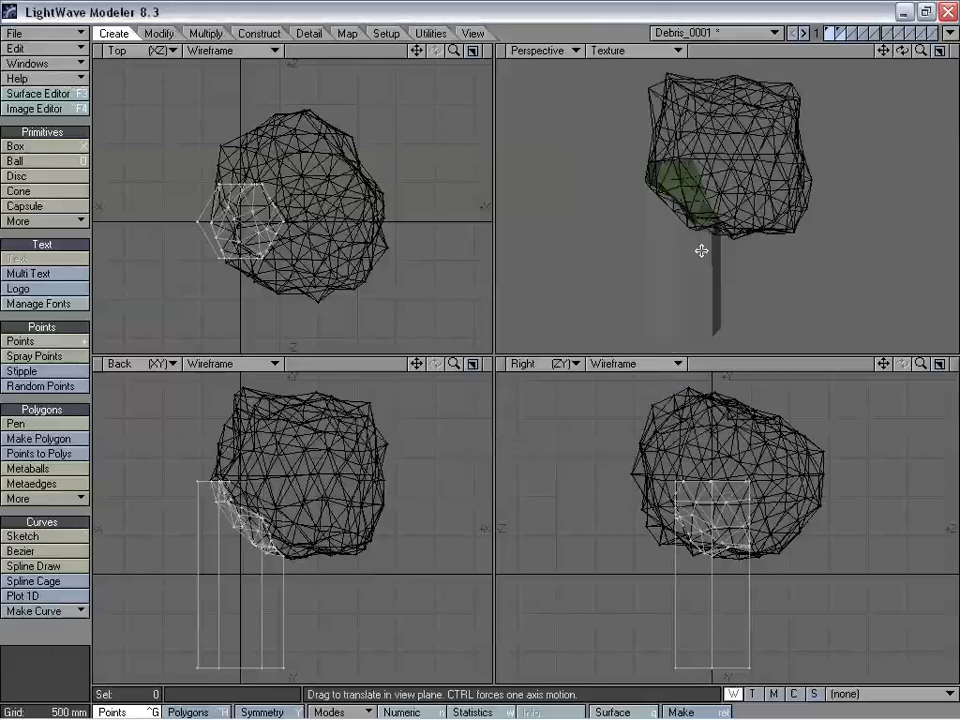
Step: Place the intersected chunk on the third layer and inspect it by itself
click(831, 33)
alt+drag(823, 165, 857, 92)
key(a)
click(852, 31)
key(a)
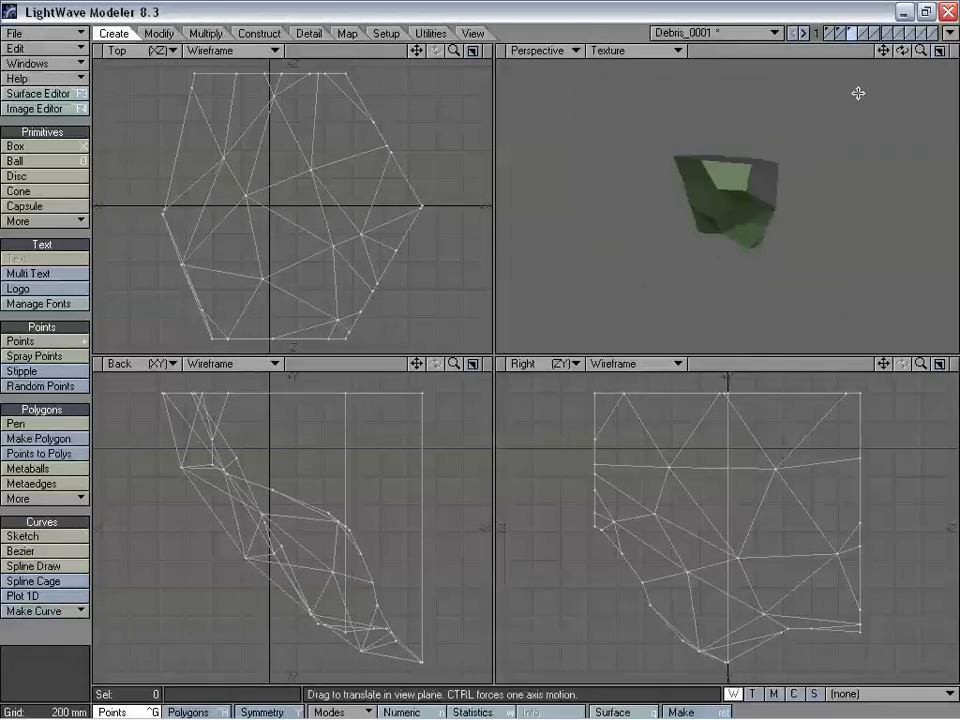
Step: Bevel the broken column's bottom face inward and move that face further down to form a tapered end
click(829, 34)
alt+drag(731, 231, 737, 149)
key(a)
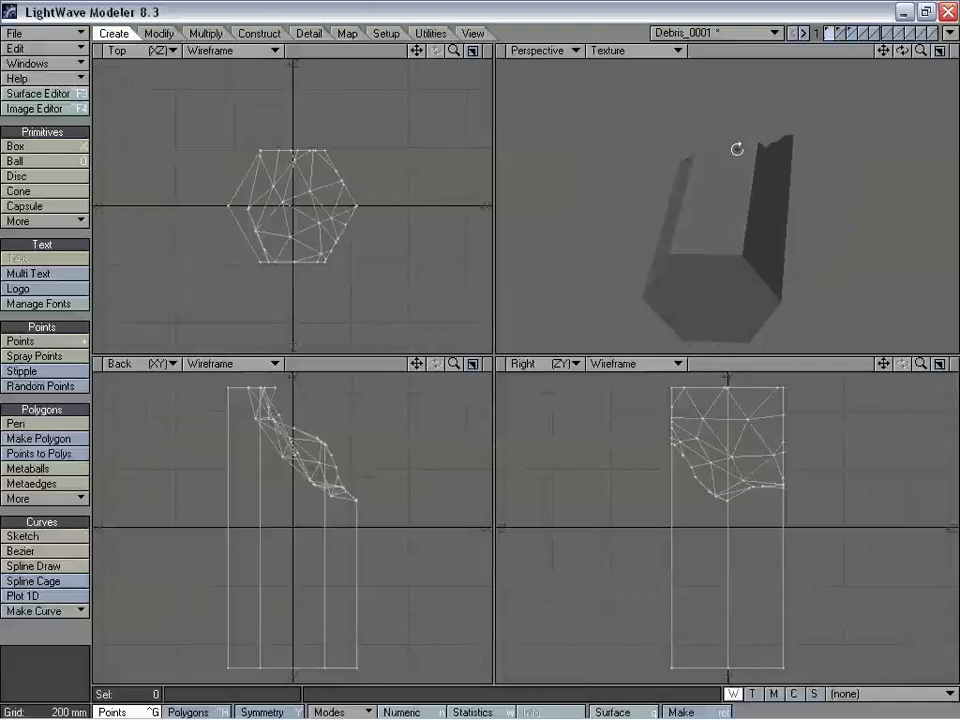
alt+drag(700, 218, 748, 218)
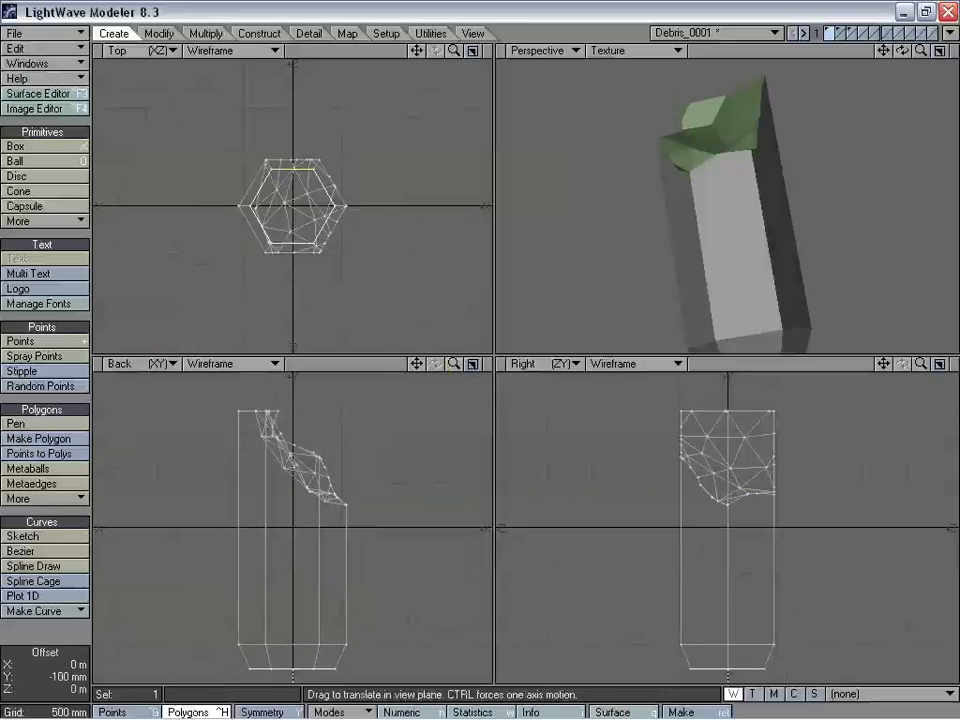
drag(300, 565, 300, 581)
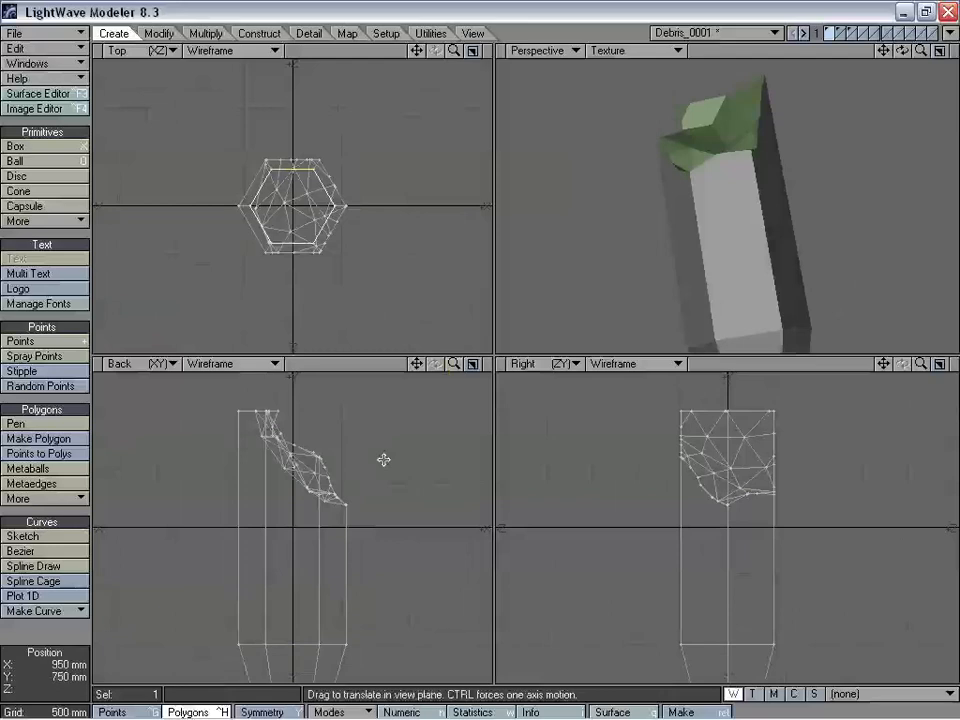
drag(416, 365, 414, 318)
drag(321, 604, 321, 608)
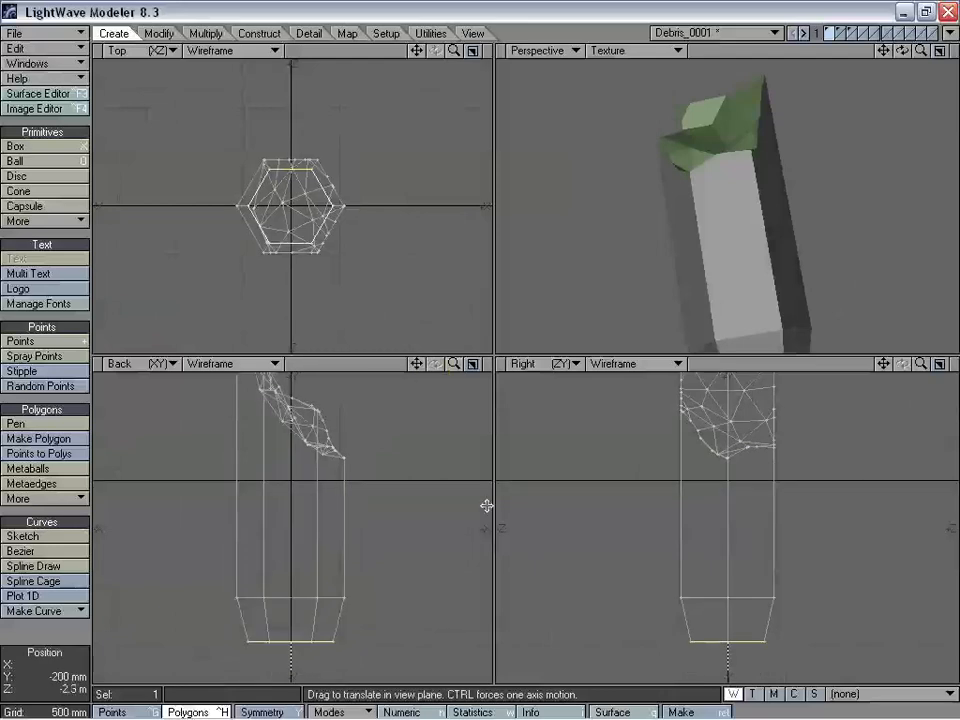
key(a)
key(space)
Step: Bevel the column's bottom face a second time with a small shift and inset
alt+drag(798, 250, 784, 206)
key(b)
drag(312, 616, 310, 610)
key(space)
key(slash)
Step: Select four of the column's side and taper faces, bevel them slightly, and clear the selection
alt+drag(770, 260, 810, 145)
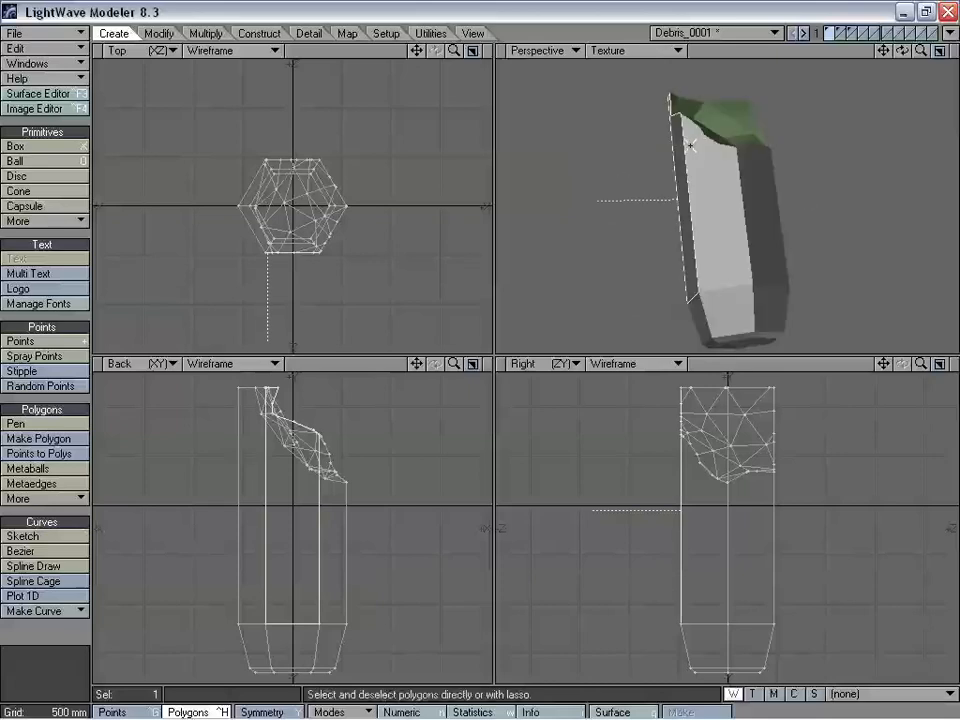
alt+drag(749, 246, 689, 230)
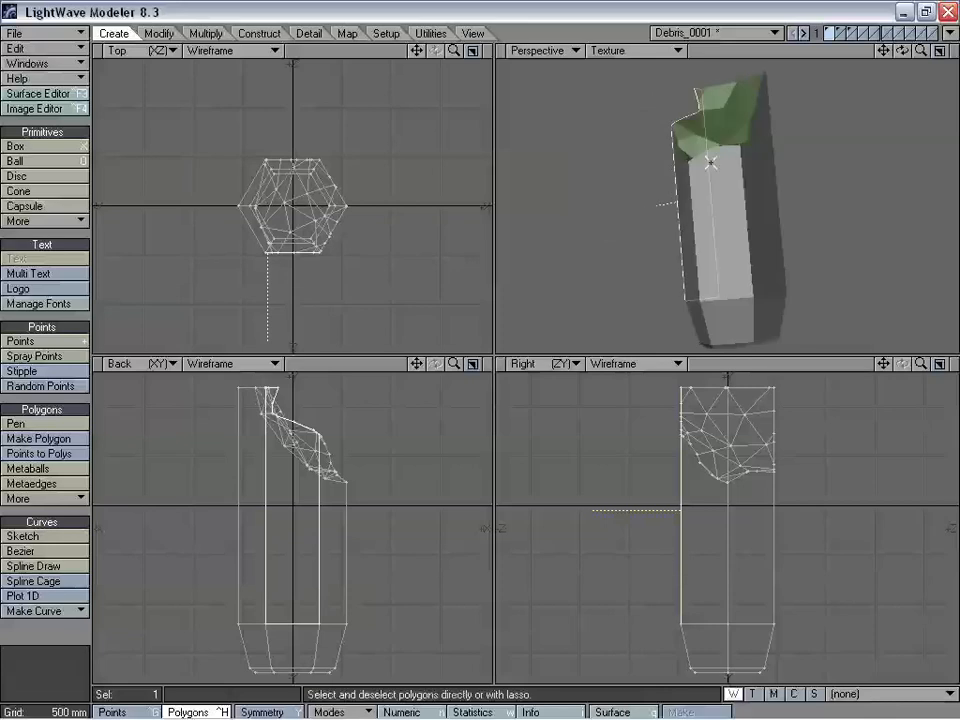
mouse_move(745, 286)
alt+mouse_down()
mouse_move(696, 227)
mouse_move(718, 210)
mouse_move(831, 208)
mouse_move(799, 206)
mouse_move(733, 150)
mouse_move(636, 221)
mouse_move(774, 210)
mouse_move(645, 168)
mouse_move(780, 199)
mouse_move(703, 279)
mouse_move(782, 257)
mouse_move(828, 228)
mouse_move(767, 191)
mouse_move(821, 208)
mouse_move(779, 181)
mouse_move(763, 146)
mouse_move(778, 210)
mouse_move(797, 195)
mouse_move(698, 186)
mouse_move(765, 136)
mouse_move(825, 216)
mouse_move(677, 197)
mouse_move(736, 293)
mouse_move(711, 247)
alt+mouse_up()
click(698, 219)
click(745, 165)
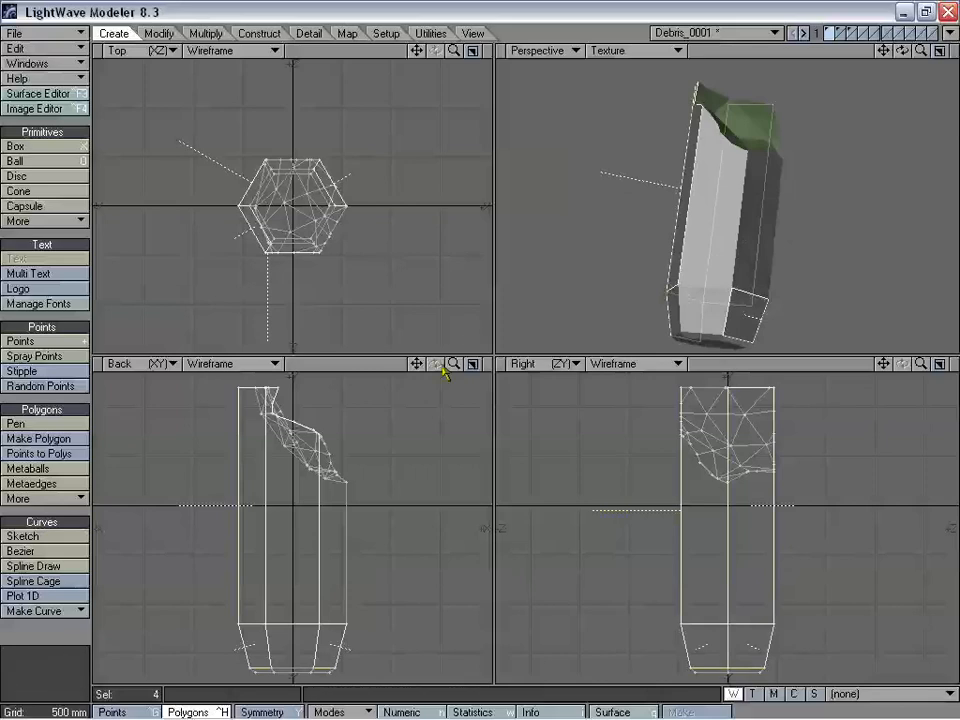
drag(416, 363, 471, 471)
drag(454, 364, 556, 364)
key(b)
drag(319, 510, 313, 503)
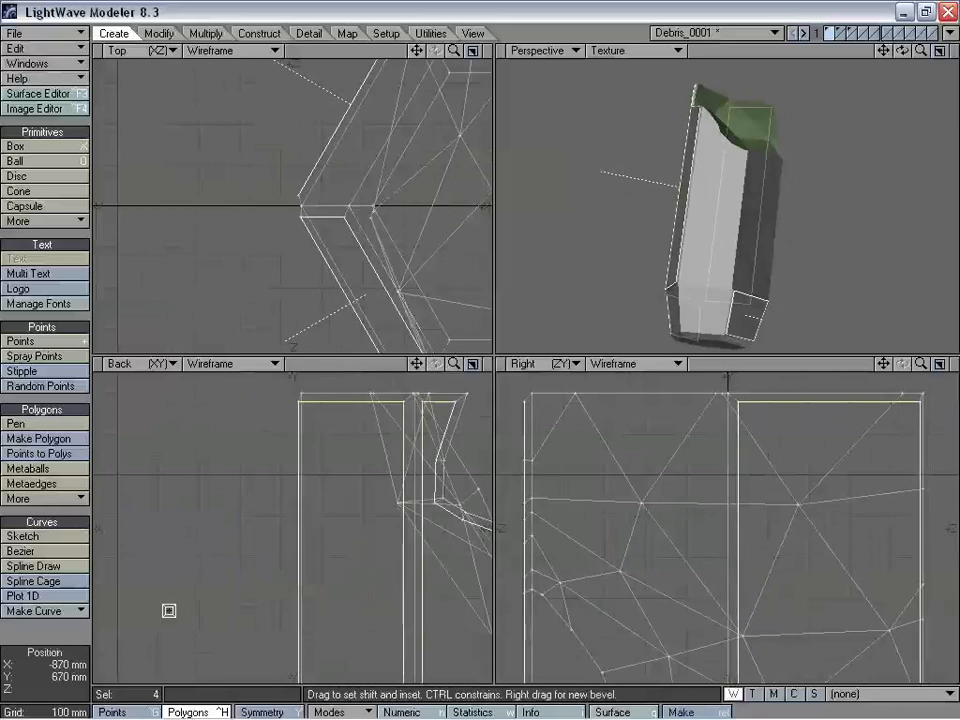
click(67, 641)
click(67, 641)
key(a)
alt+drag(628, 245, 731, 174)
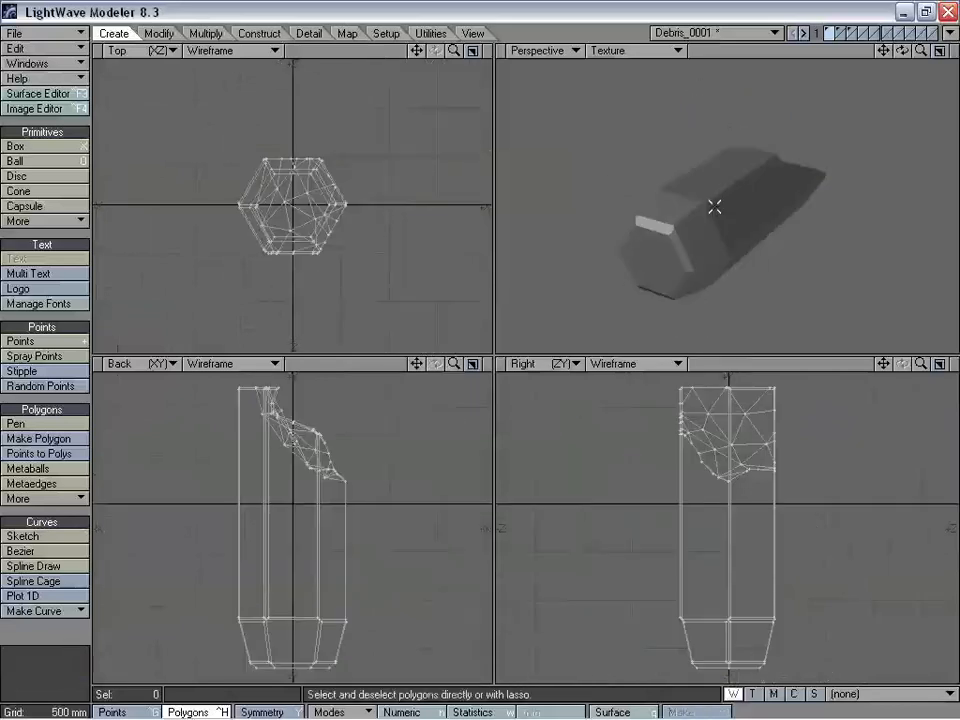
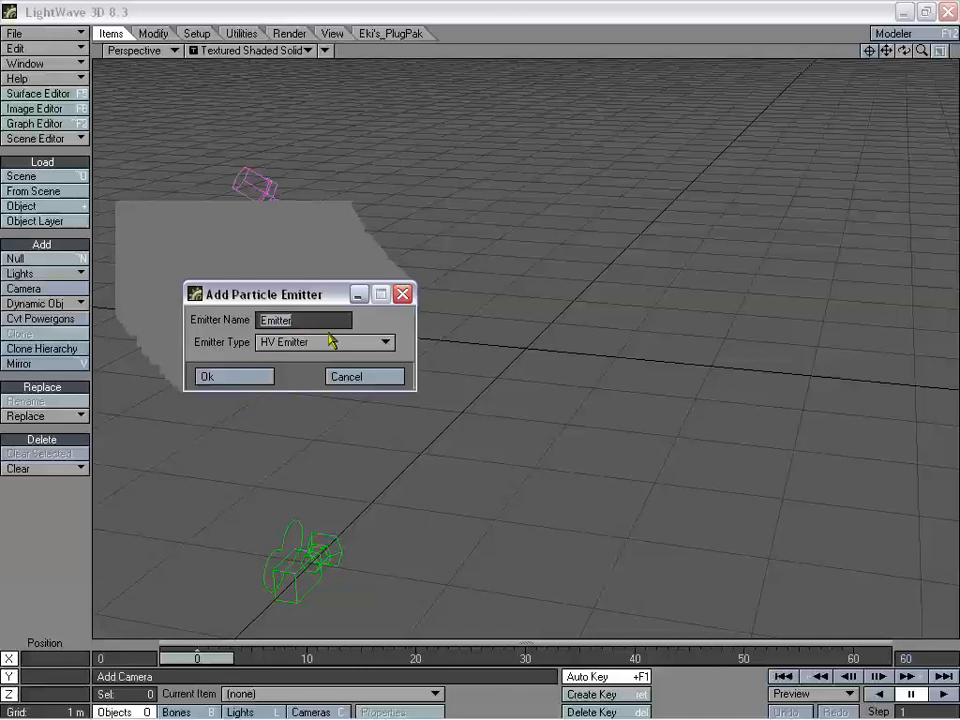
Step: Add a particle emitter of type HV Emitter named Debris_Part
click(262, 342)
click(266, 343)
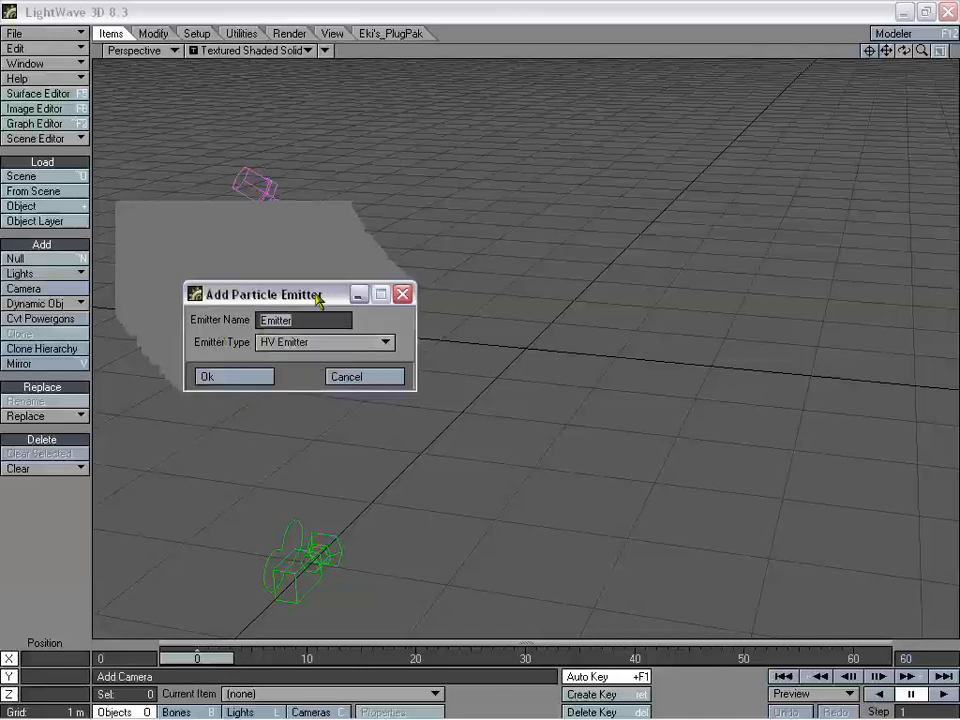
drag(321, 294, 376, 303)
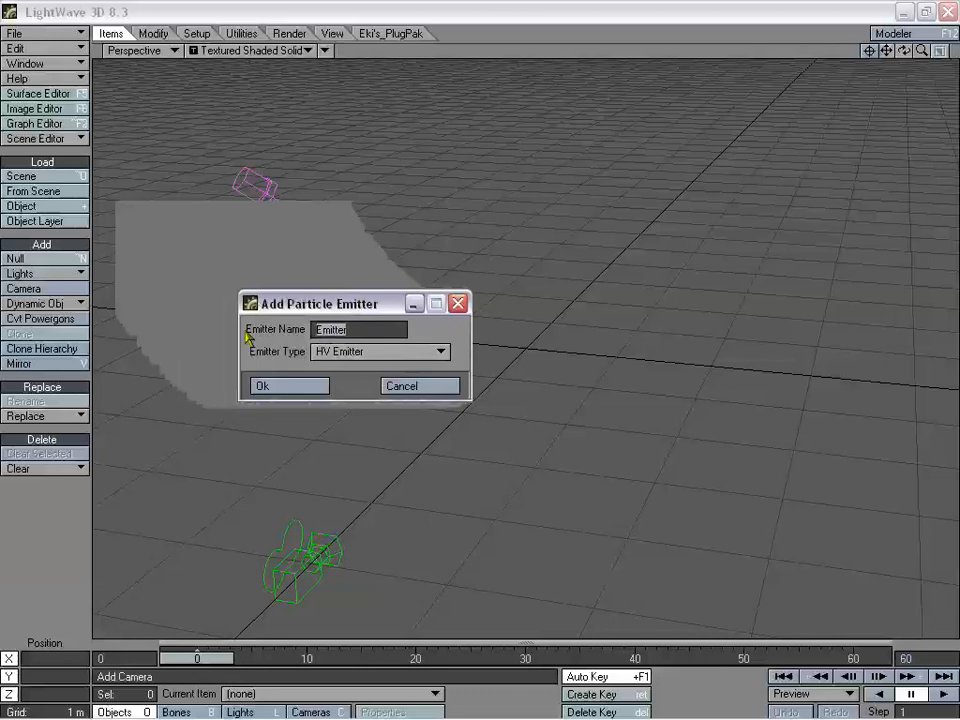
text(Debris)
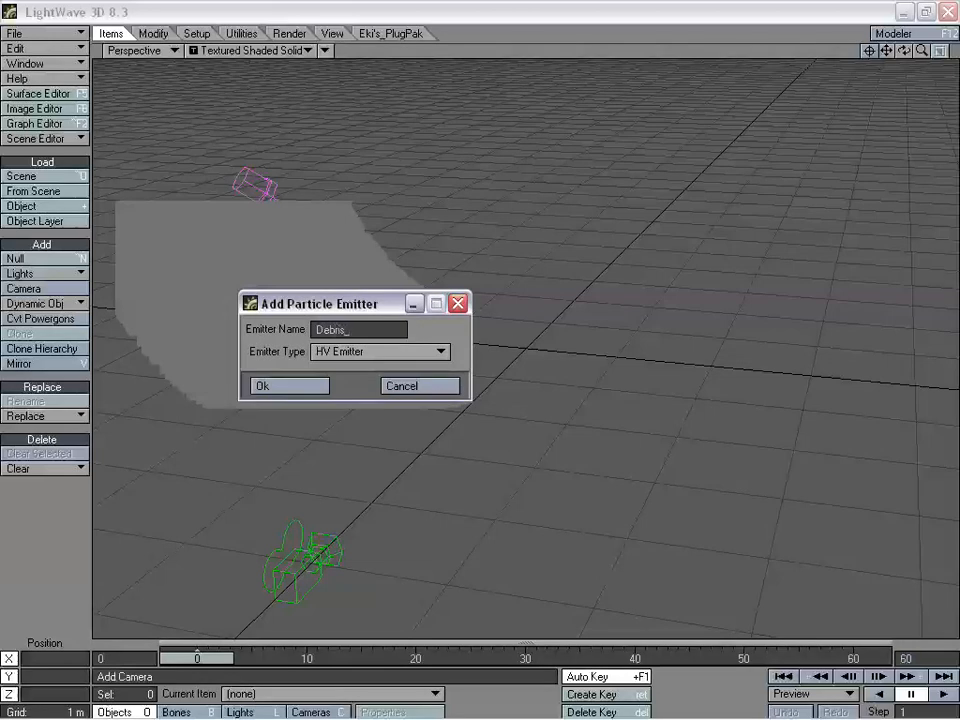
text(_Part)
click(300, 388)
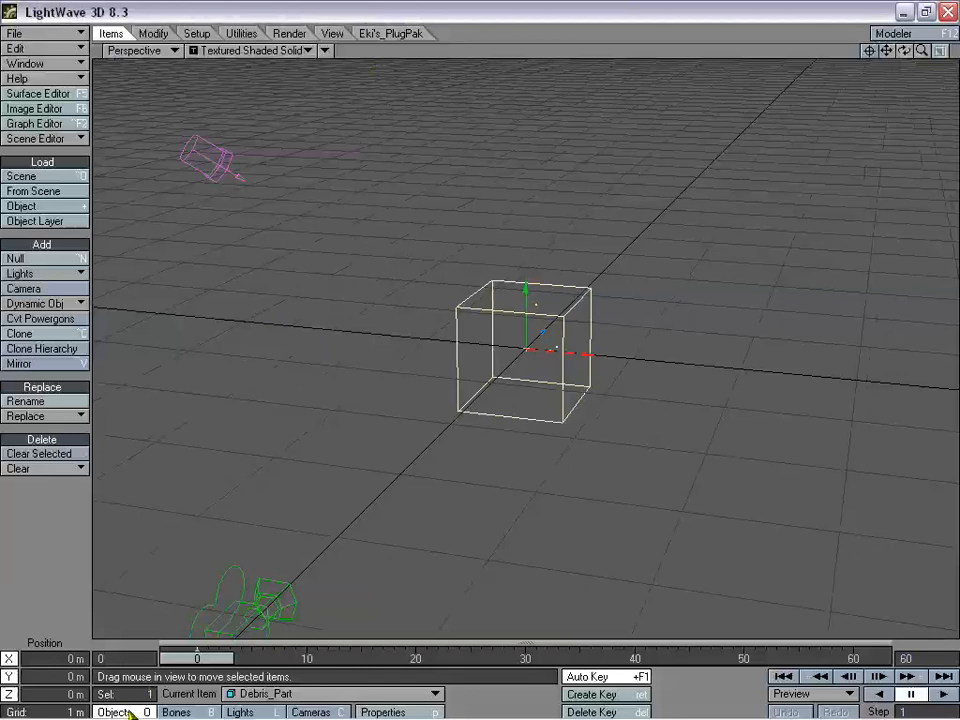
Step: Open the Debris_Part object properties and show the FX Emitter's generator settings beside the emitter
click(383, 712)
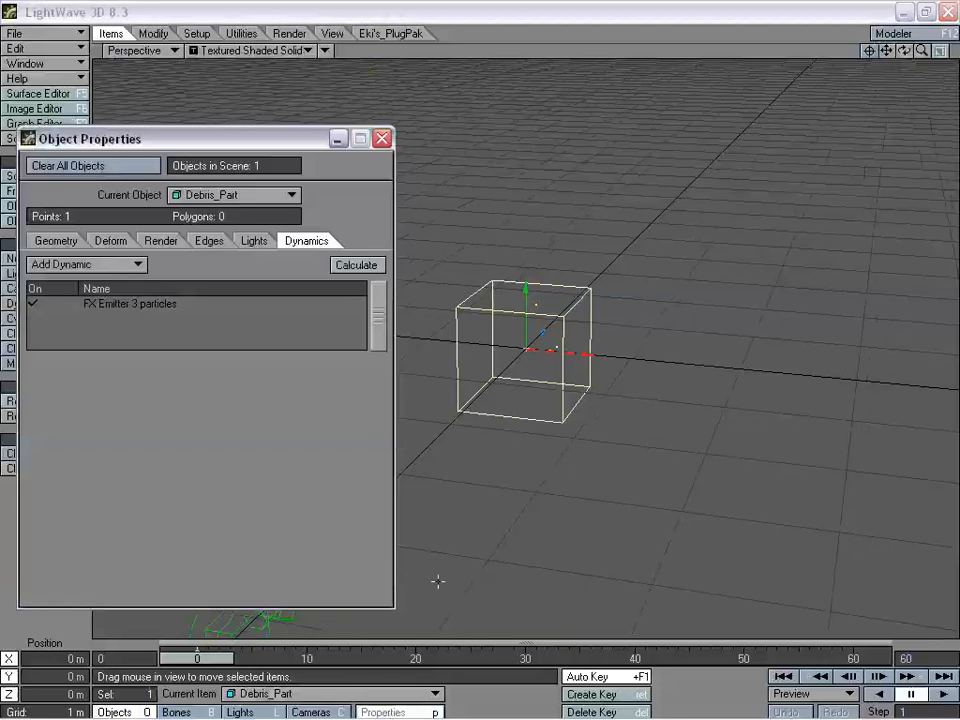
drag(272, 139, 318, 68)
click(392, 174)
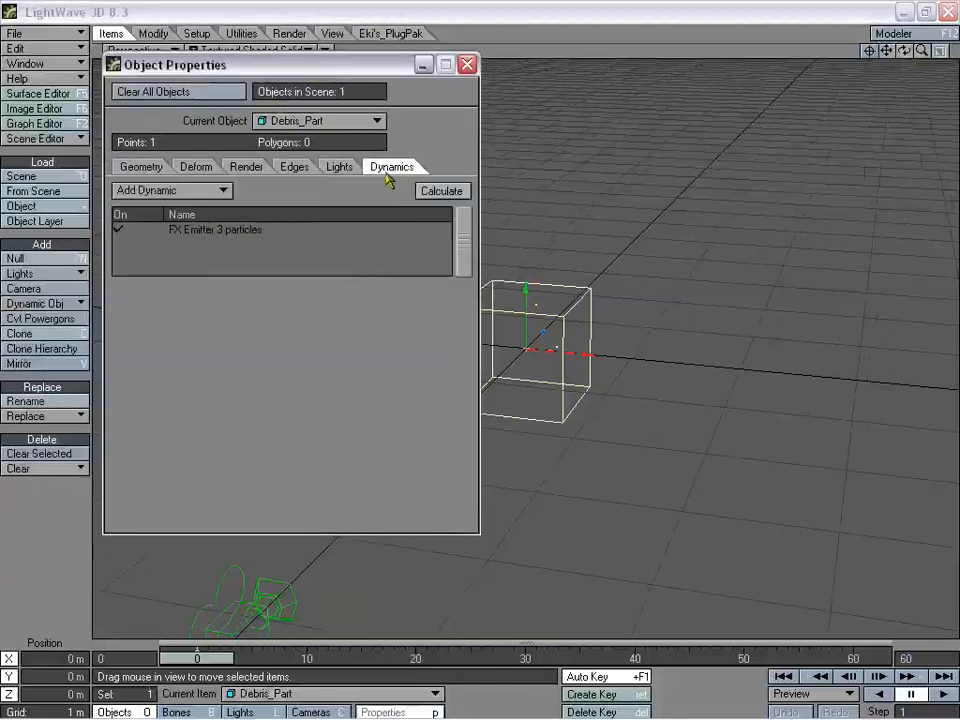
click(226, 234)
drag(308, 69, 205, 21)
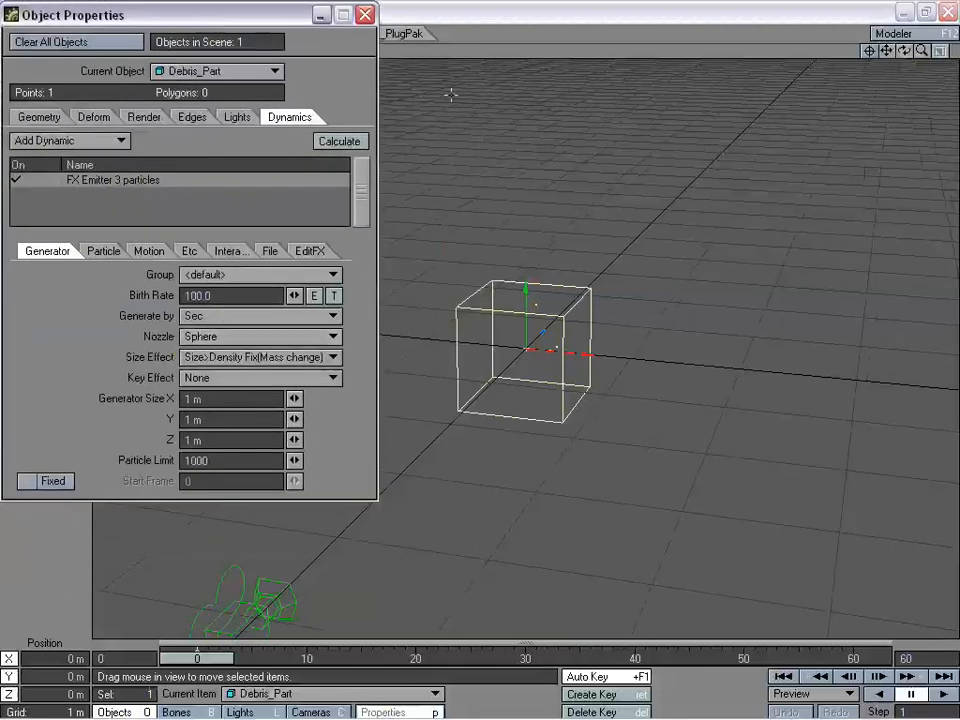
mouse_move(904, 51)
mouse_down()
mouse_move(925, 56)
mouse_move(905, 60)
mouse_up()
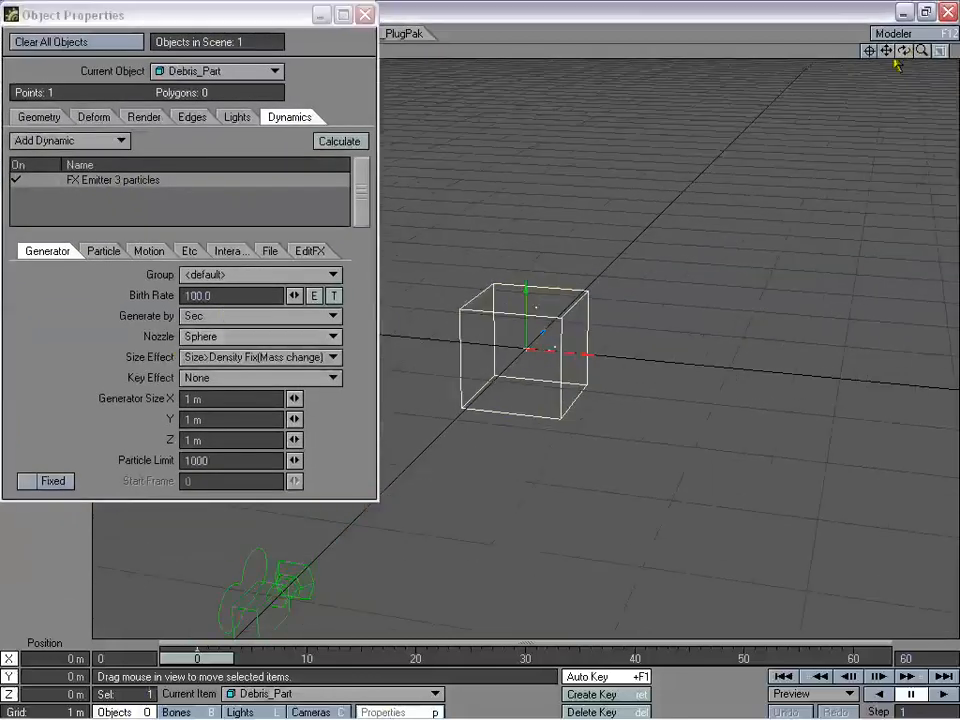
click(103, 133)
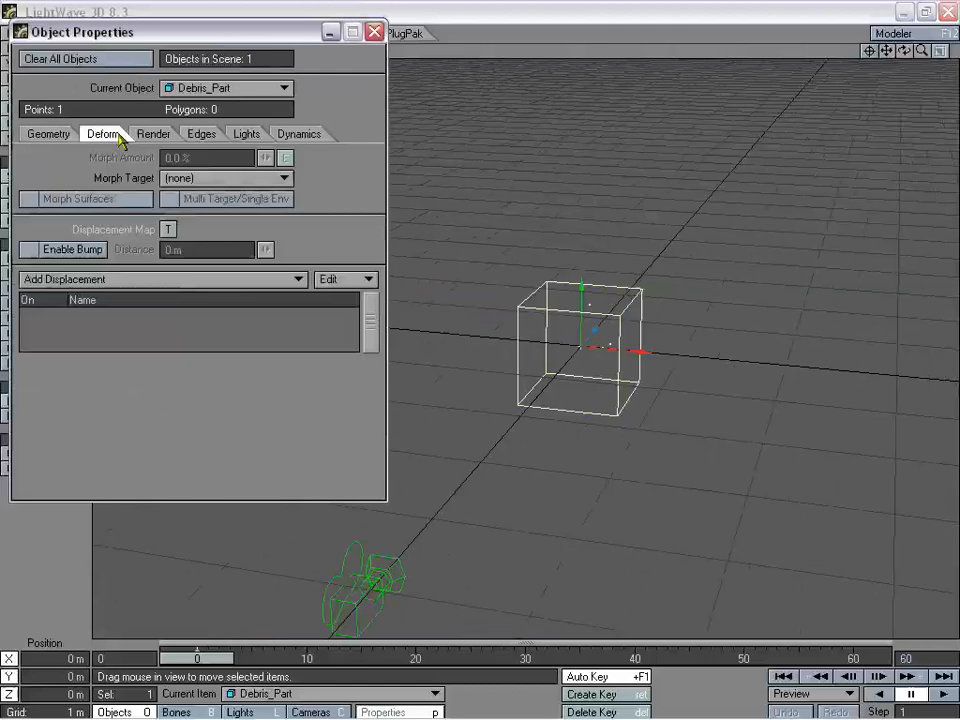
click(290, 136)
double_click(130, 198)
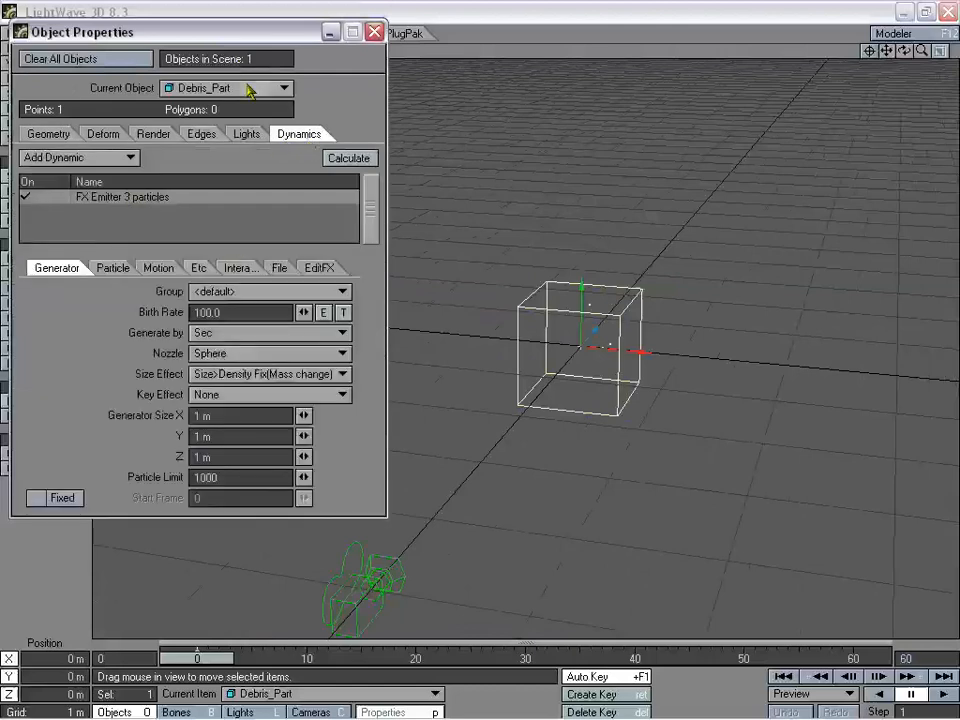
drag(184, 36, 174, 21)
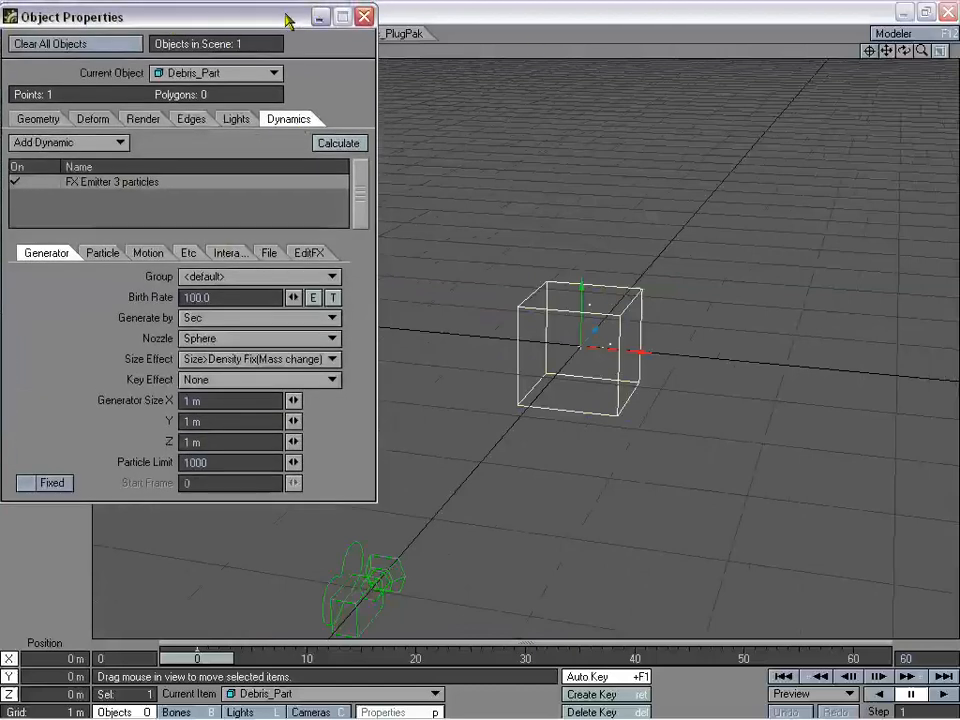
drag(238, 9, 242, 7)
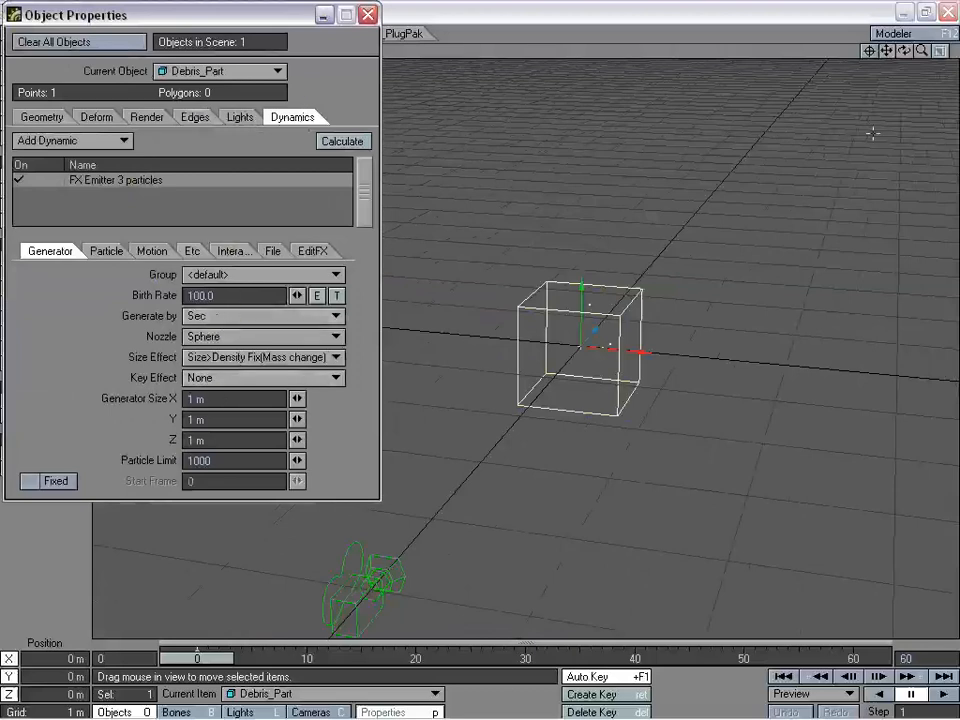
Step: Set the emitter's generator size to 100 mm in X, Y and Z and its particle limit to 250
drag(921, 53, 894, 55)
drag(223, 401, 151, 404)
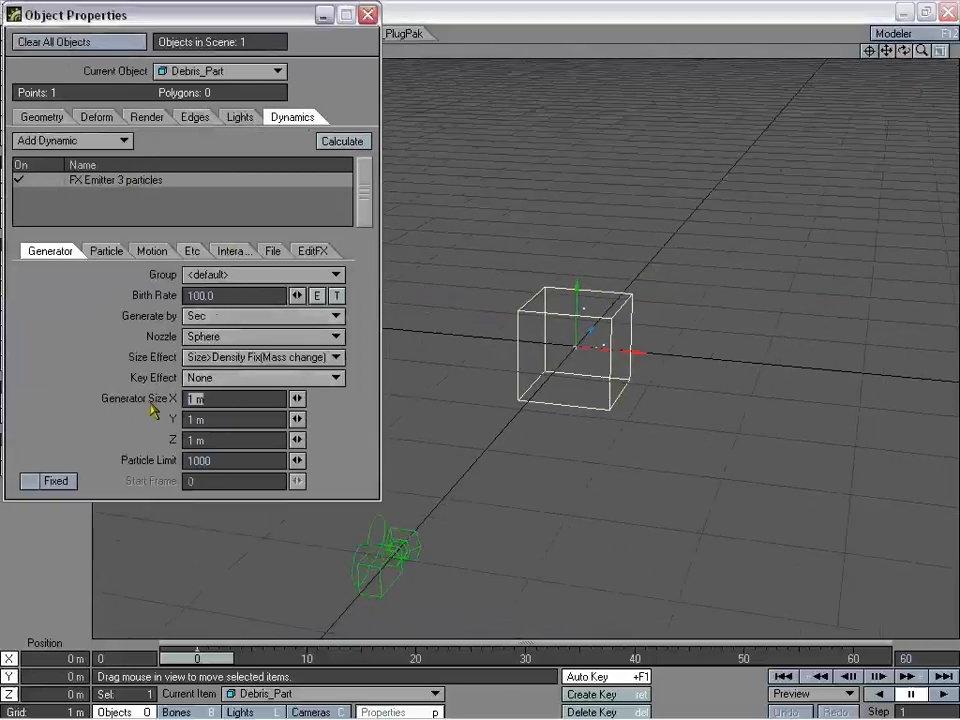
text(100mm)
key(Tab)
text(100mm)
key(Tab)
text(100mm)
drag(921, 51, 876, 10)
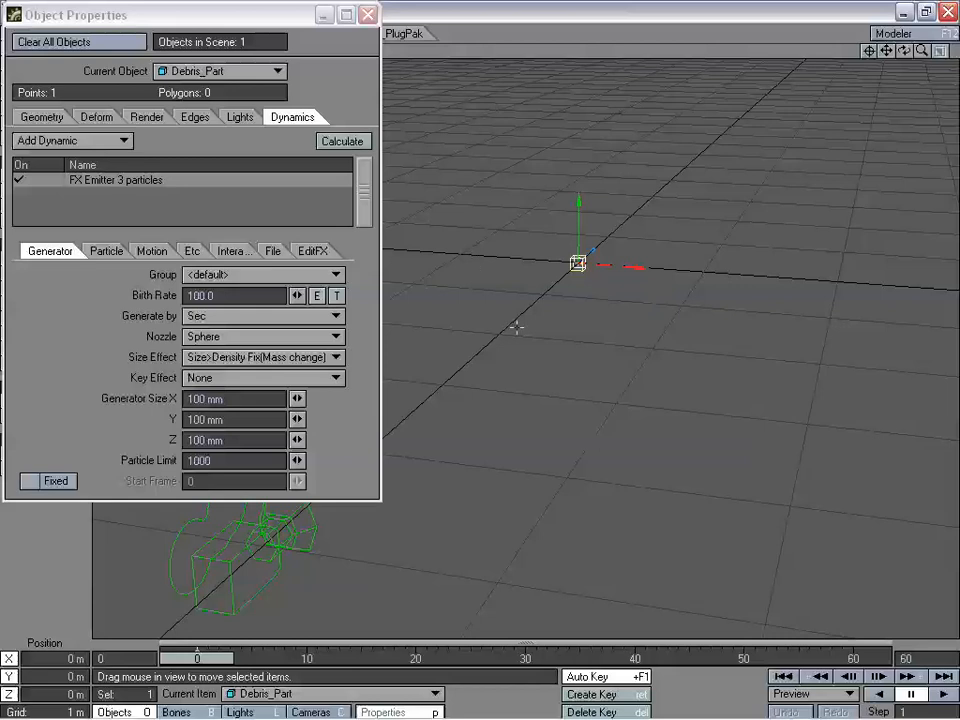
drag(216, 461, 108, 461)
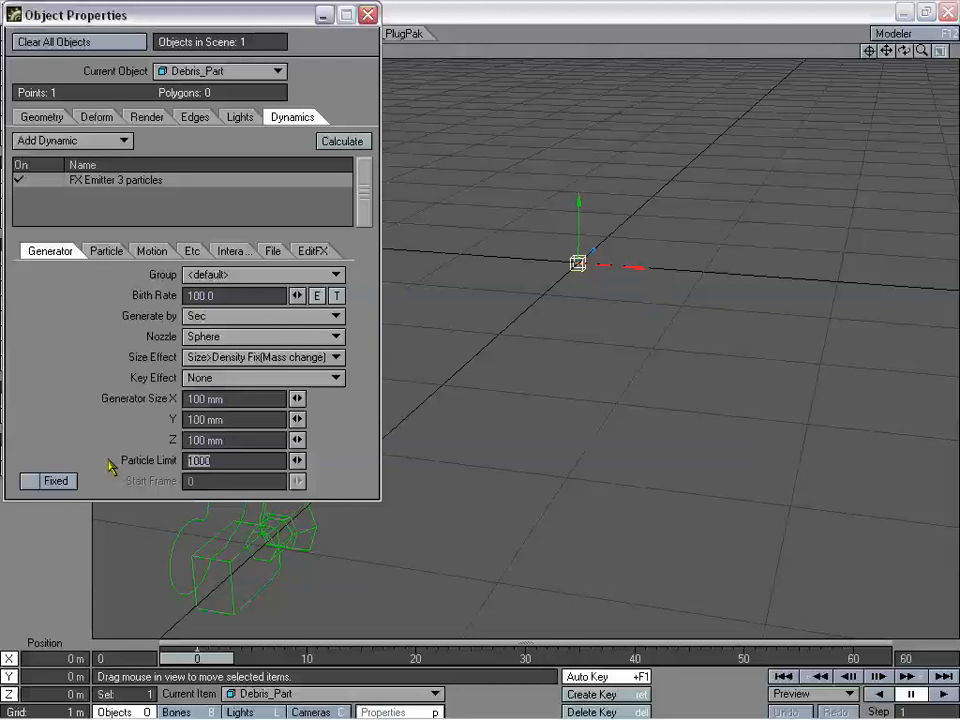
text(2500)
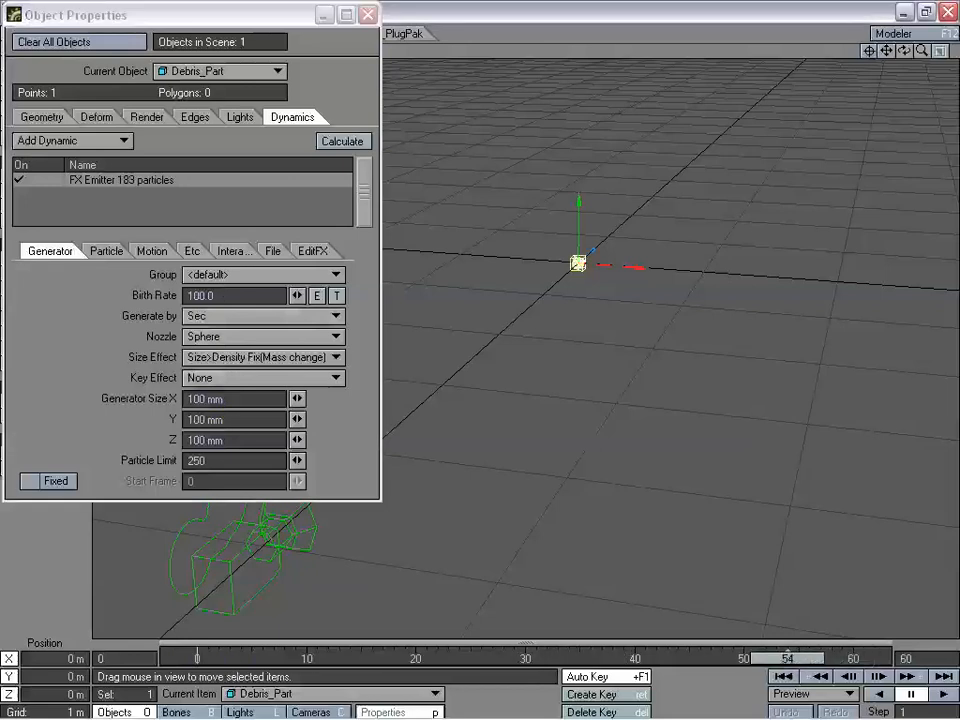
Step: Return the timeline to frame 0 and set the scene's last frame to 150
drag(273, 658, 197, 658)
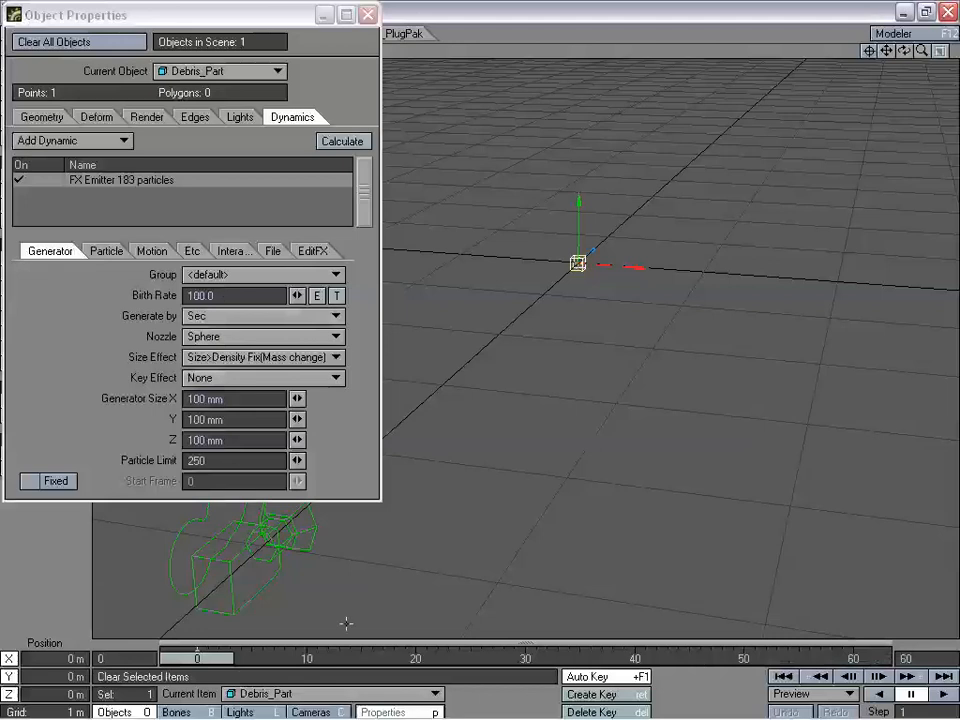
mouse_move(196, 660)
mouse_down()
mouse_move(505, 658)
mouse_move(197, 658)
mouse_up()
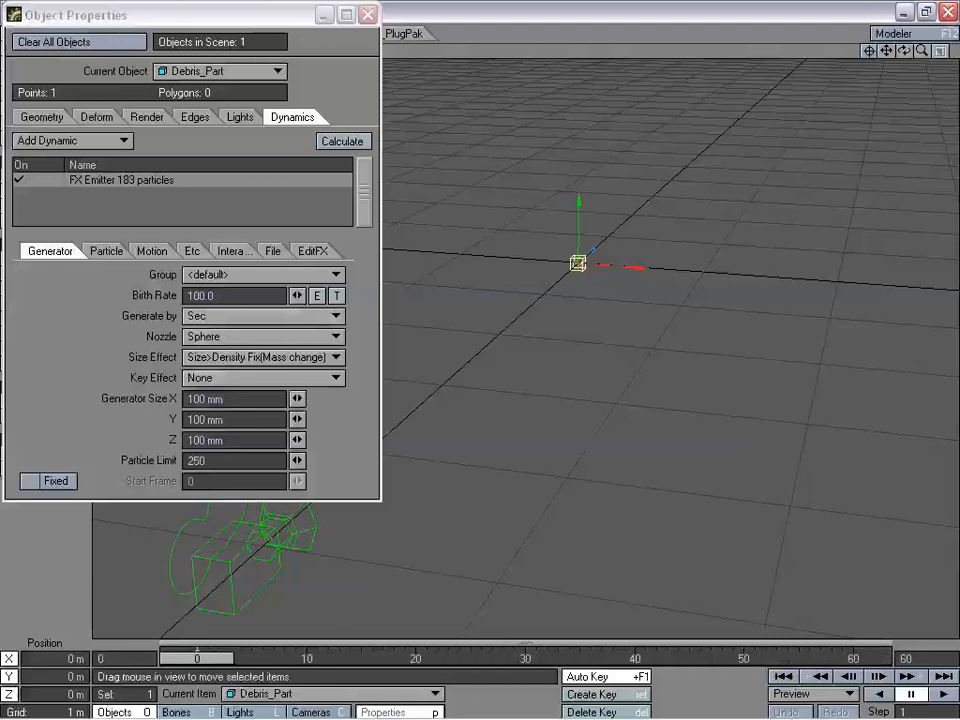
click(910, 658)
text(150)
key(Return)
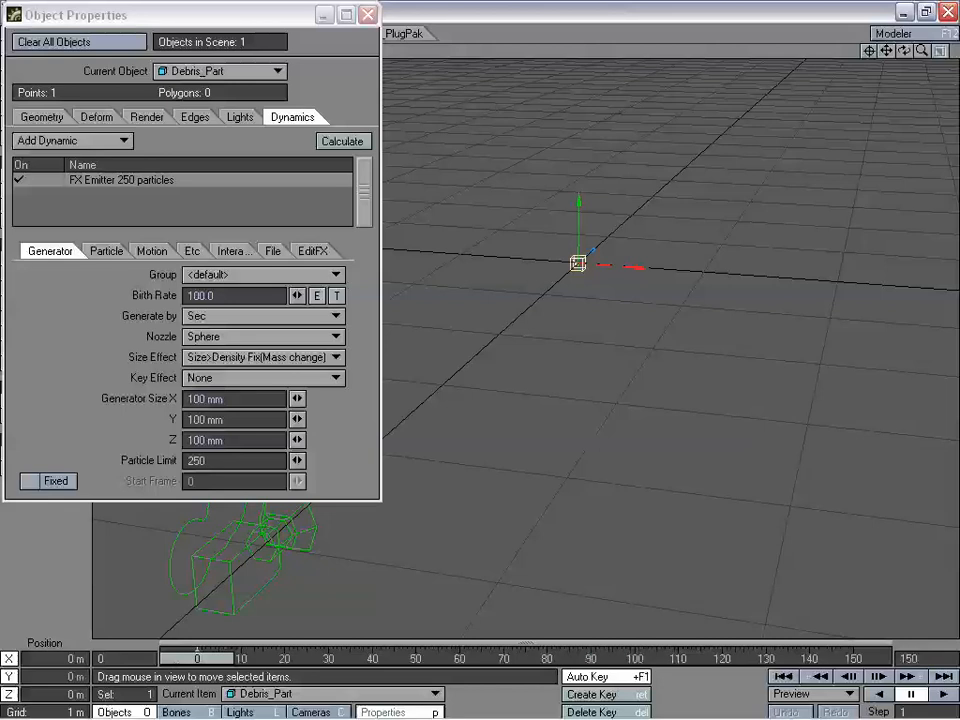
Step: Set the emitter's particle life time to 150 frames and its birth rate to 1000
click(100, 251)
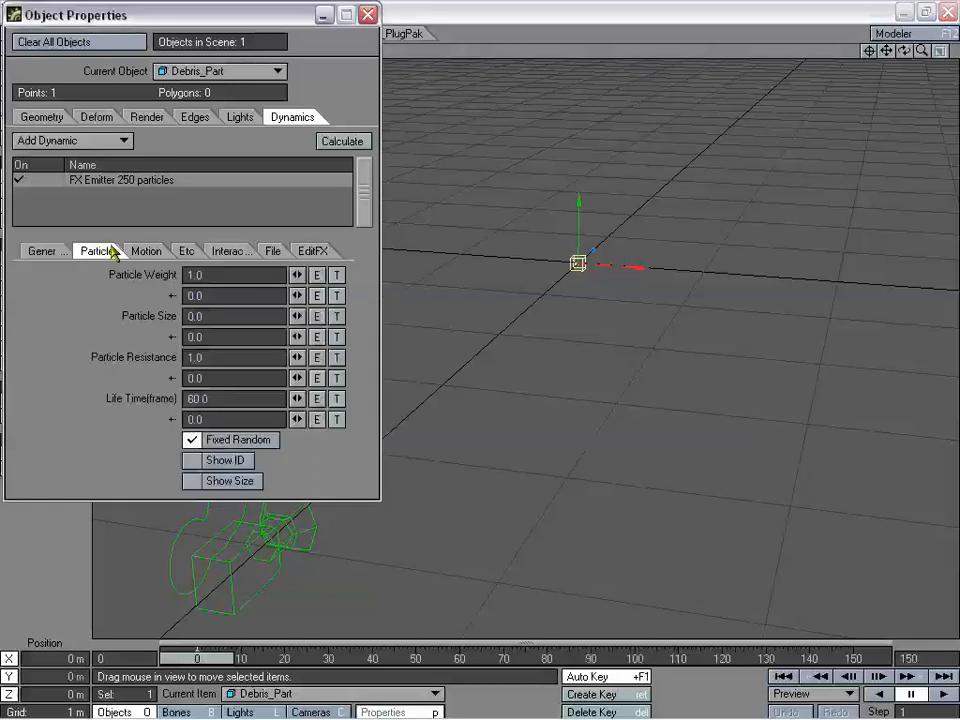
drag(212, 398, 112, 398)
text(150)
key(Return)
click(45, 251)
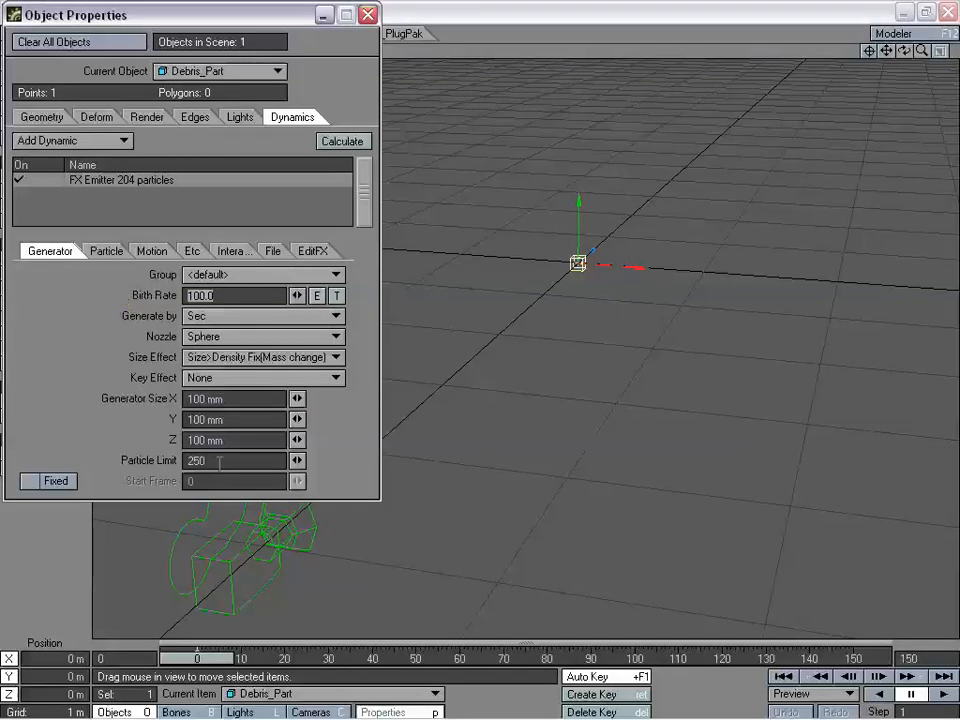
text(1000)
key(Return)
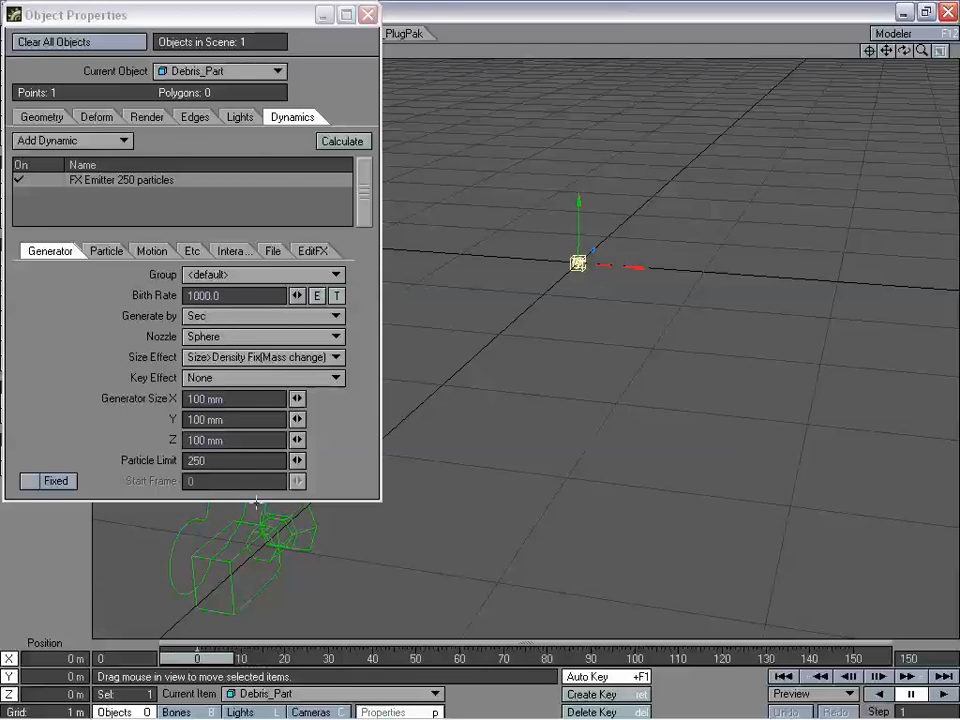
Step: Try generating the particles by Frame, and restore generation by Sec
click(248, 316)
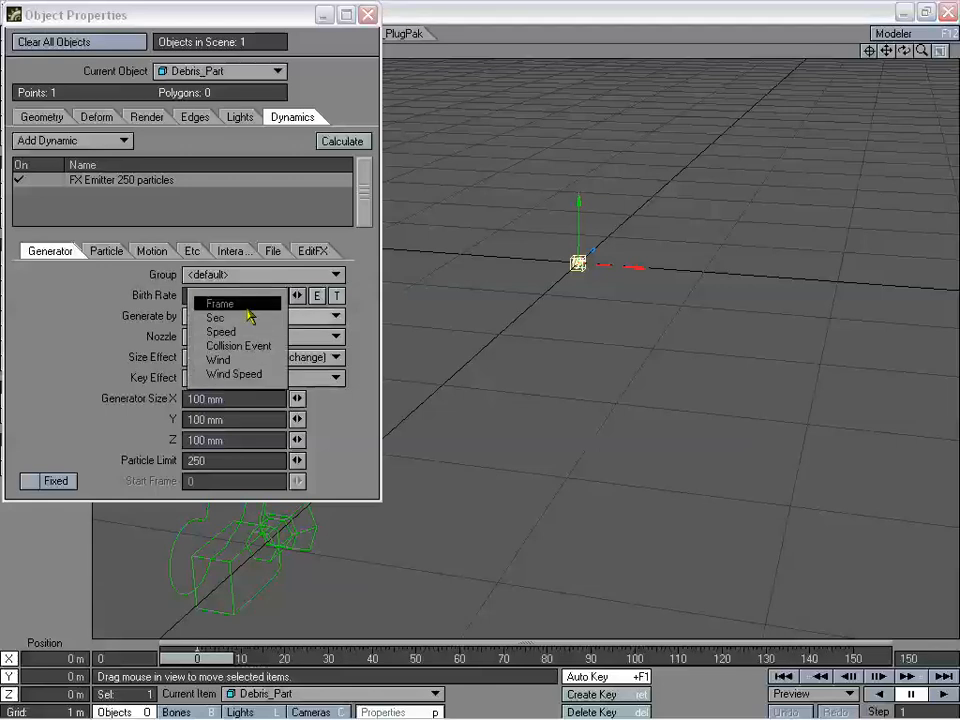
click(247, 310)
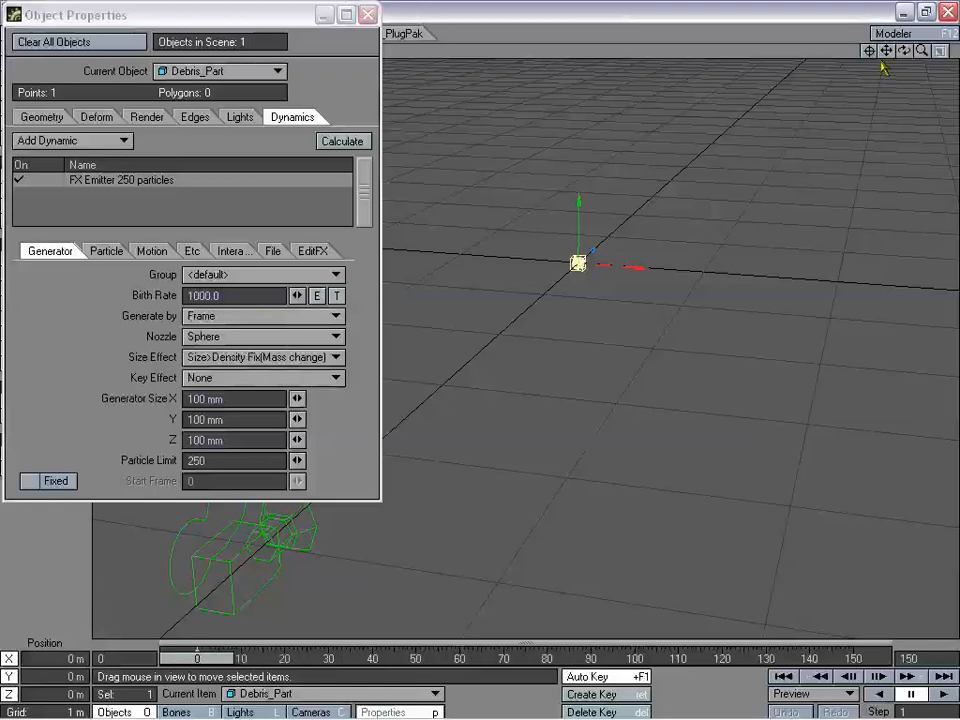
mouse_move(921, 51)
mouse_down()
mouse_move(952, 51)
mouse_move(938, 51)
mouse_up()
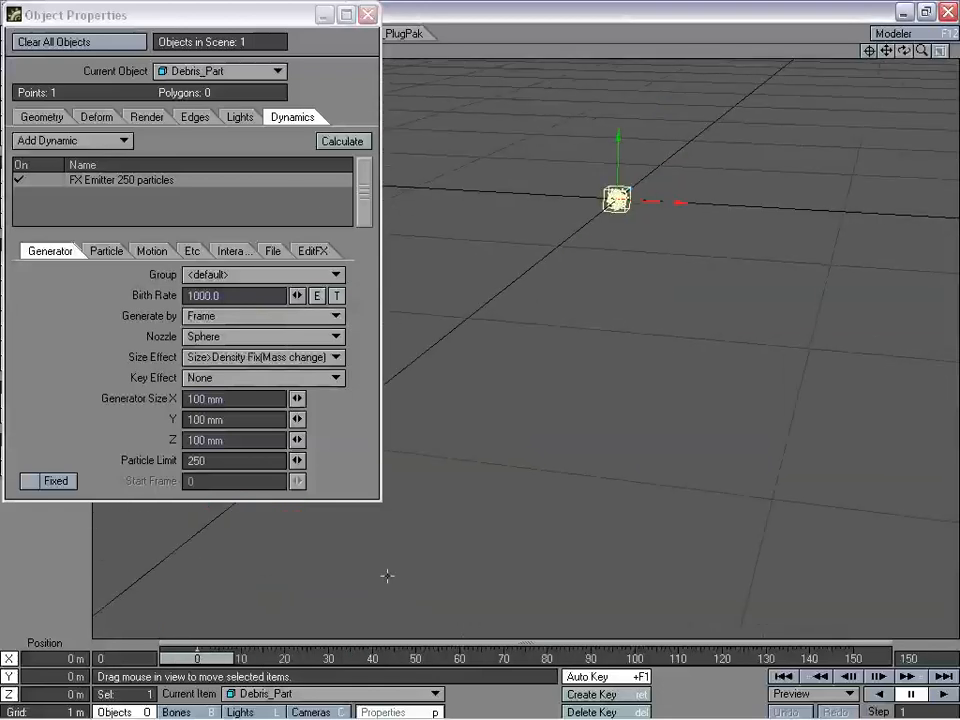
click(240, 296)
click(228, 317)
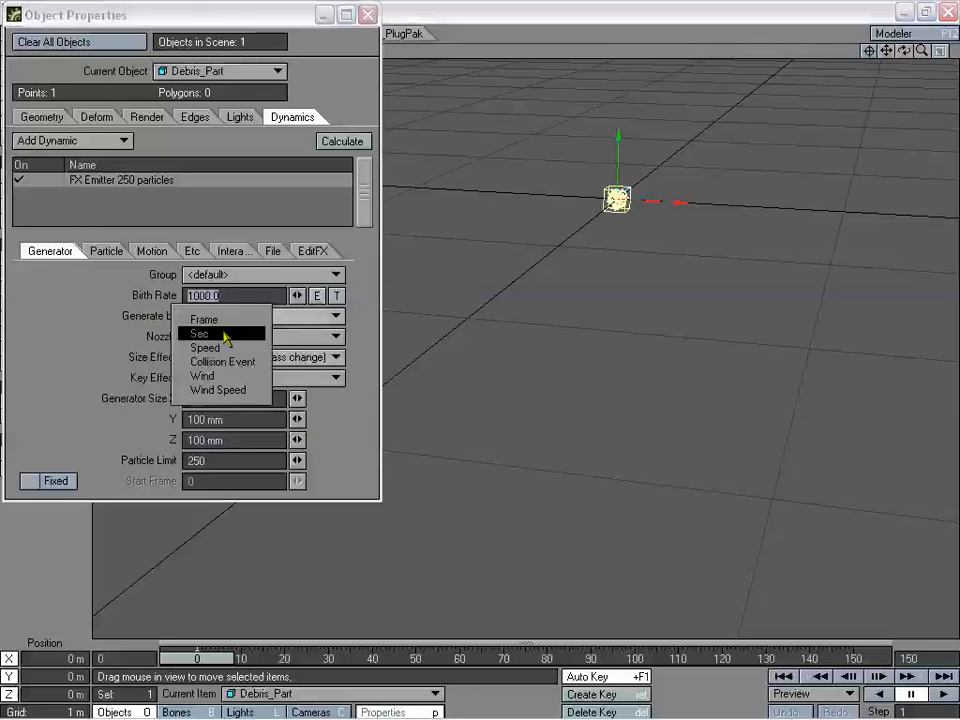
click(227, 334)
mouse_move(921, 51)
mouse_down()
mouse_move(900, 51)
mouse_move(921, 51)
mouse_up()
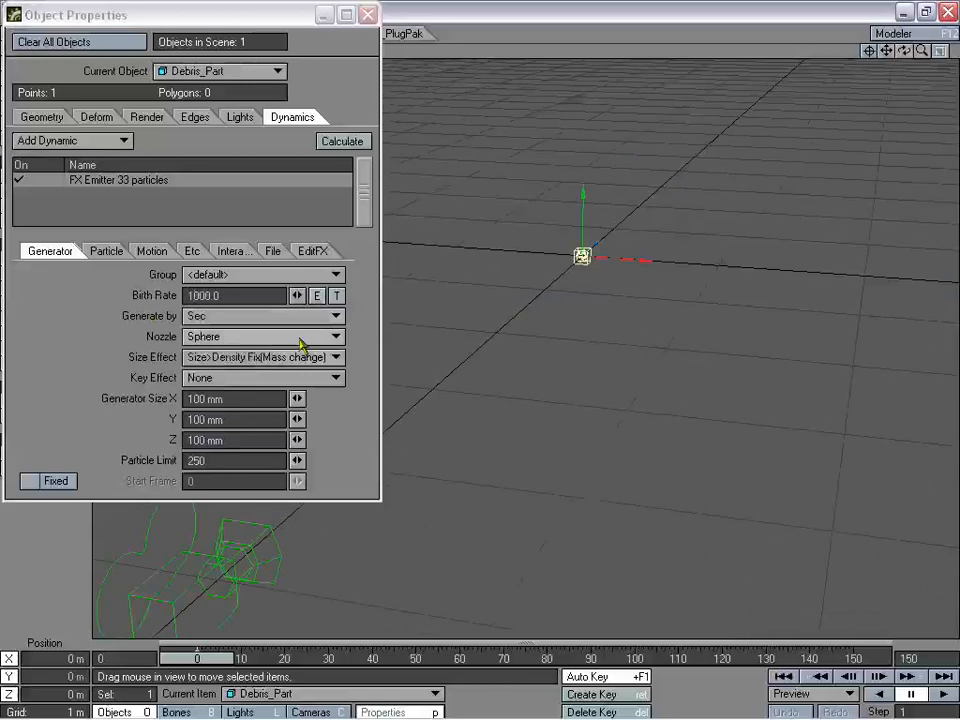
Step: Set the emitter's explosion speed to 4 m/s in its motion settings
click(112, 252)
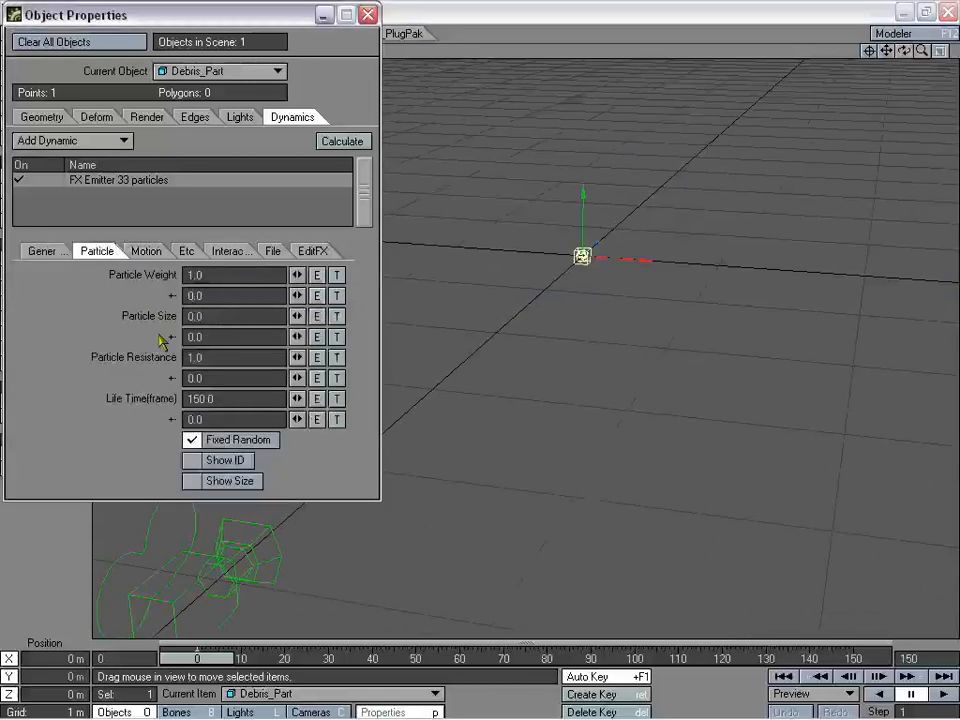
drag(219, 358, 164, 366)
click(148, 251)
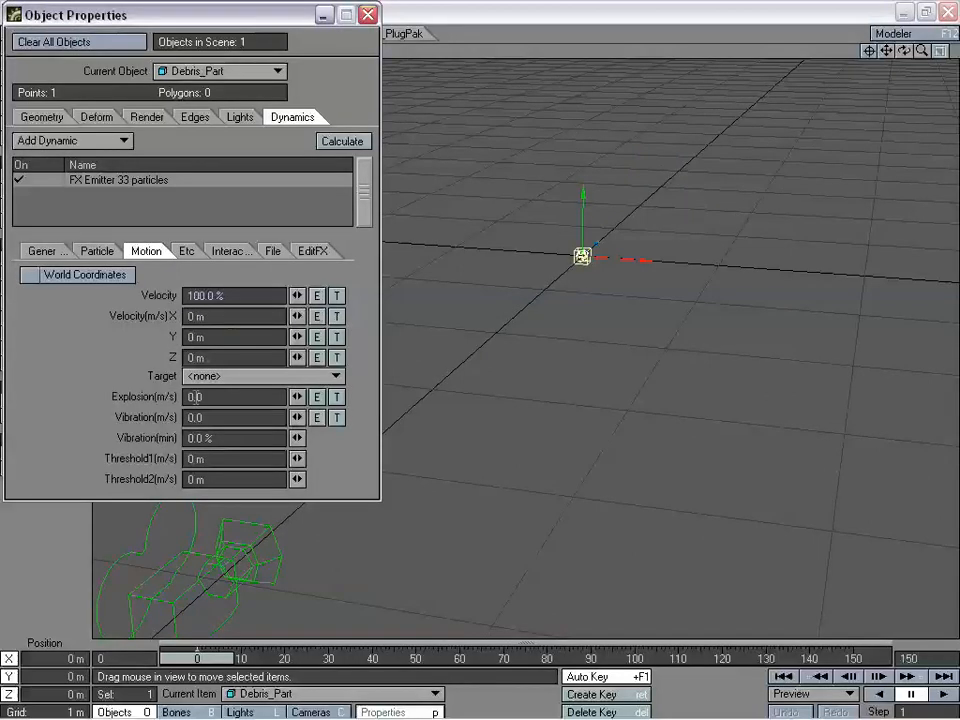
text(4)
key(Return)
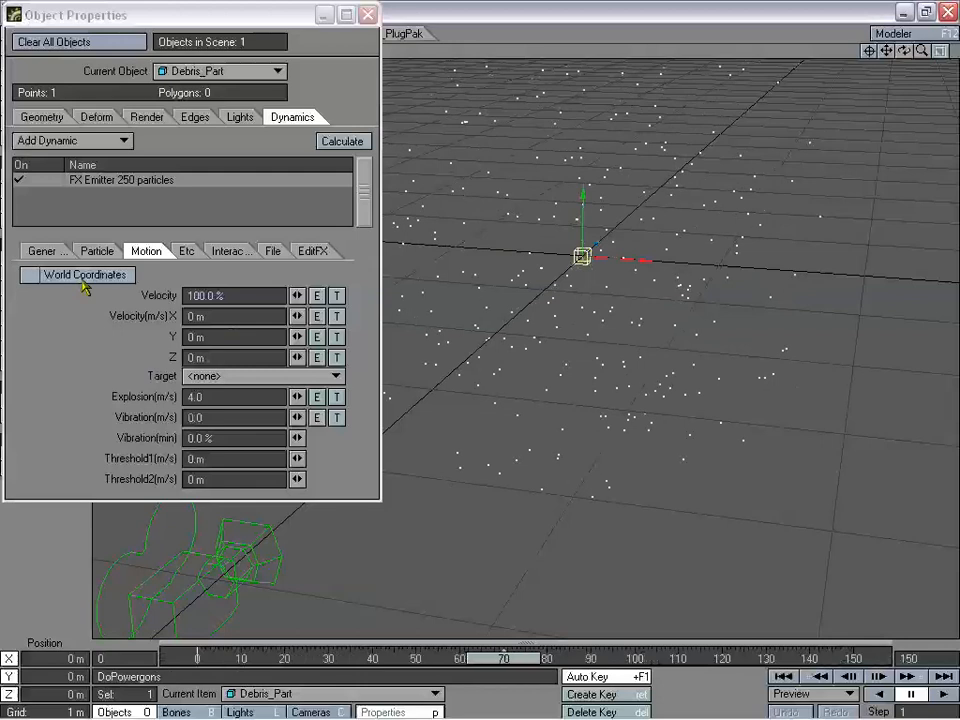
Step: Set the emitter's particle resistance to 0
click(97, 250)
text(0)
key(Return)
key(Return)
key(Return)
key(Return)
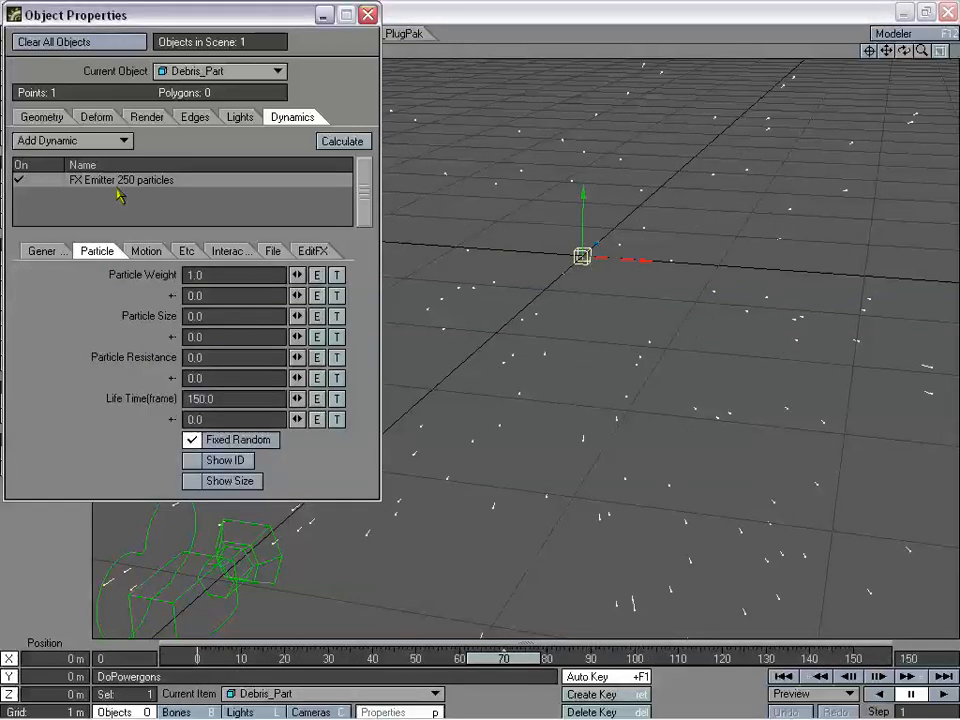
Step: Scrub the timeline to examine how the exploding particles spread, review the emitter settings and close the object properties
drag(515, 660, 283, 660)
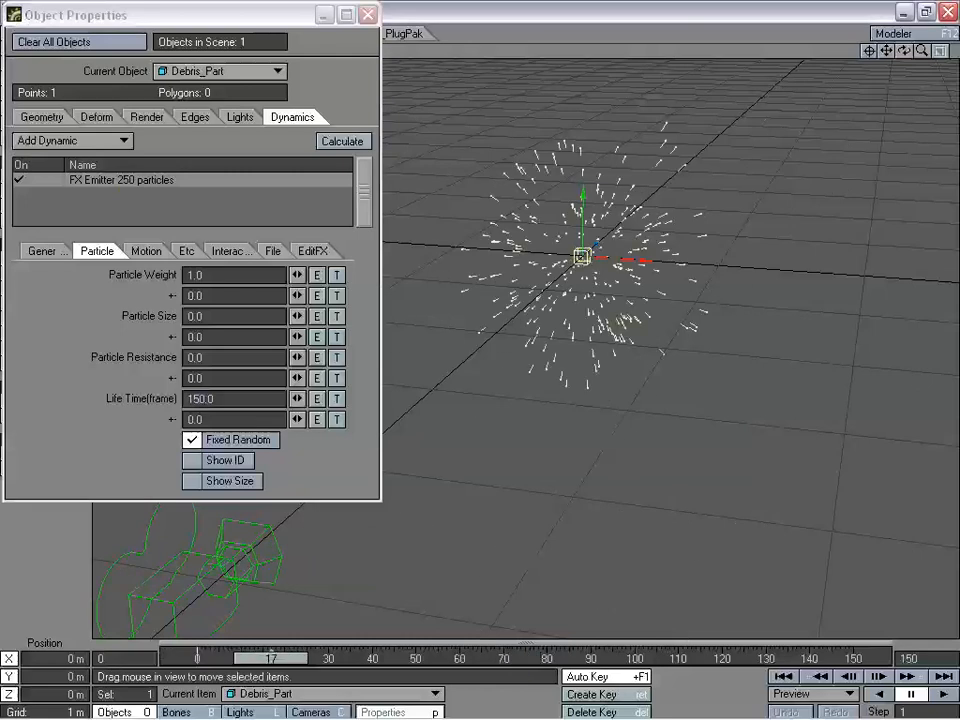
drag(595, 660, 315, 660)
mouse_move(922, 50)
mouse_down()
mouse_move(850, 50)
mouse_move(940, 50)
mouse_up()
drag(317, 659, 481, 659)
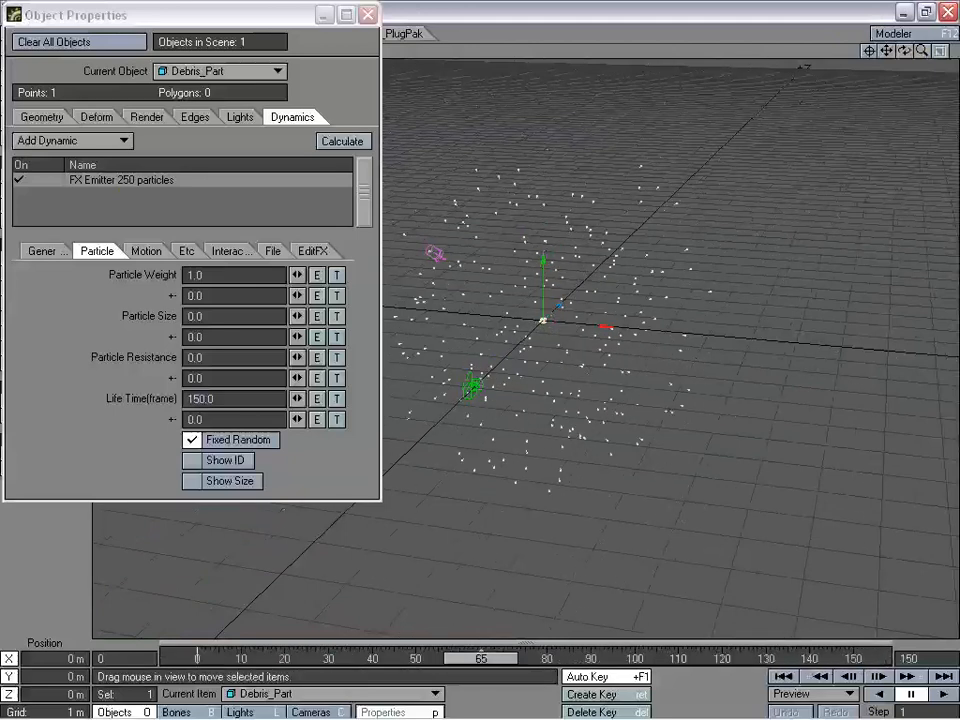
mouse_move(921, 50)
mouse_down()
mouse_move(932, 50)
mouse_move(905, 50)
mouse_up()
click(146, 251)
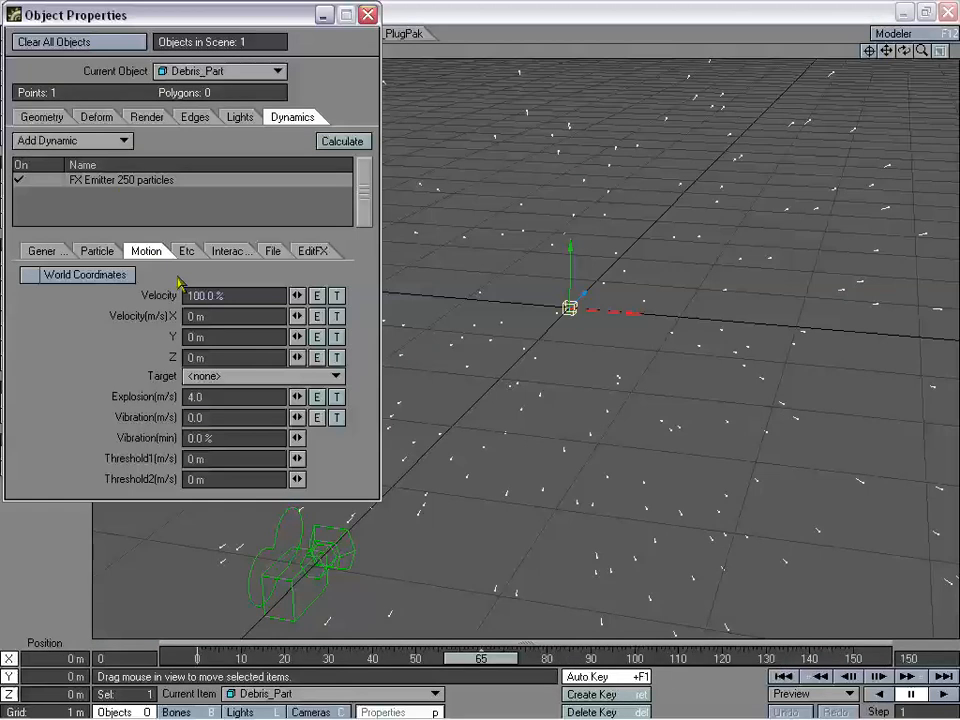
click(31, 252)
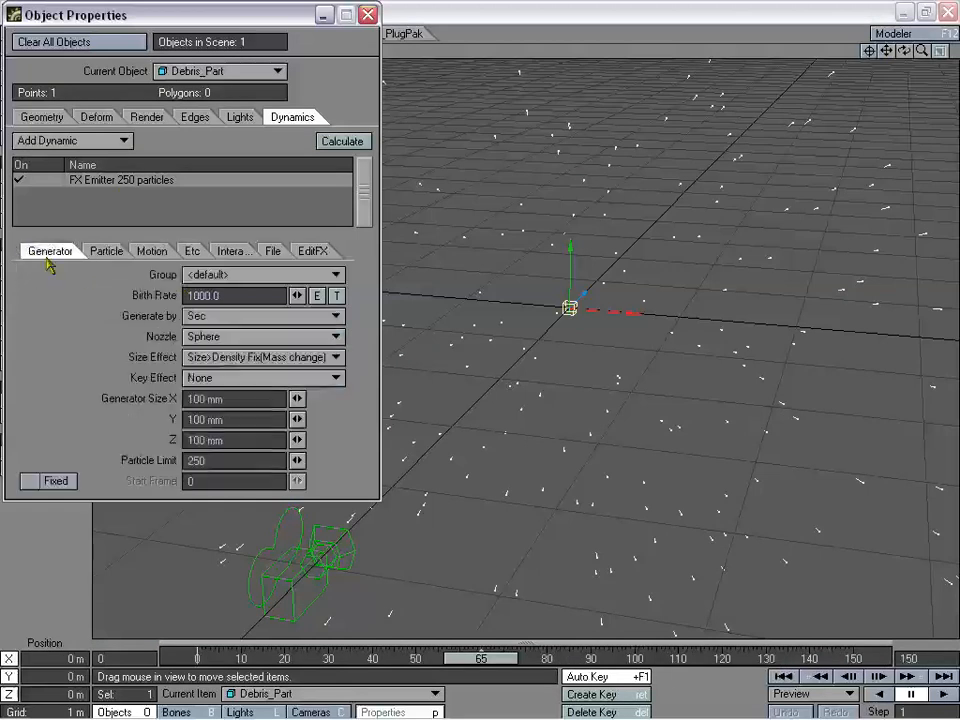
click(369, 15)
drag(492, 657, 378, 657)
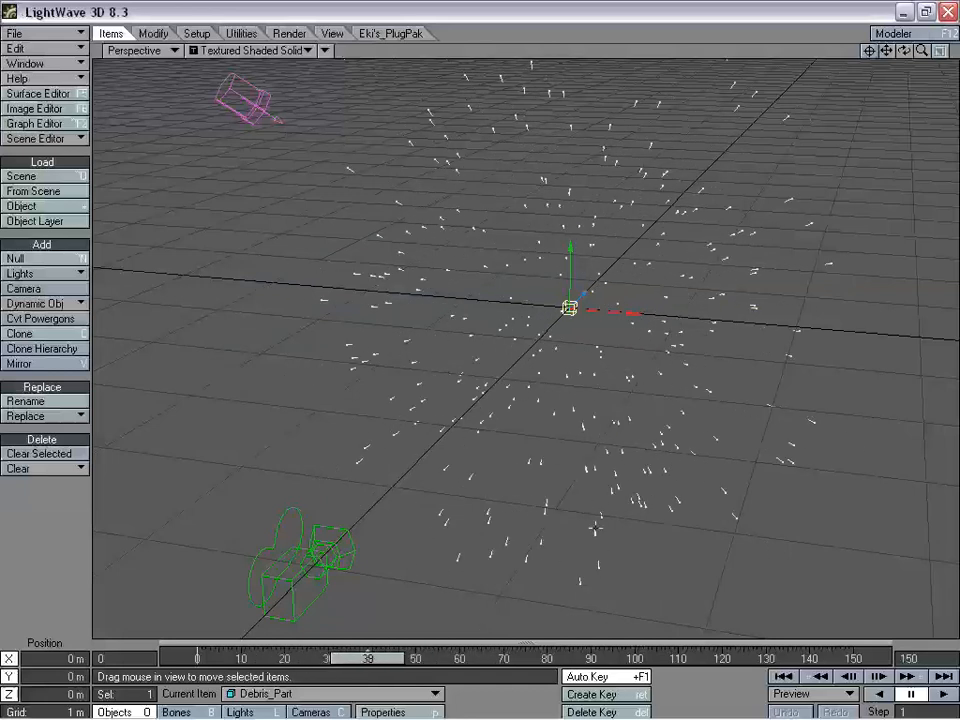
drag(922, 50, 890, 50)
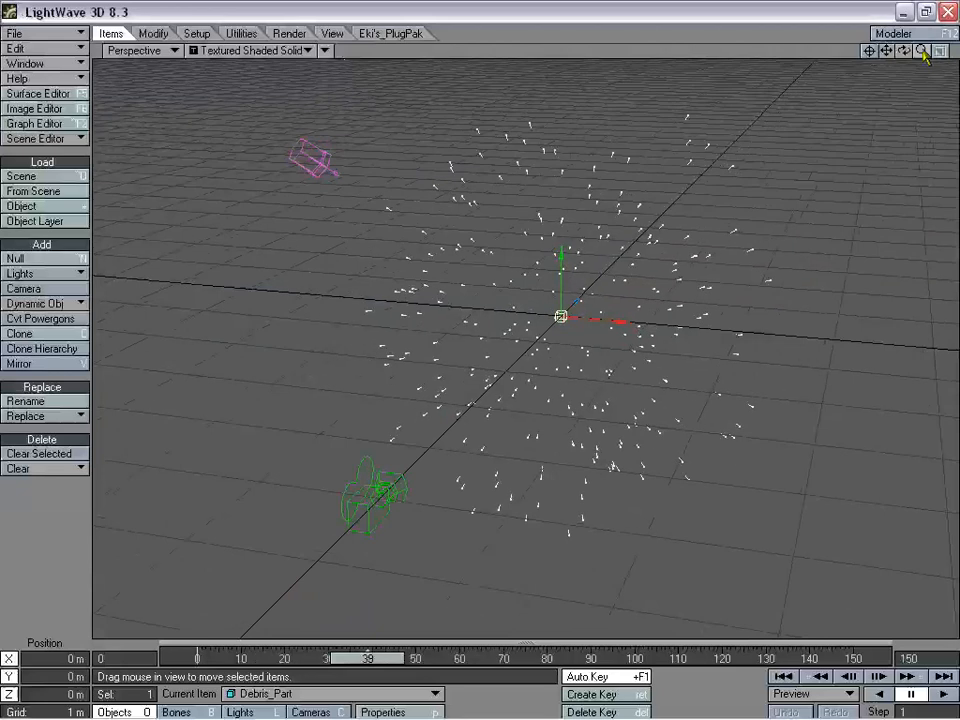
Step: Reopen the FX Emitter's settings for Debris_Part and set its Y gravity to -9.8
key(p)
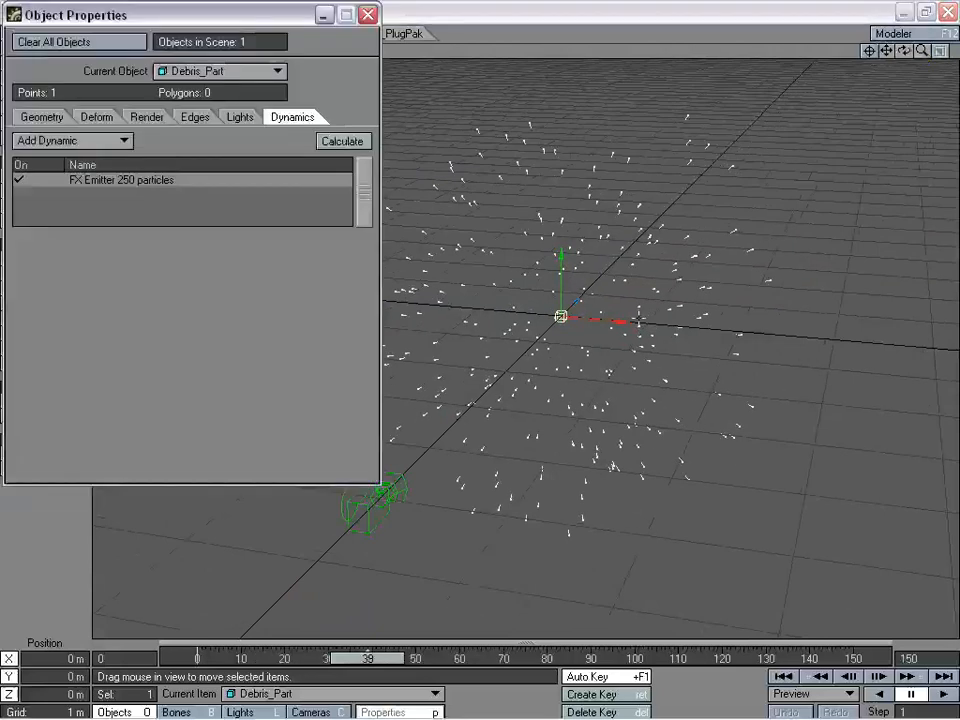
double_click(141, 180)
drag(213, 8, 211, 20)
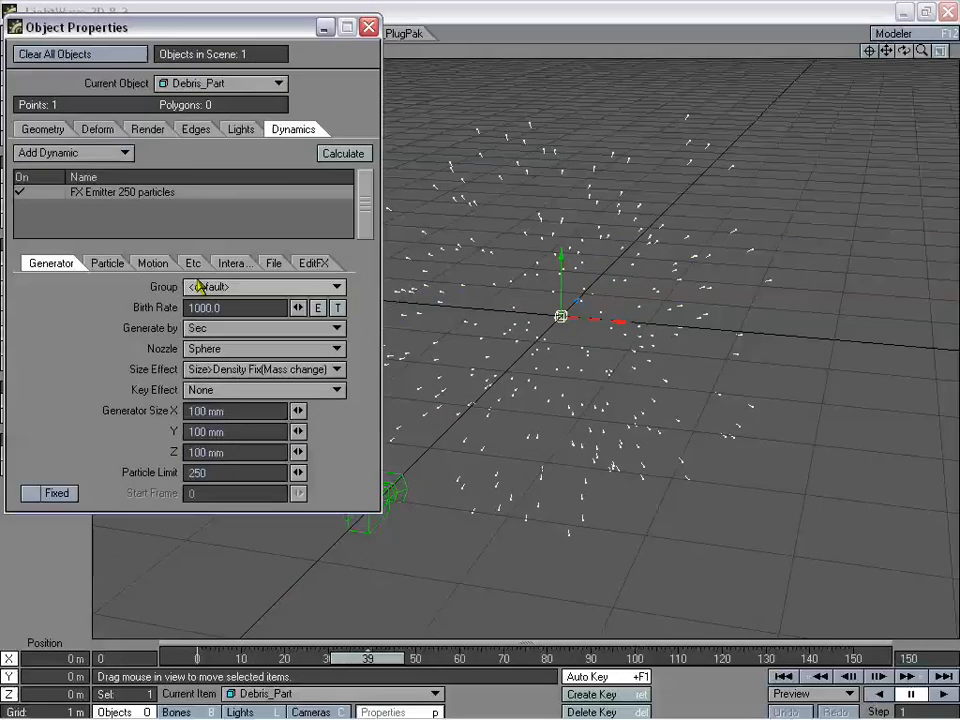
click(153, 263)
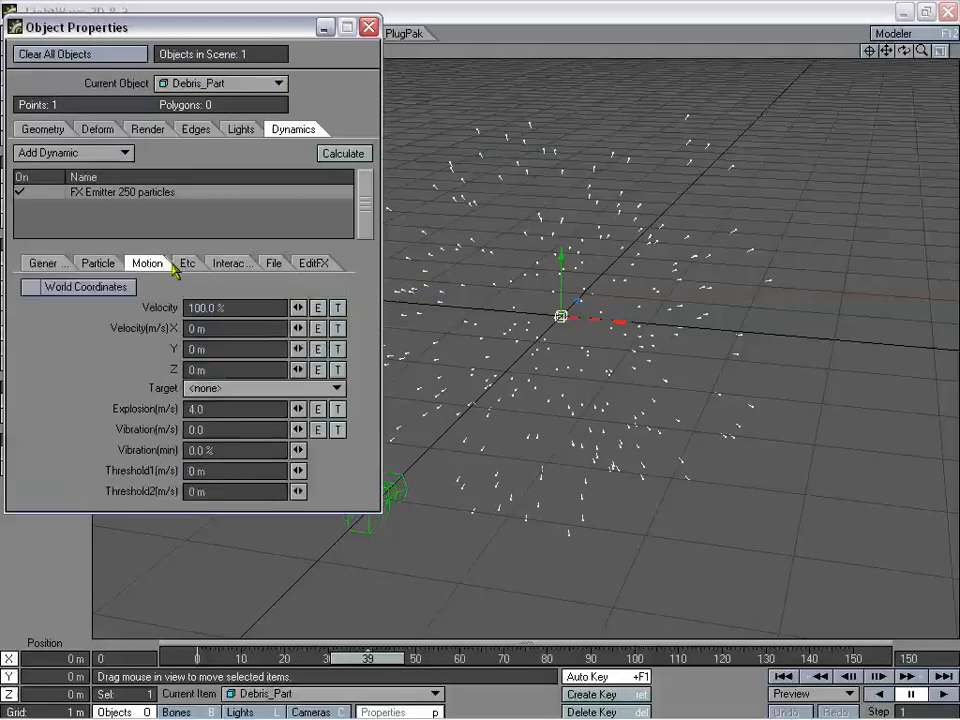
click(228, 264)
click(182, 263)
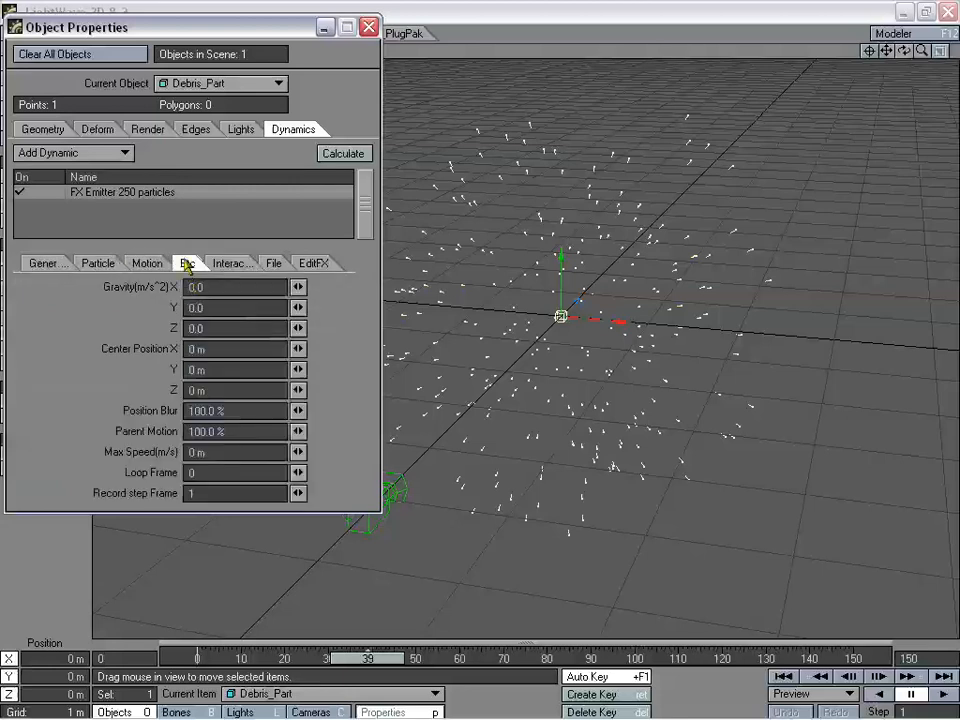
drag(212, 307, 167, 307)
key(BackSpace)
key(Tab)
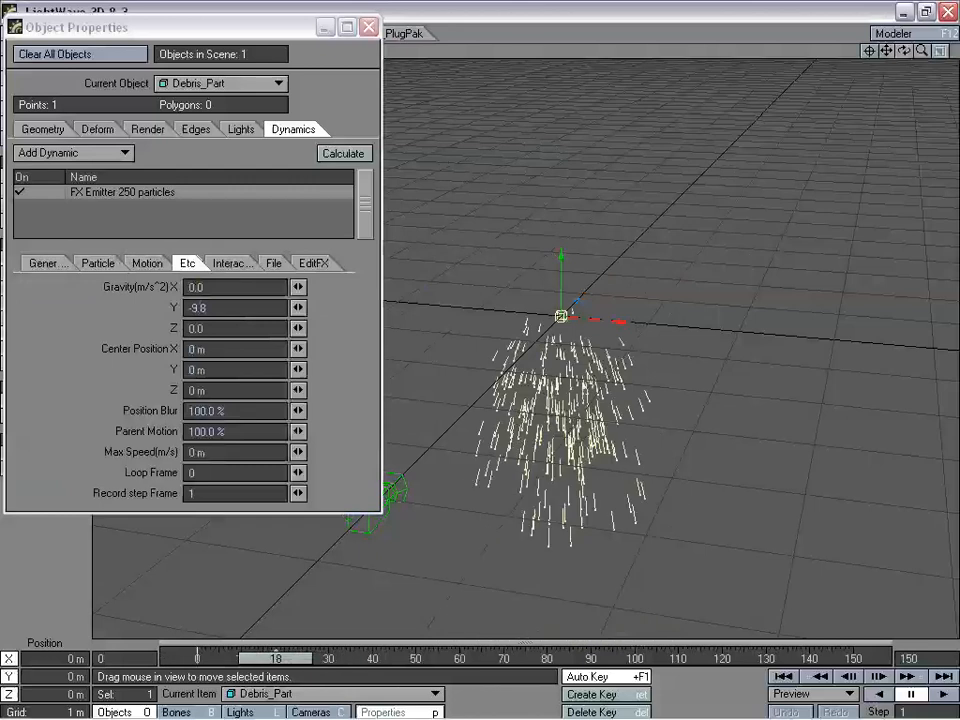
Step: Try a positive Y gravity of 9.8 on the emitter
click(222, 308)
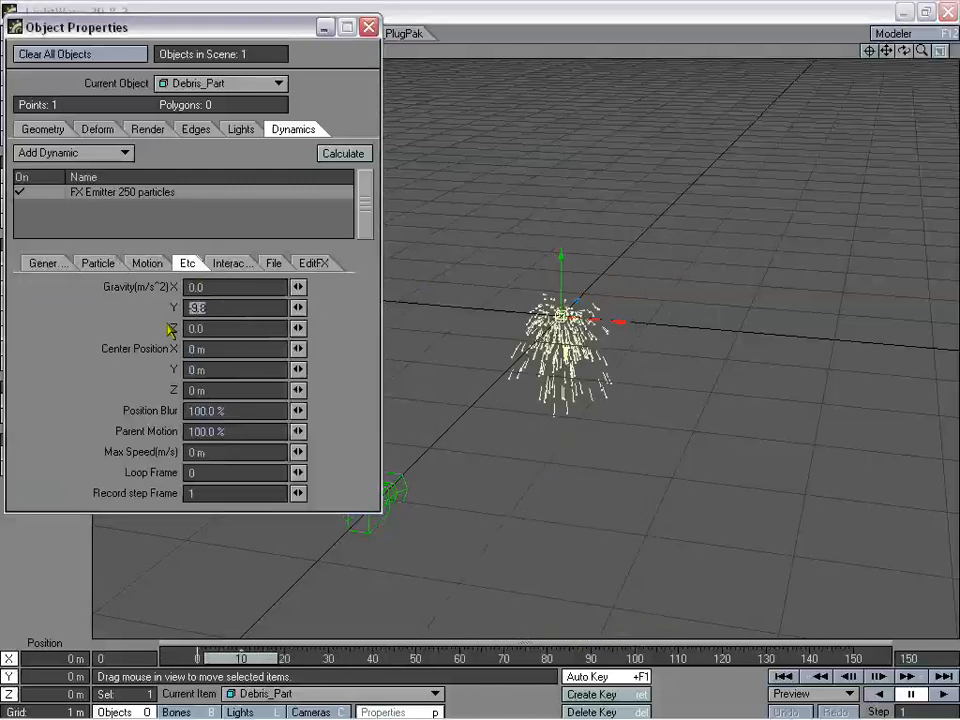
text(9.8)
key(Tab)
key(Tab)
key(Tab)
key(Tab)
key(Tab)
key(Tab)
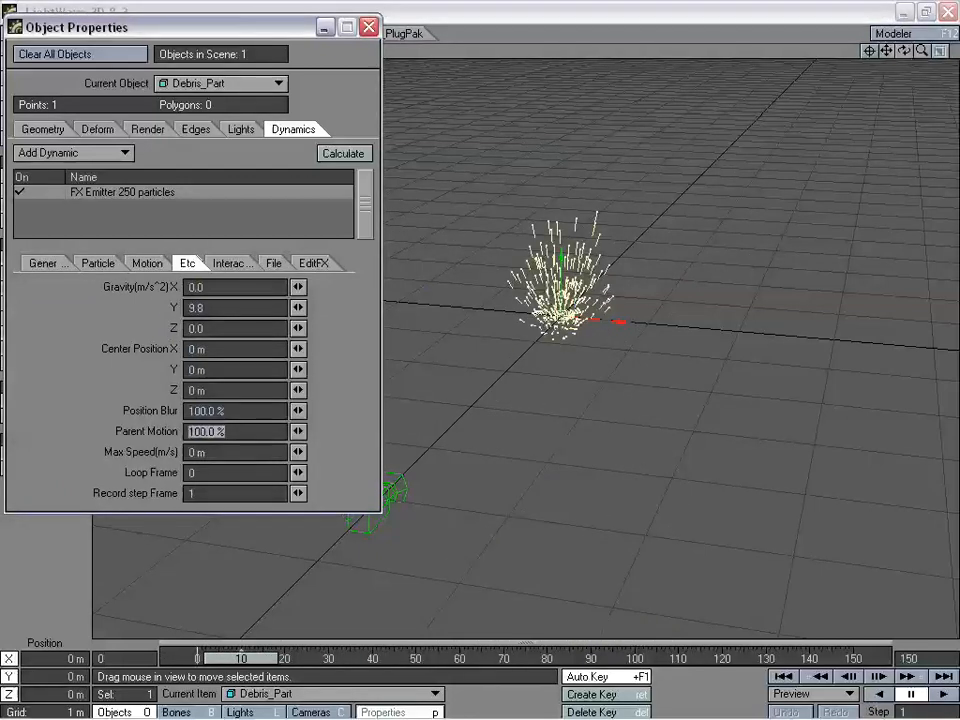
Step: Reset the emitter's Y gravity to 0 and close the object properties
click(214, 307)
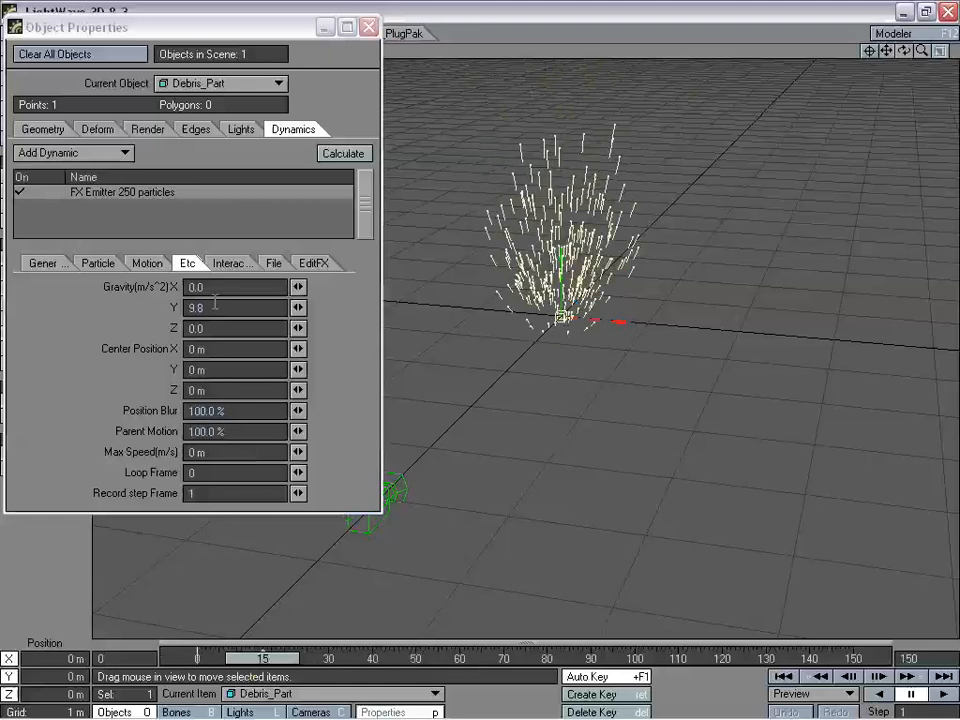
text(0)
key(Tab)
key(Tab)
key(Tab)
key(Tab)
key(Tab)
key(Tab)
key(Tab)
key(Tab)
key(Tab)
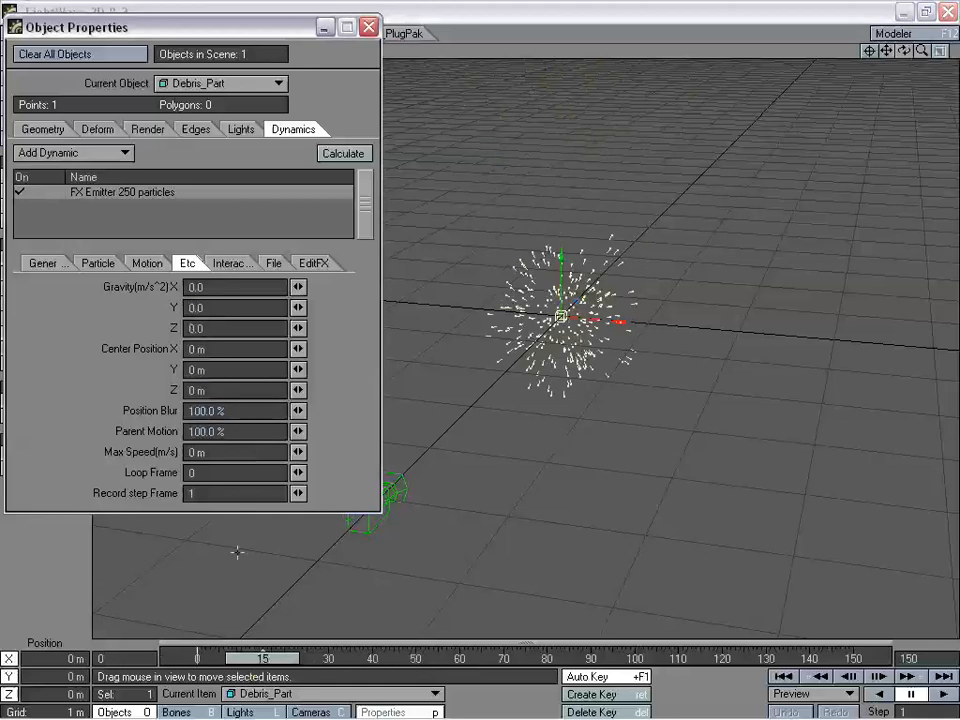
key(p)
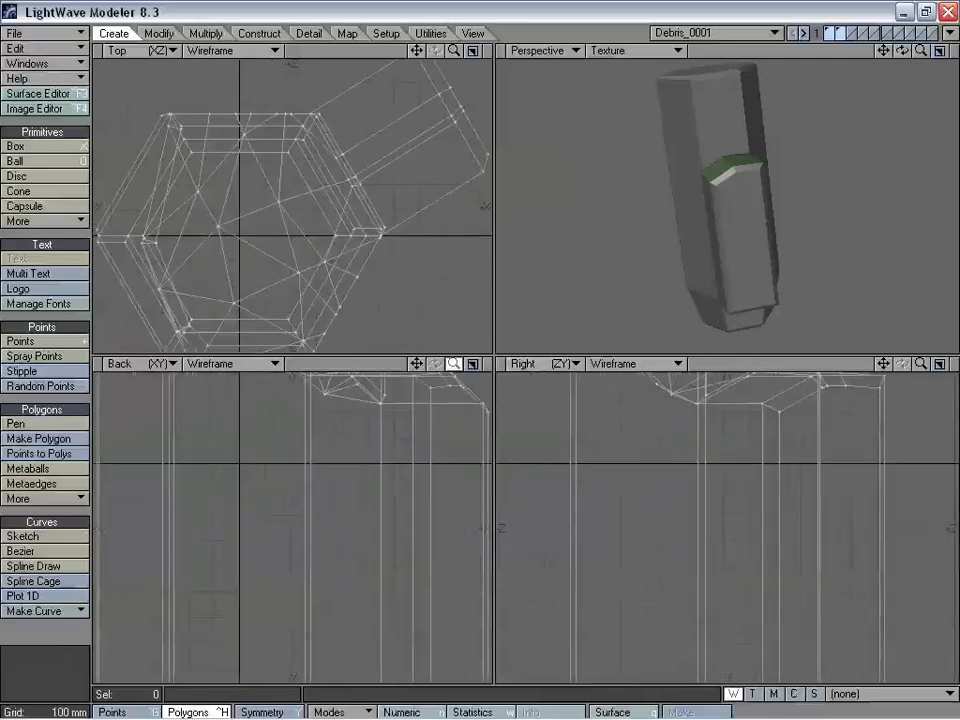
Step: In Modeler, scale the Debris_0001 piece down to a small fraction of its size
drag(454, 365, 492, 420)
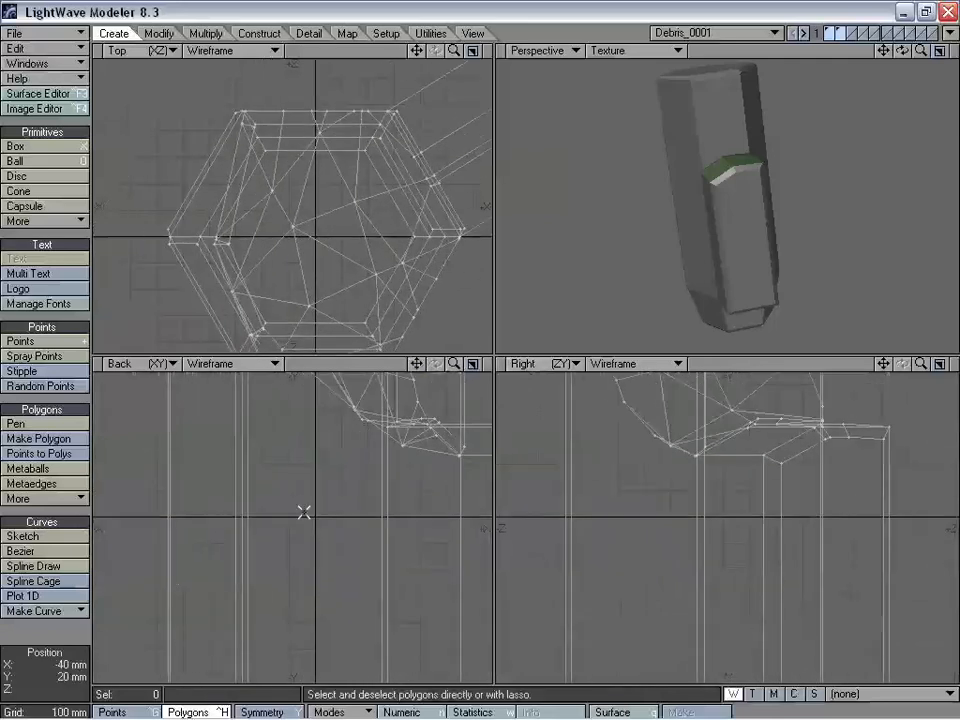
drag(453, 364, 474, 366)
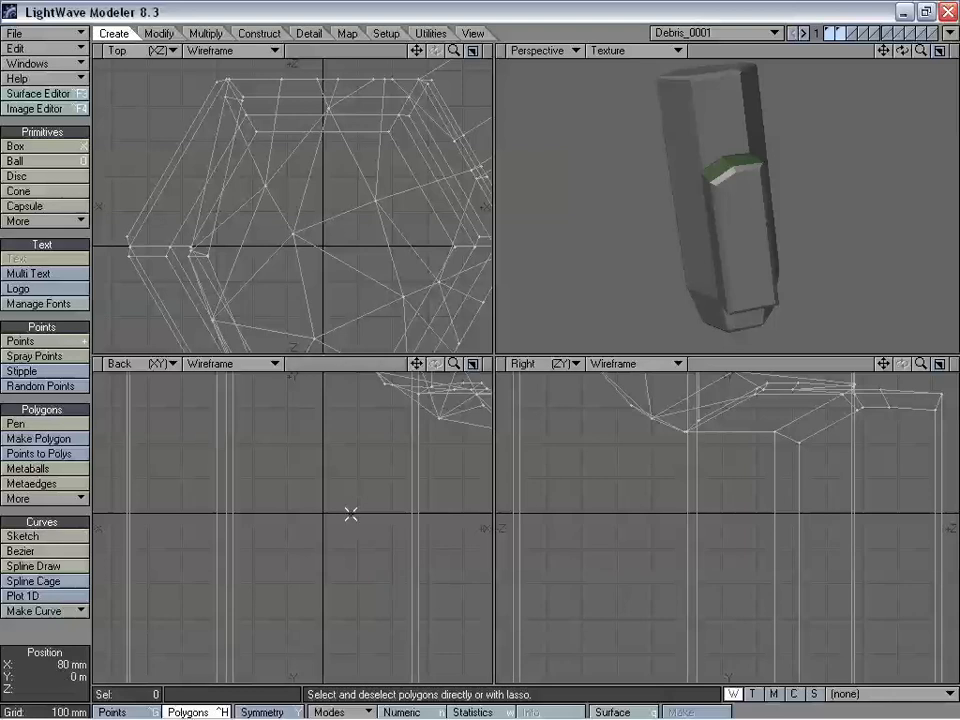
key(shift+h)
drag(364, 486, 165, 495)
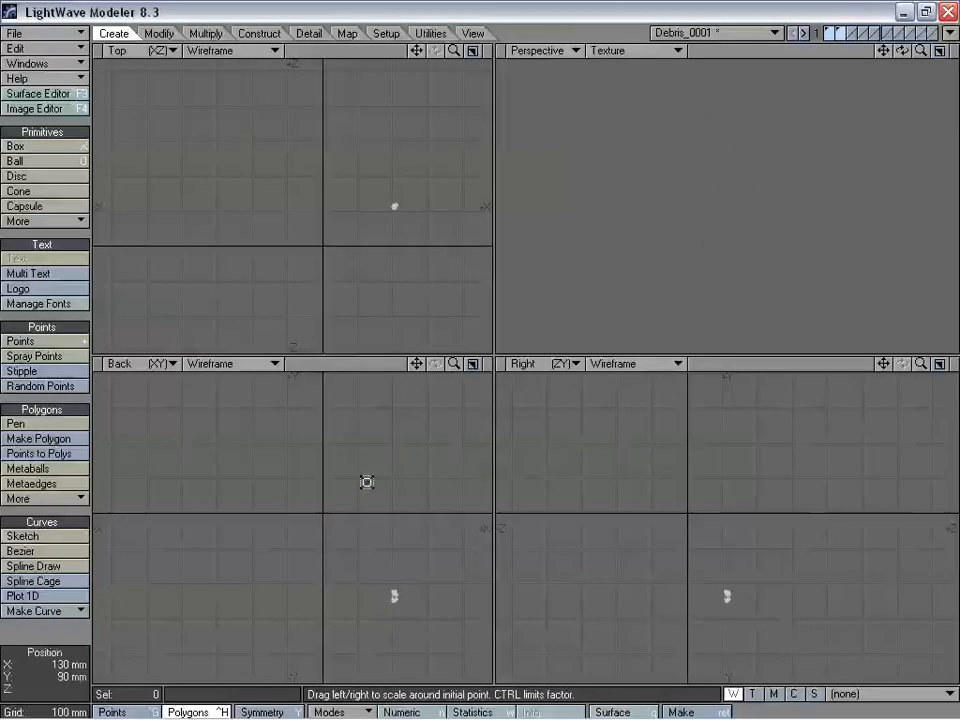
Step: Center the scaled-down debris piece on the origin and save the object
drag(416, 364, 365, 248)
drag(454, 364, 535, 364)
drag(416, 364, 220, 570)
drag(454, 364, 516, 364)
key(shift+h)
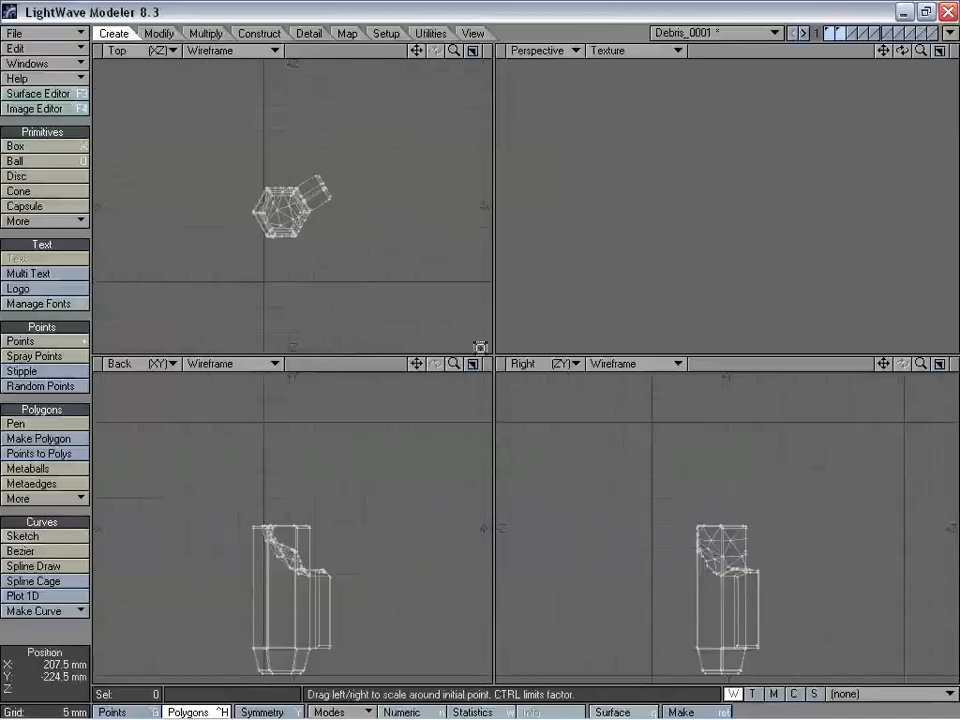
key(F2)
key(a)
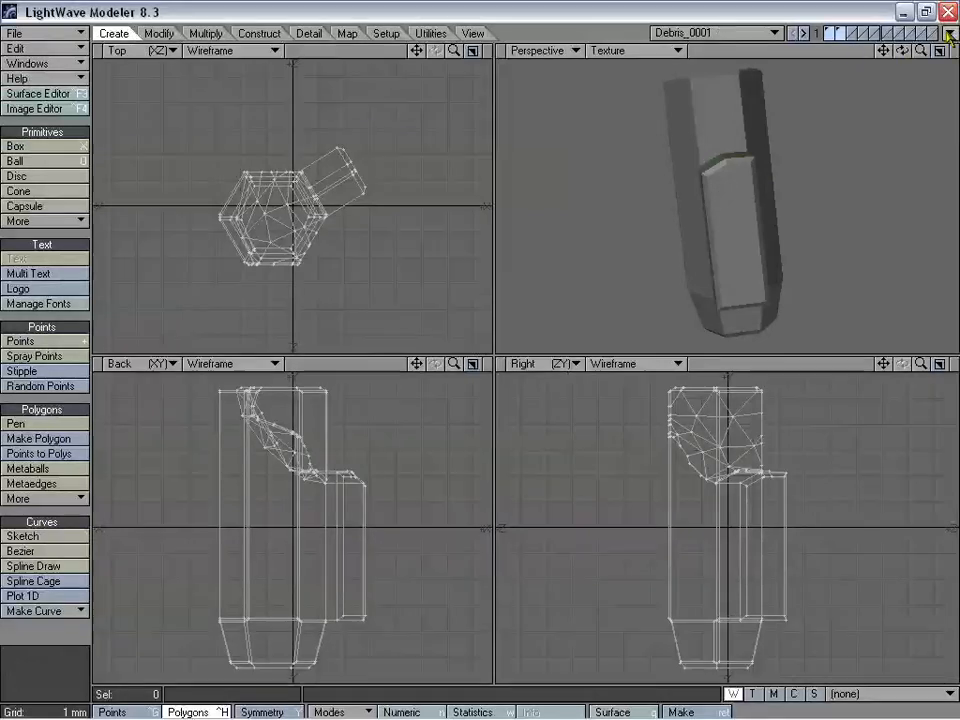
Step: Switch to Layout and show the scene through the camera
click(950, 33)
click(935, 64)
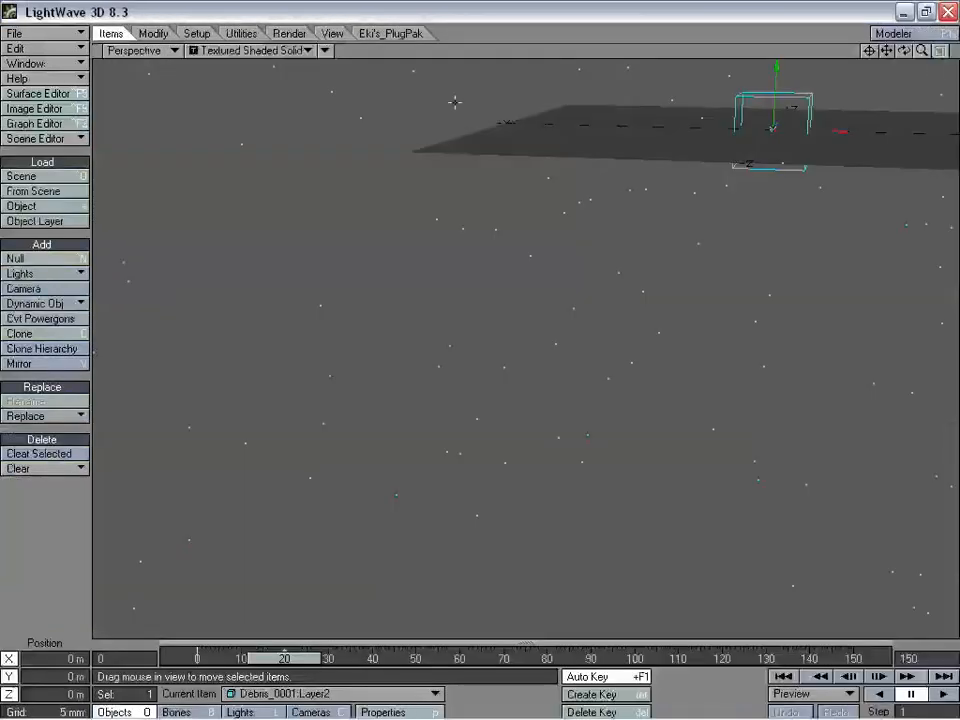
click(162, 50)
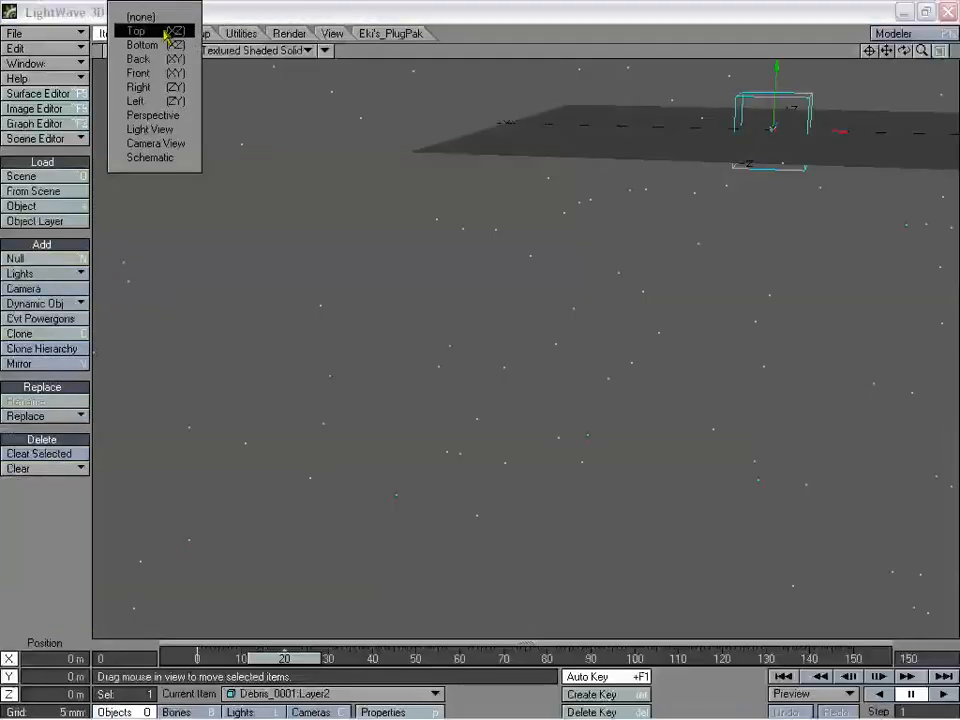
click(165, 144)
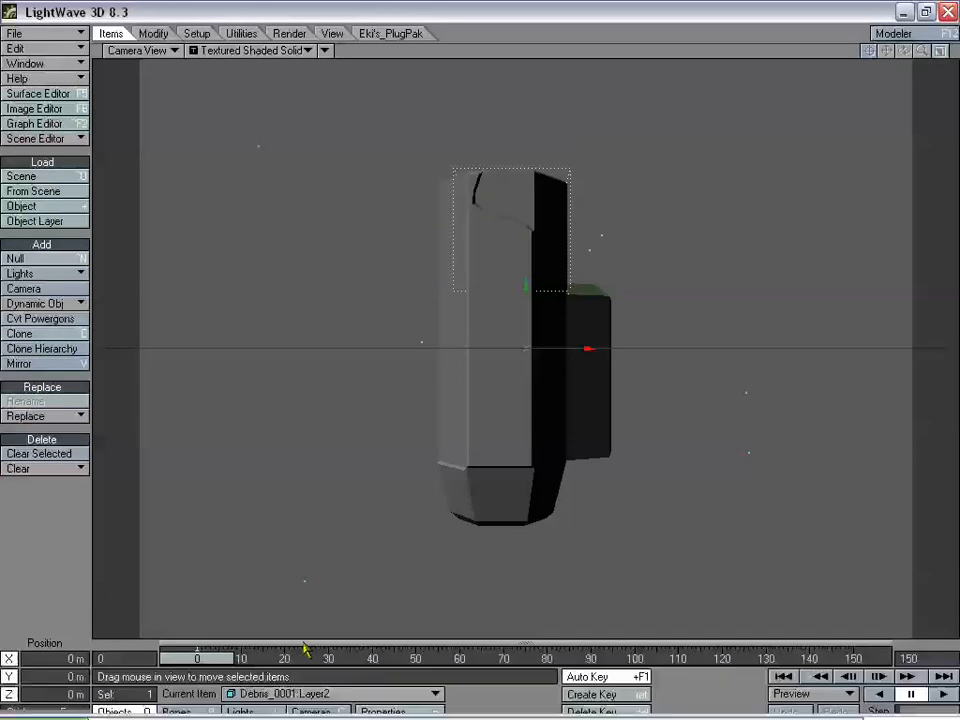
Step: Raise the grid size to 1 m and pull the camera well back from the debris
click(313, 711)
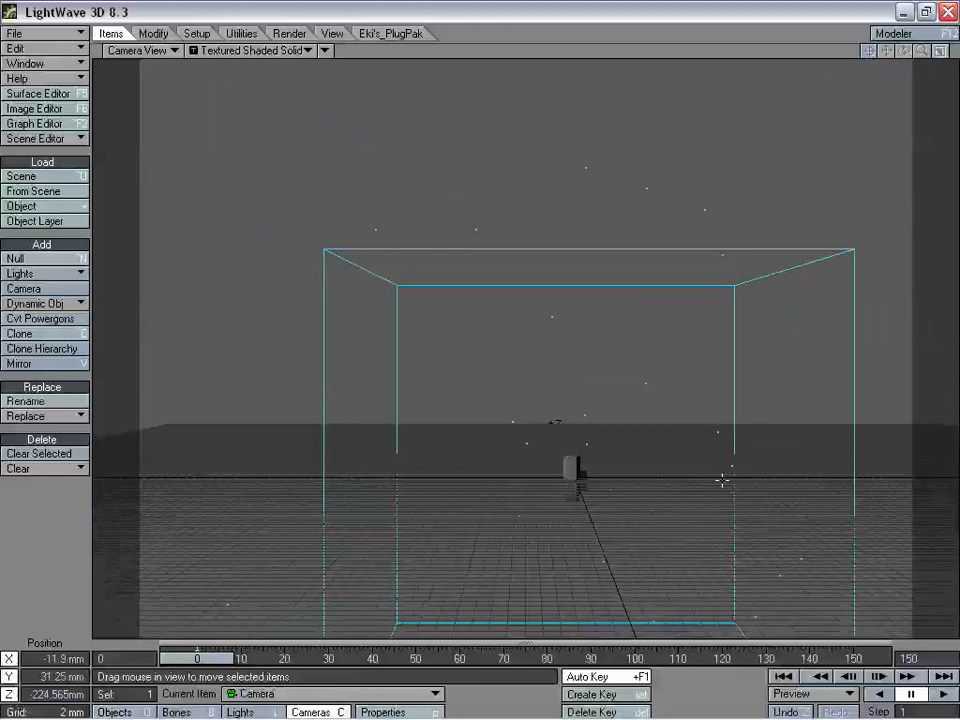
key(bracketright)
key(bracketright)
key(bracketright)
key(bracketright)
key(bracketright)
key(bracketright)
key(bracketright)
key(bracketright)
drag(609, 288, 608, 495)
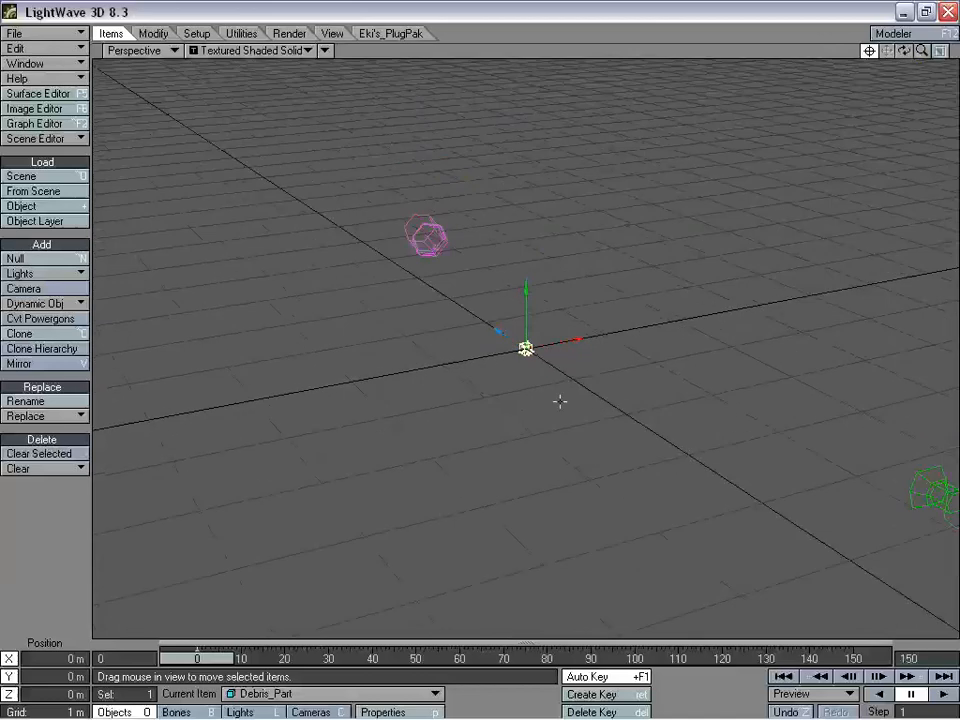
Step: Make one clone of the Debris_Part emitter and select Debris_Part (1) as the current item
drag(904, 51, 898, 110)
mouse_move(200, 658)
mouse_down()
mouse_move(800, 658)
mouse_move(200, 658)
mouse_up()
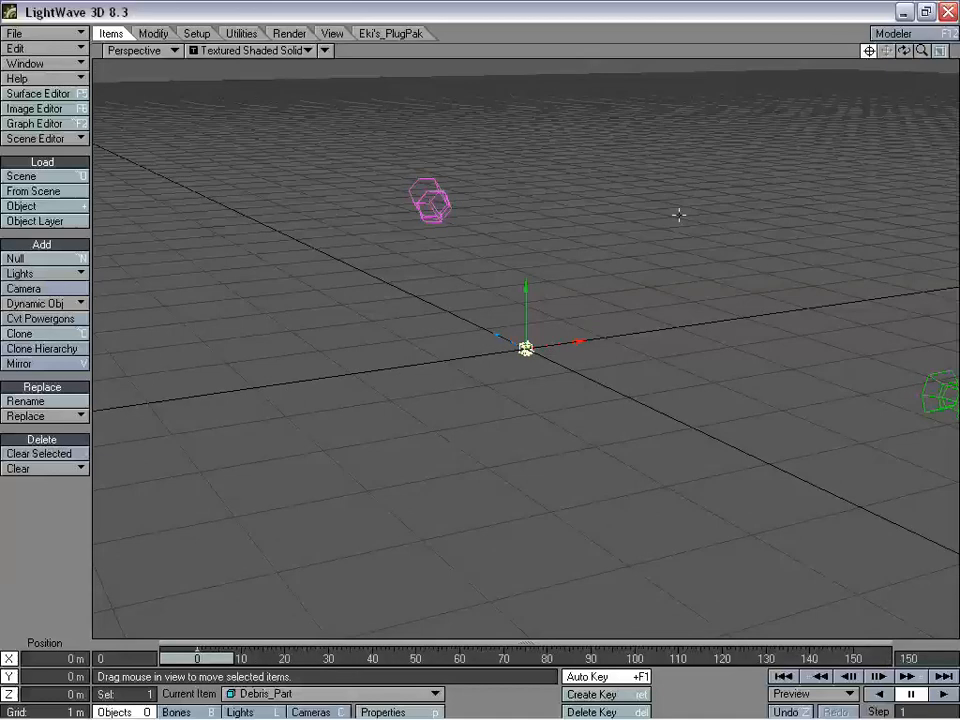
key(ctrl+c)
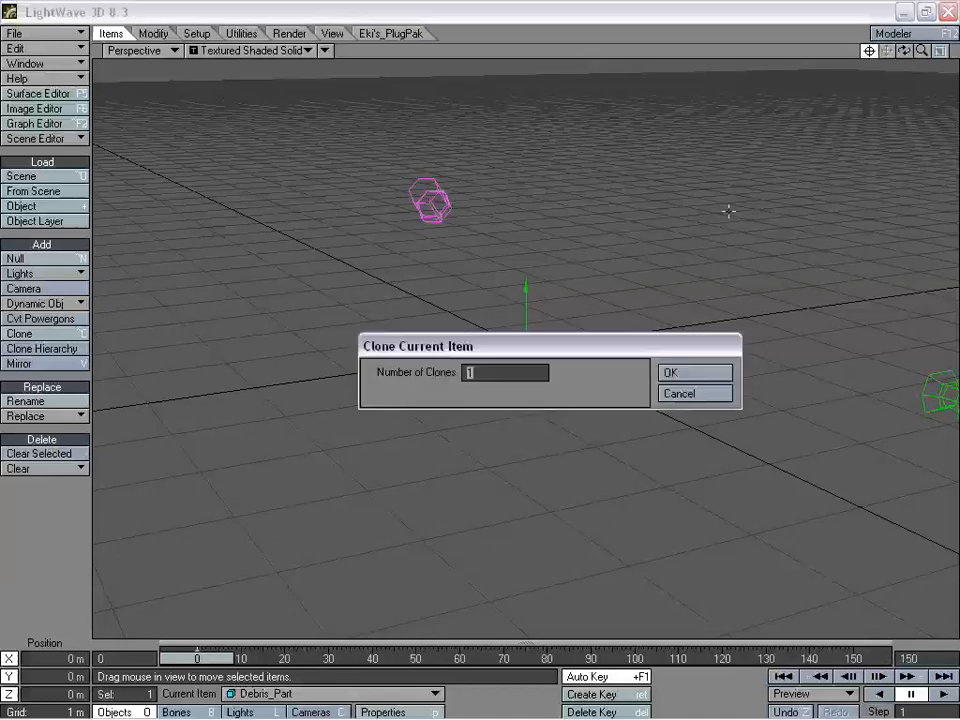
click(692, 373)
mouse_move(677, 409)
mouse_down()
mouse_move(550, 388)
mouse_move(453, 287)
mouse_up()
click(326, 692)
click(322, 648)
click(313, 693)
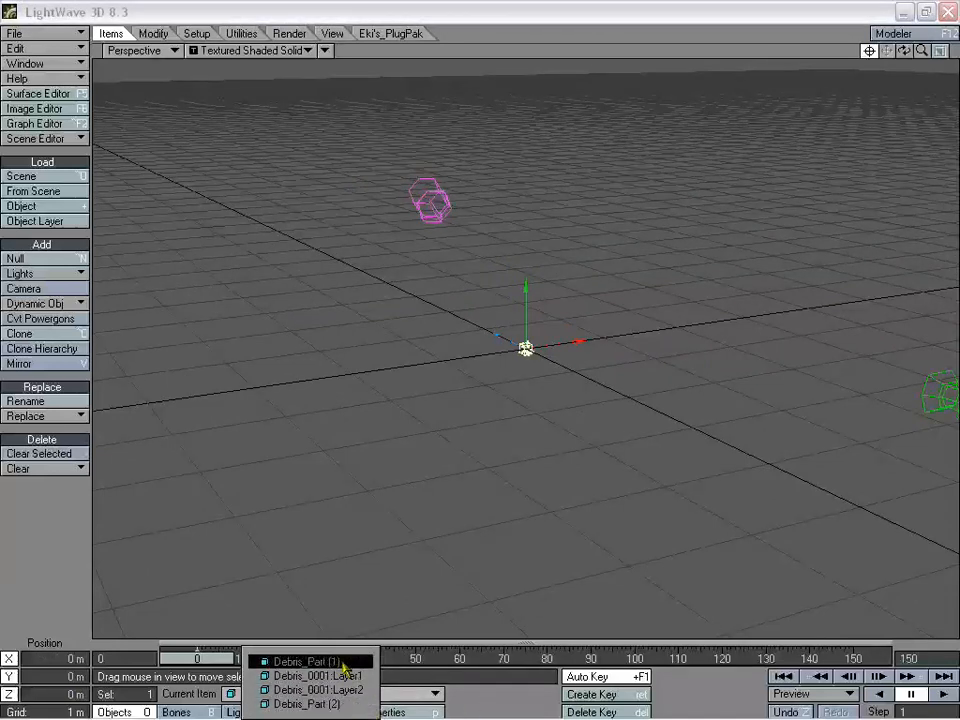
click(342, 662)
Step: Start FX Linker with Debris_Part (1) as the particles and Debris_0001:Layer1 as the replacement object
click(241, 33)
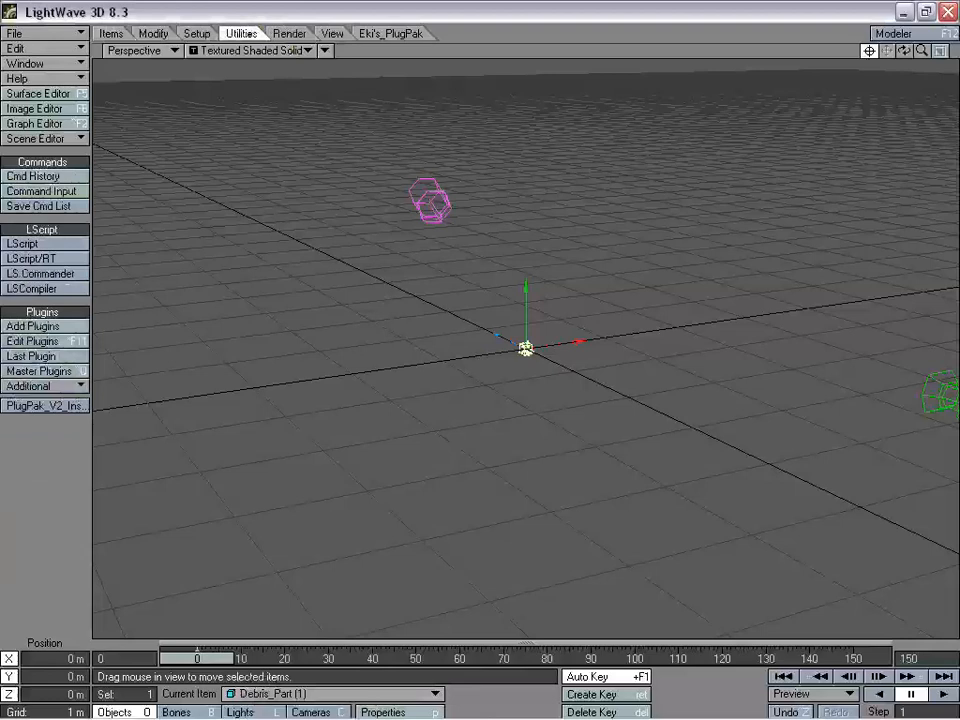
click(62, 393)
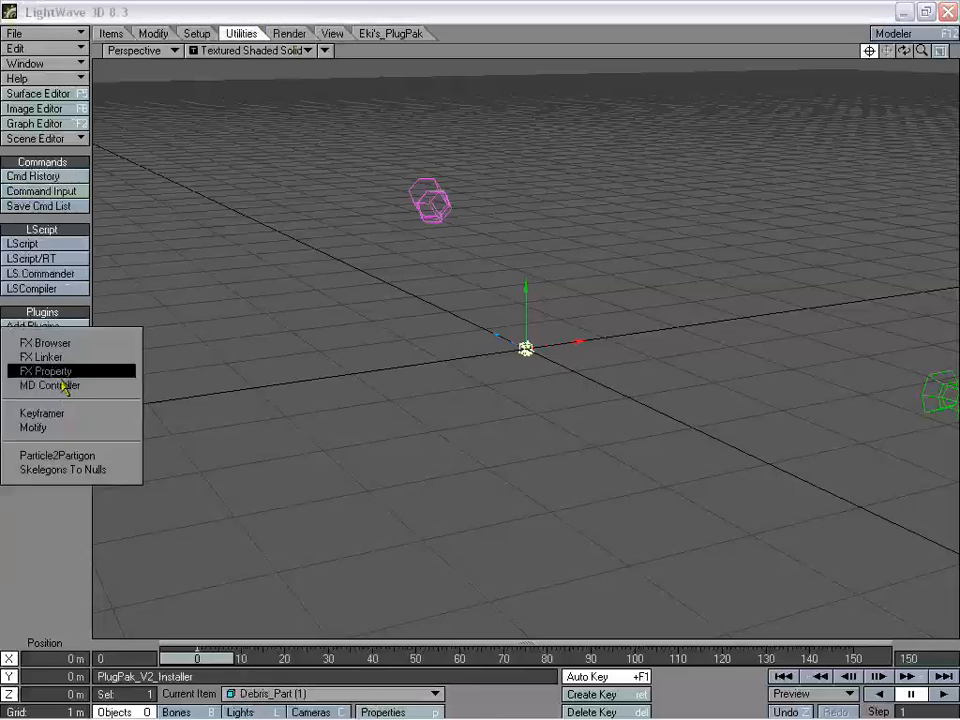
click(62, 360)
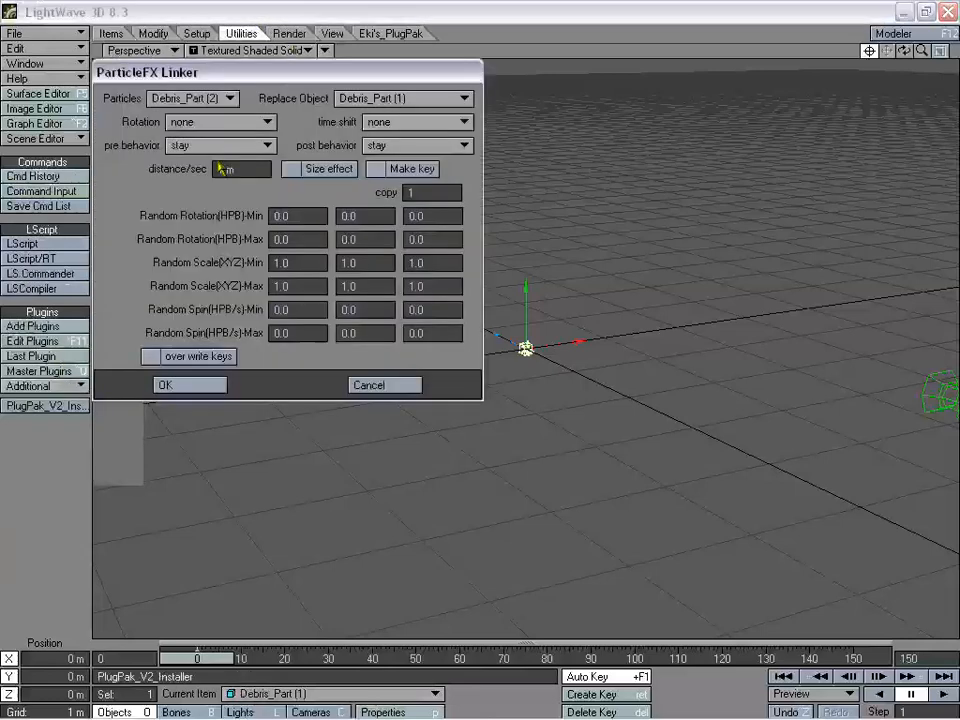
drag(152, 72, 159, 104)
click(150, 127)
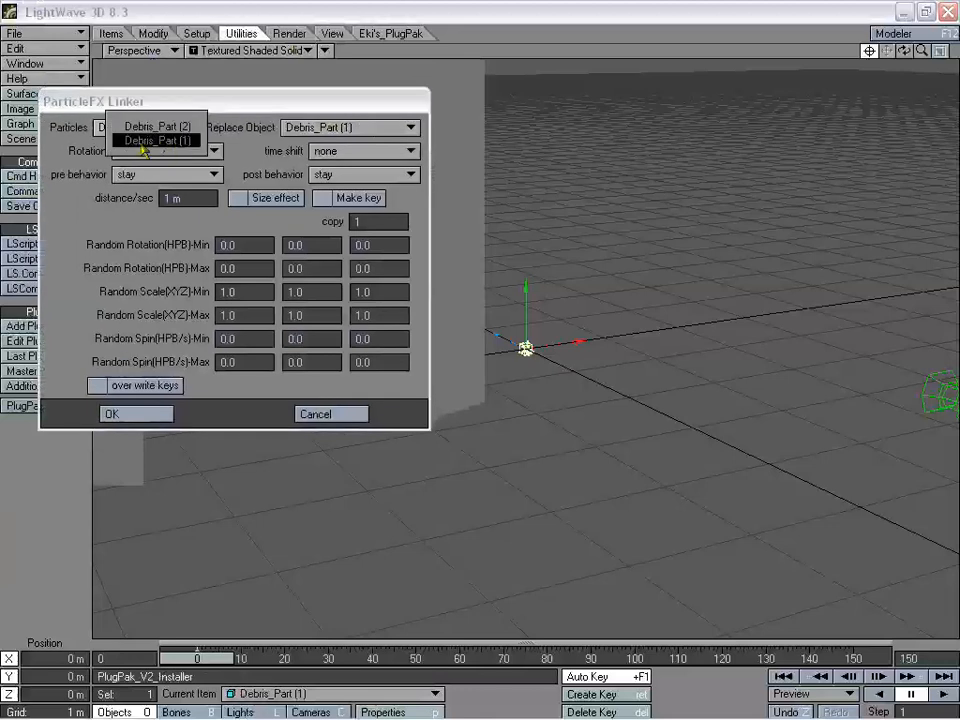
click(166, 143)
click(332, 127)
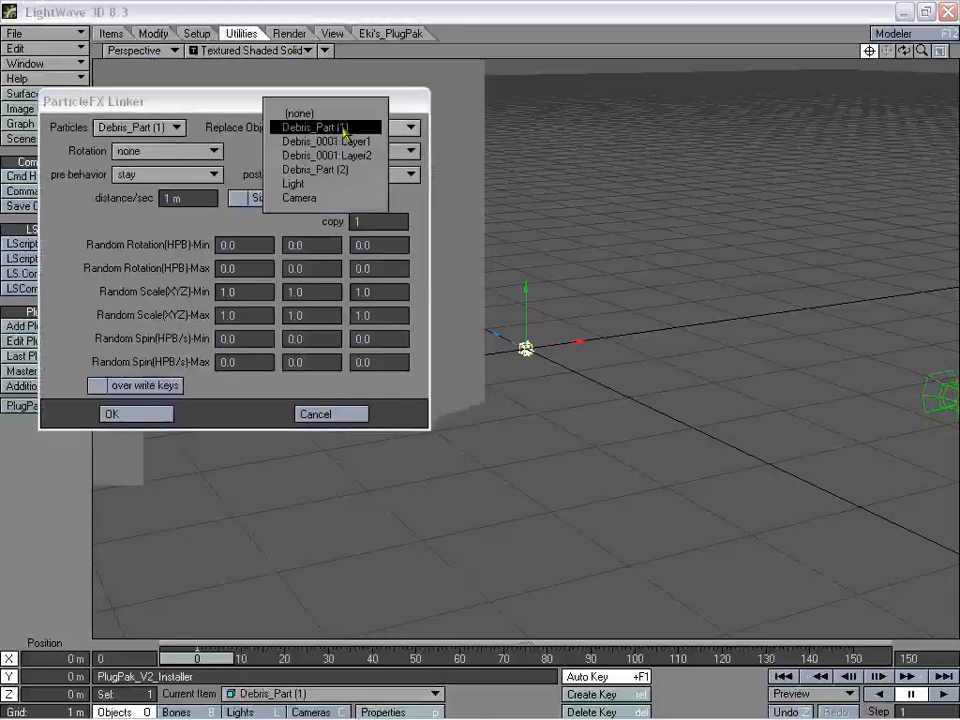
click(345, 141)
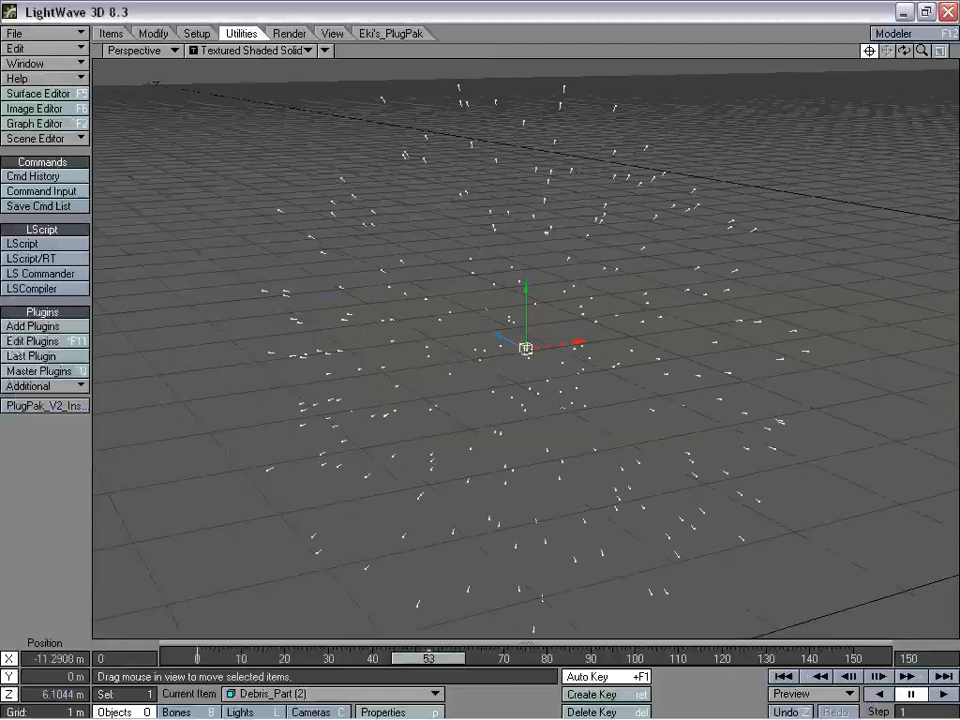
Step: Scale the Debris_0001 piece up about the origin in Modeler and return to Layout
drag(923, 51, 953, 51)
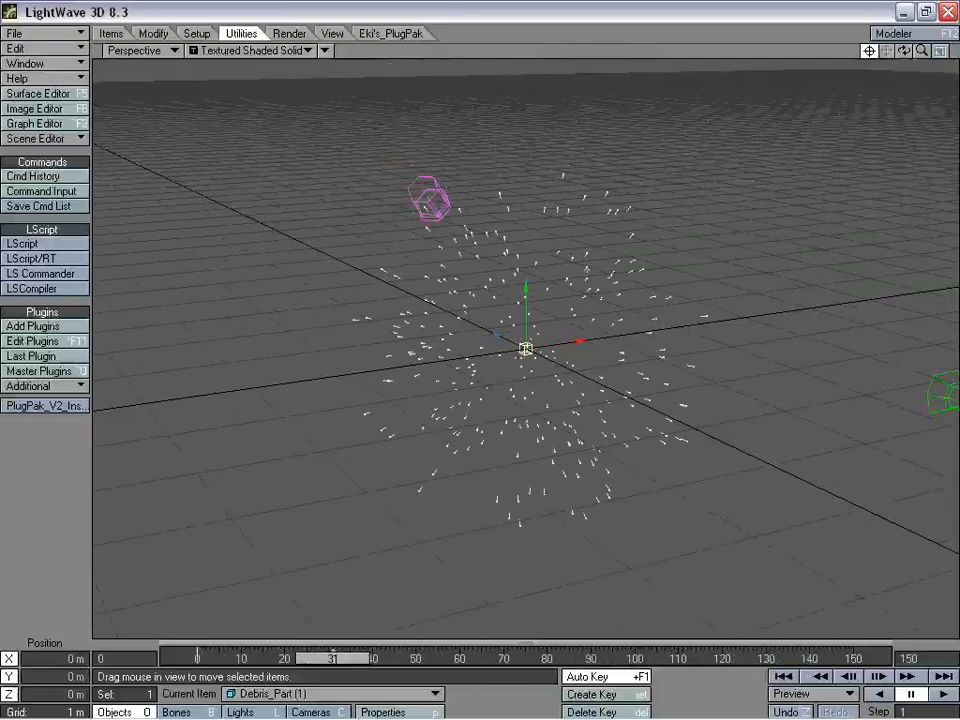
key(F12)
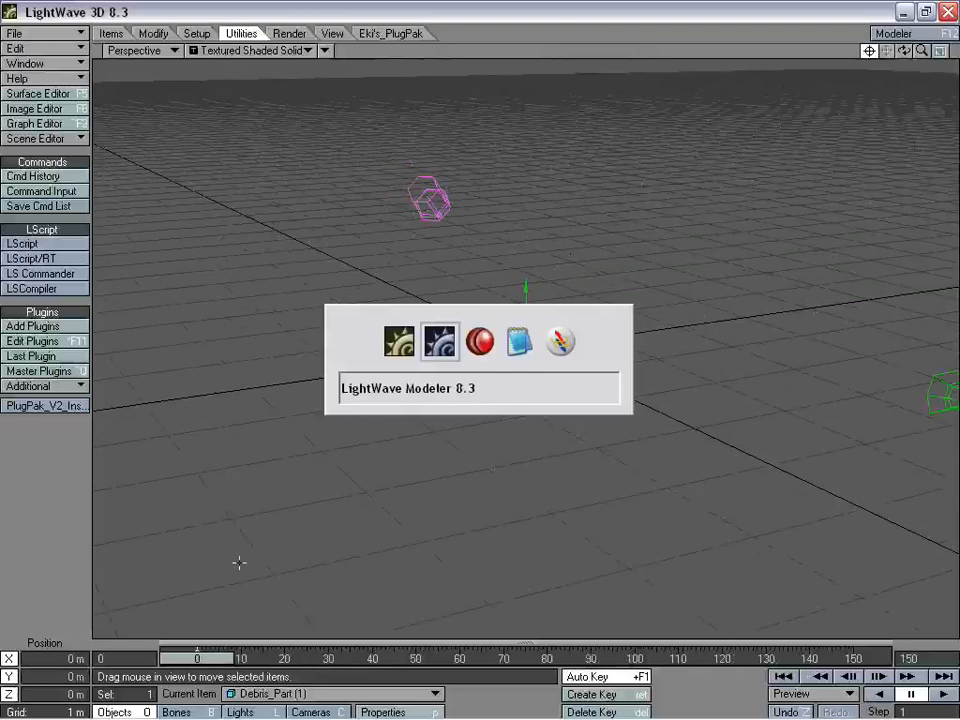
drag(454, 364, 355, 367)
drag(292, 527, 750, 527)
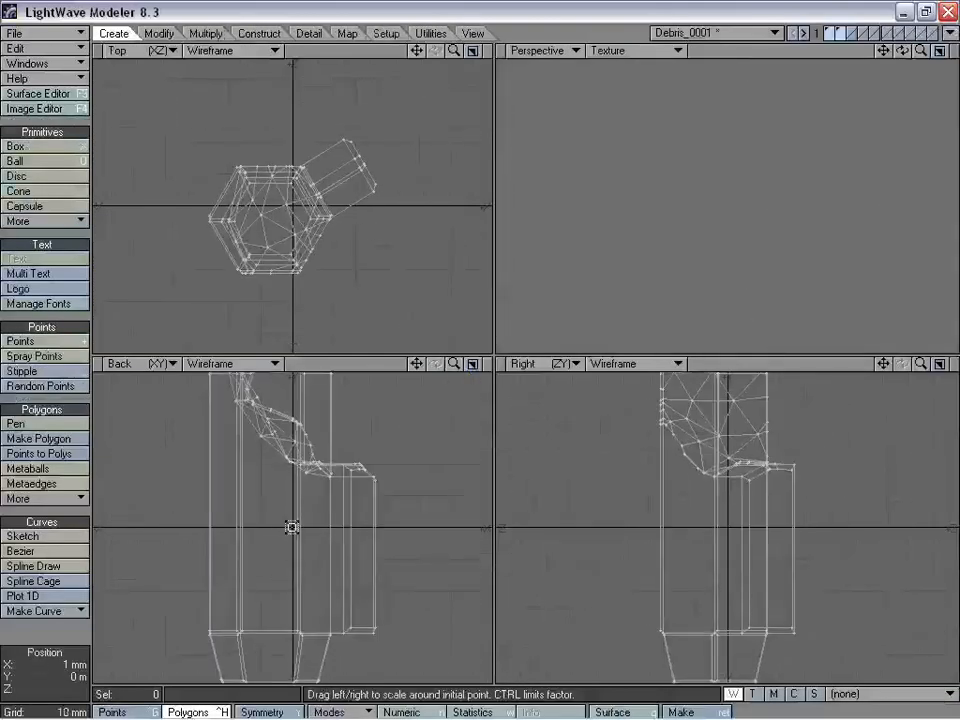
key(F12)
Step: Look through the scene's list of linked debris items and scrub the timeline to preview the explosion
click(360, 694)
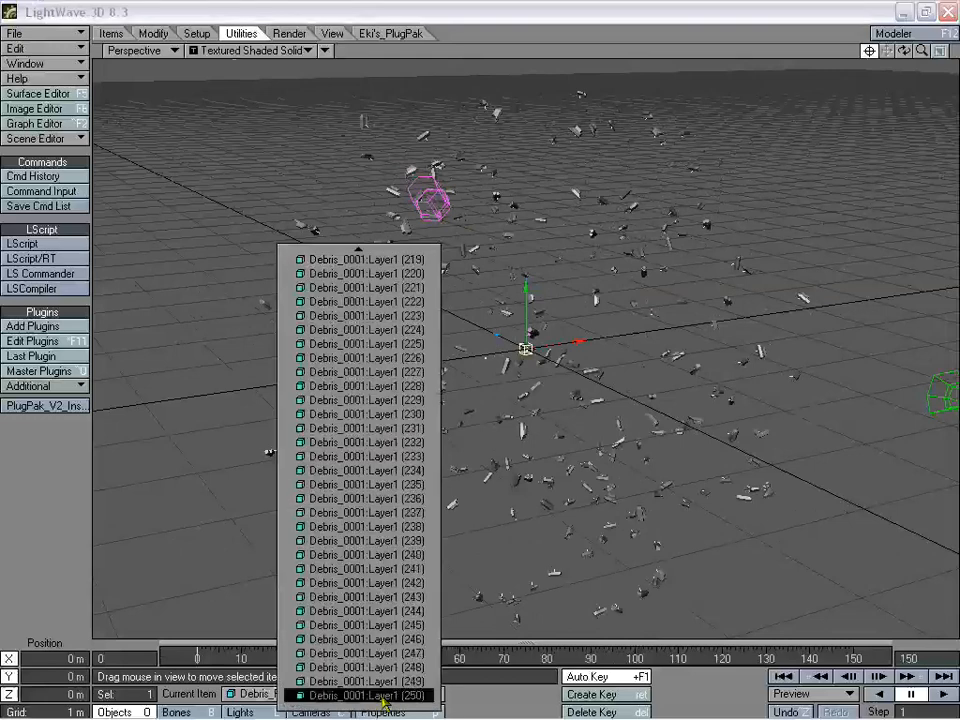
mouse_move(384, 249)
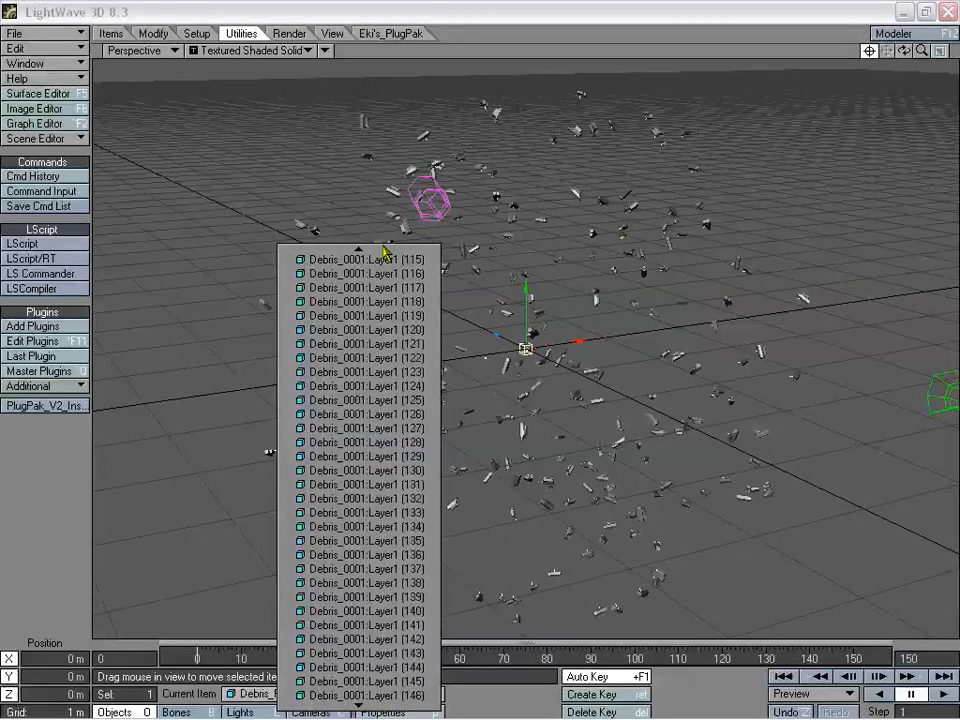
click(384, 238)
drag(403, 658, 479, 662)
mouse_move(905, 52)
mouse_down()
mouse_move(870, 30)
mouse_move(908, 60)
mouse_move(898, 48)
mouse_up()
Step: Set the Debris_Part (2) emitter's particle limit to 500 and birth rate to 2000
click(153, 33)
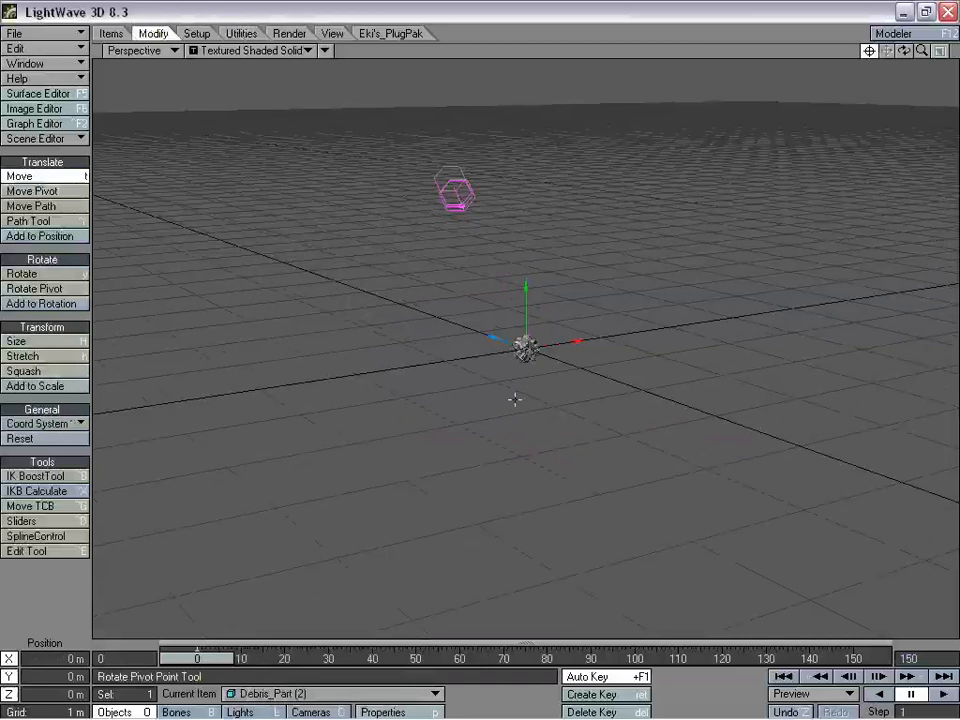
key(p)
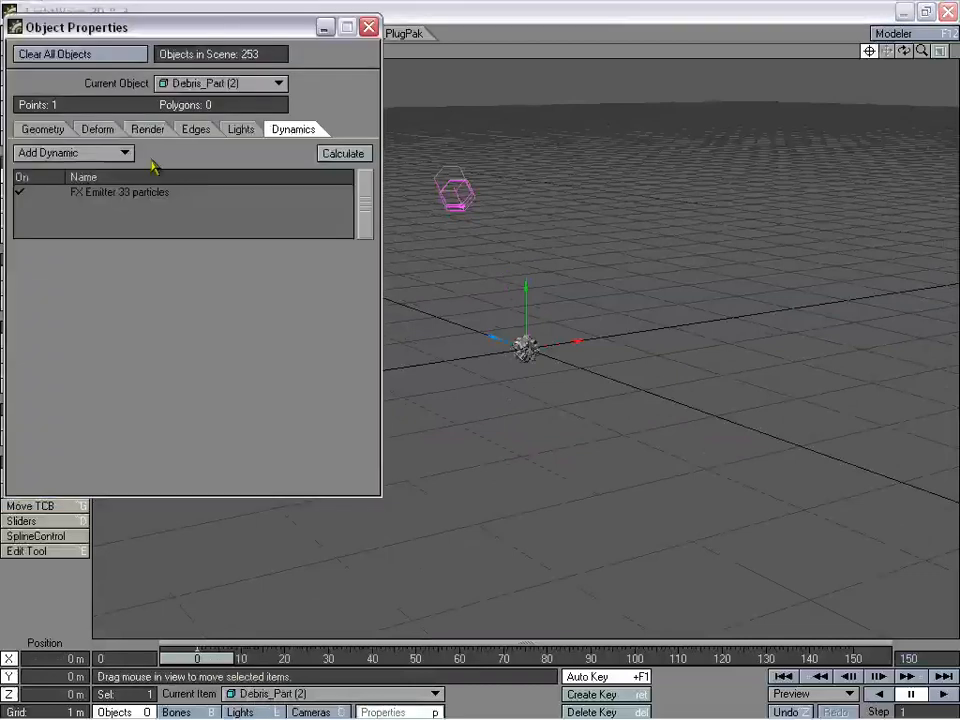
double_click(129, 195)
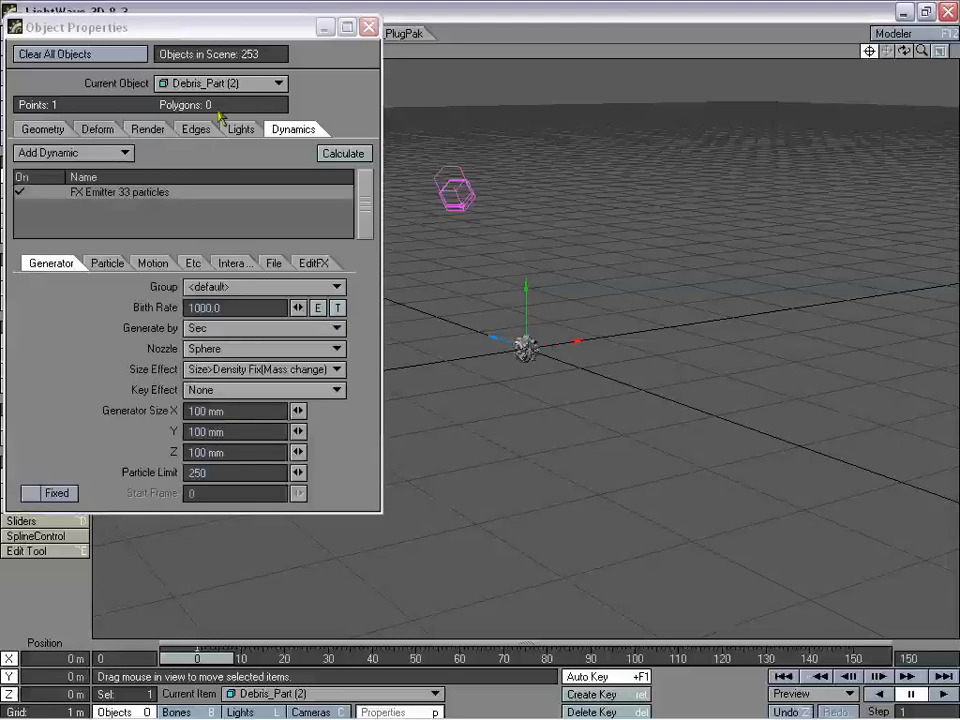
mouse_move(171, 33)
mouse_down()
mouse_move(176, 75)
mouse_move(170, 44)
mouse_up()
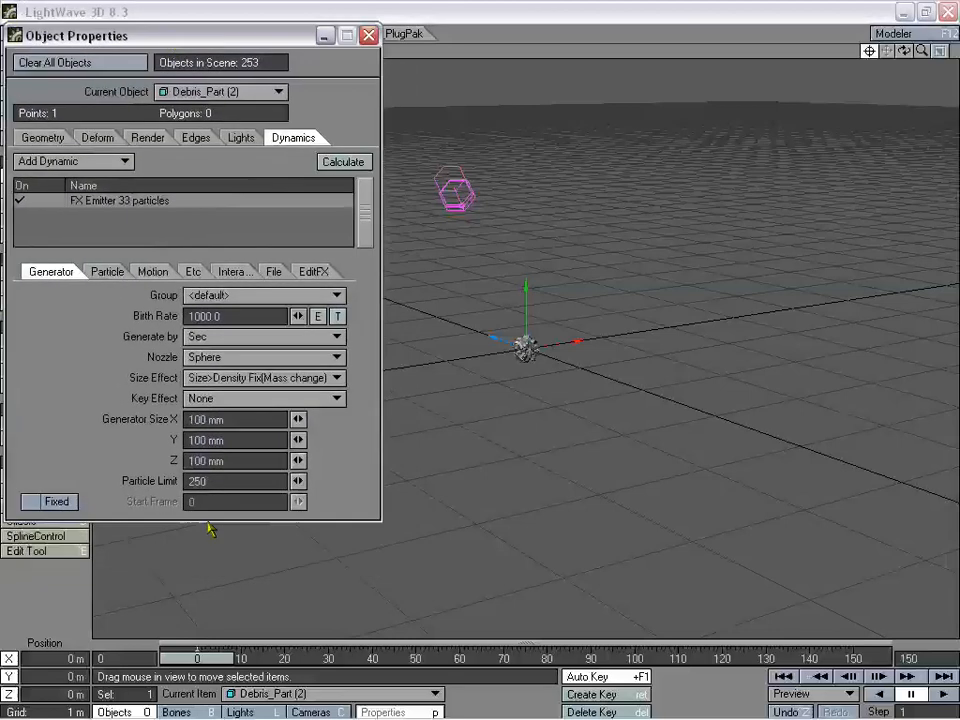
click(232, 481)
text(500)
click(261, 316)
text(2000)
key(Return)
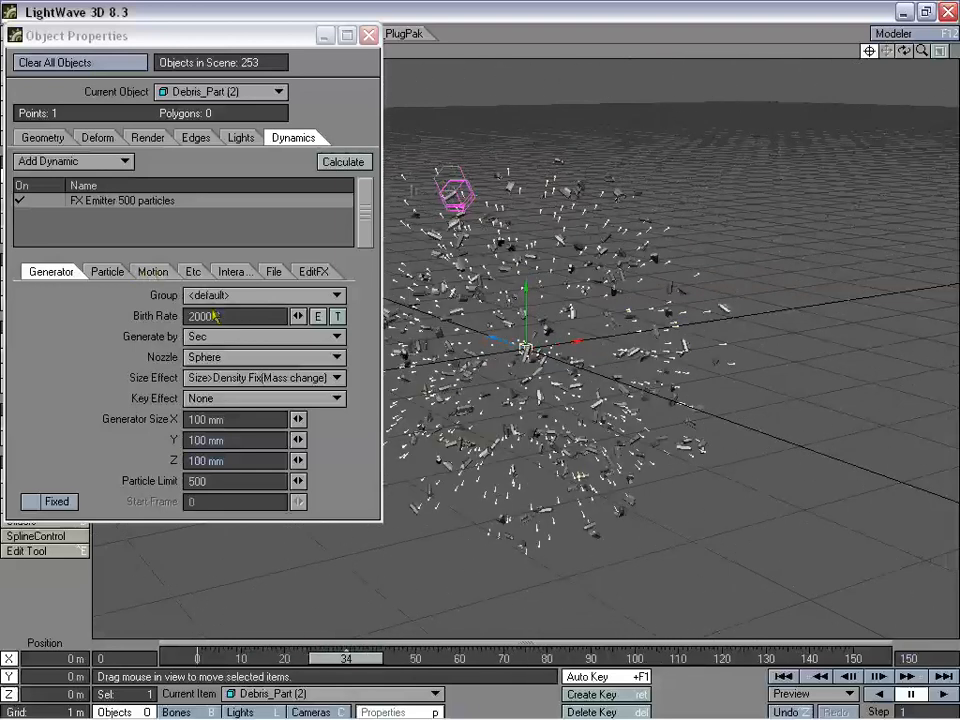
click(152, 271)
key(p)
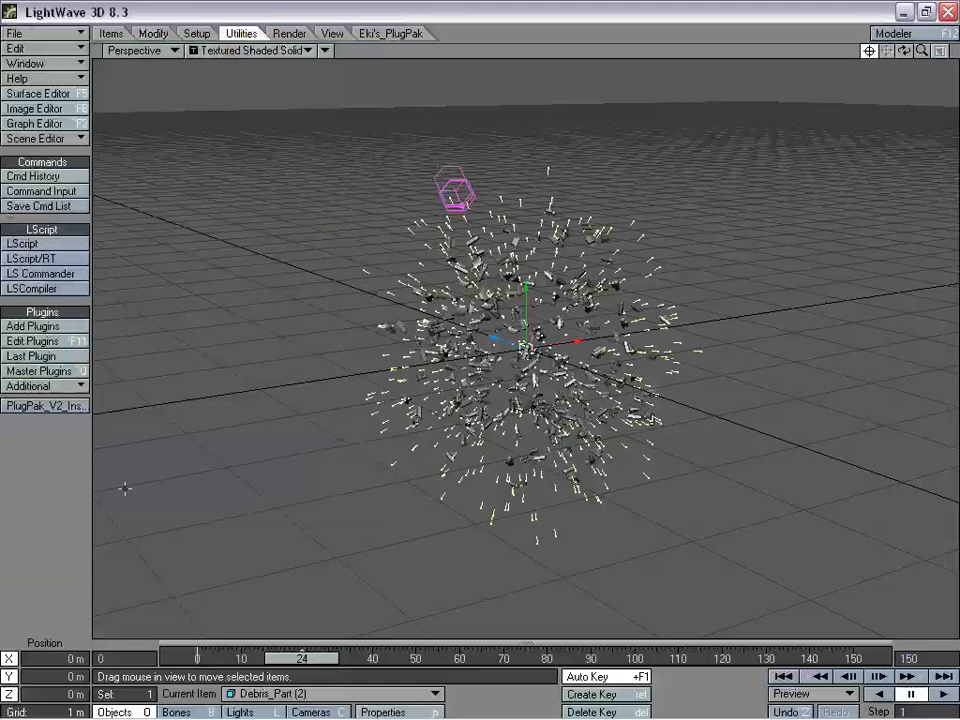
Step: Start FX Linker with Debris_Part (2) as the particles and Debris_0001:Layer2 as the replacement object
click(44, 388)
click(44, 386)
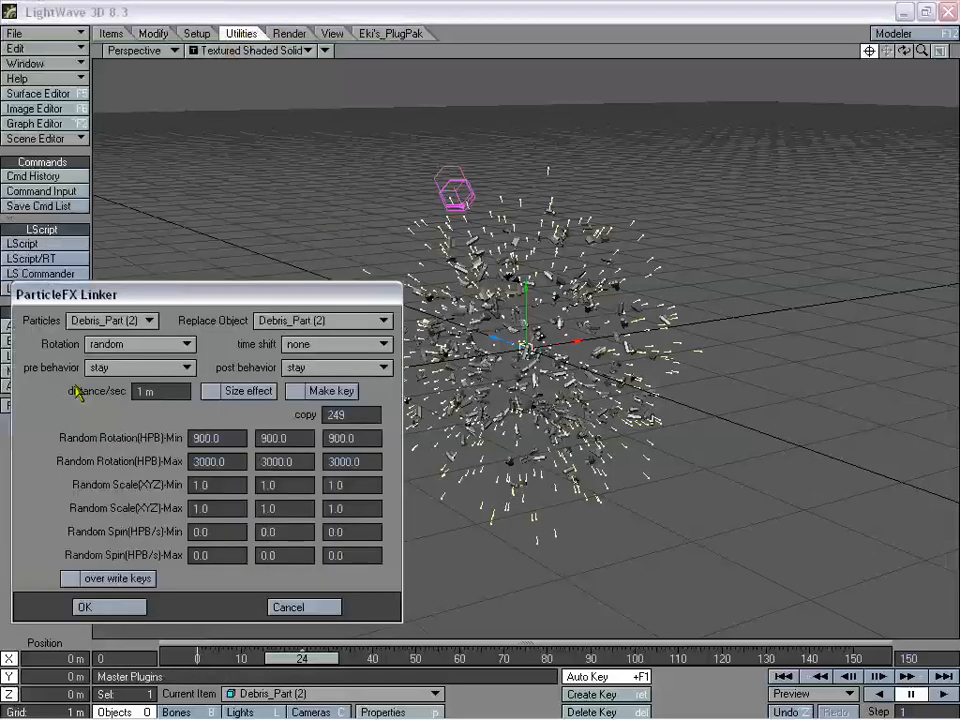
click(102, 257)
click(118, 254)
click(315, 254)
click(300, 270)
drag(262, 234, 264, 206)
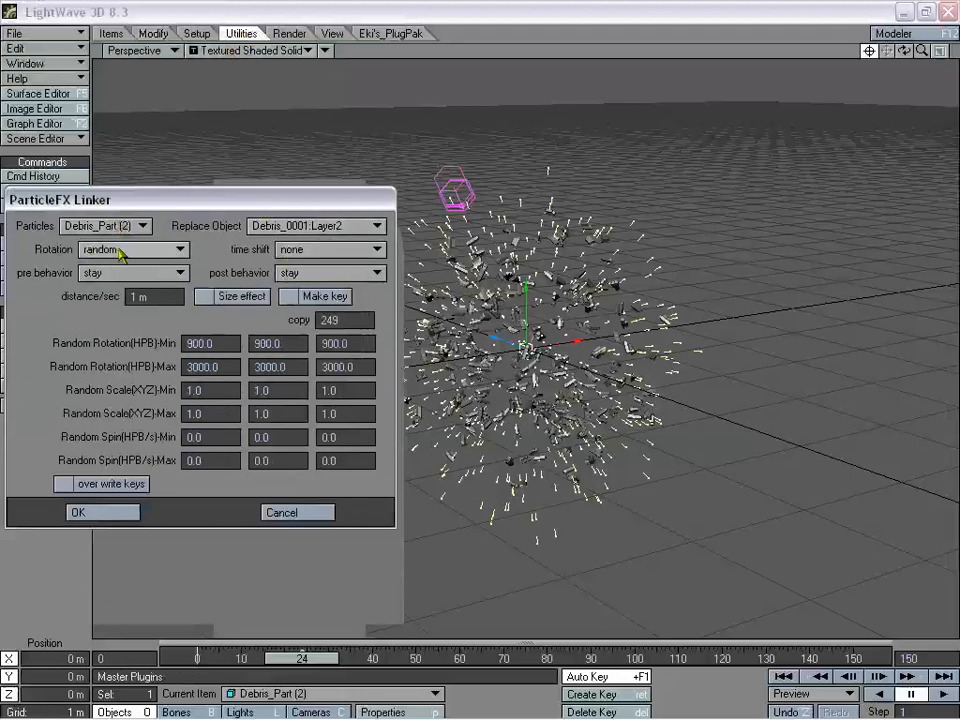
Step: Set the copy count to 499 and the maximum random rotation to 12000 for heading, pitch and bank
drag(348, 319, 318, 320)
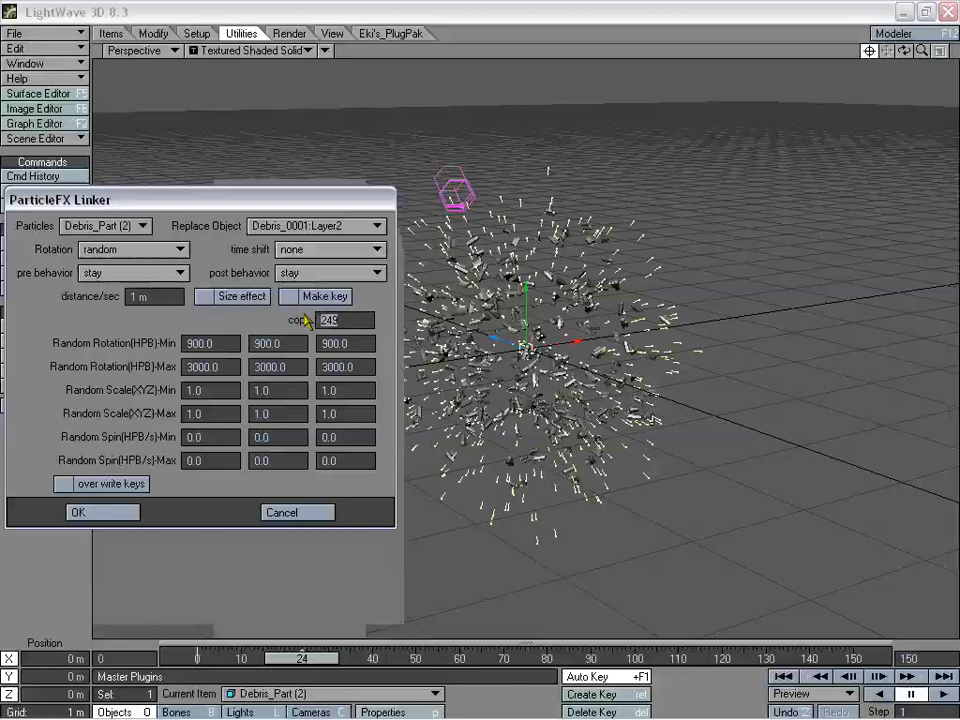
text(4)
drag(231, 367, 110, 374)
text(12000)
key(Tab)
text(12000)
drag(360, 367, 299, 369)
text(12000)
Step: Set the minimum random rotation to 3000 for heading, pitch and bank, and run the linker
drag(225, 343, 113, 343)
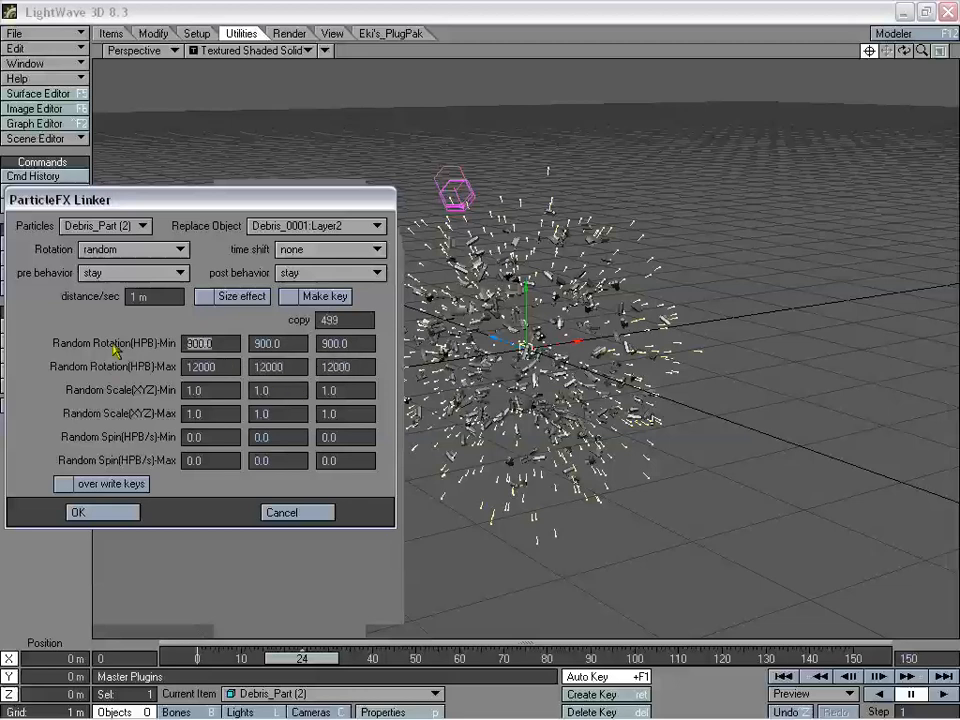
text(3000)
key(Tab)
text(3000)
key(Tab)
text(3000)
click(115, 512)
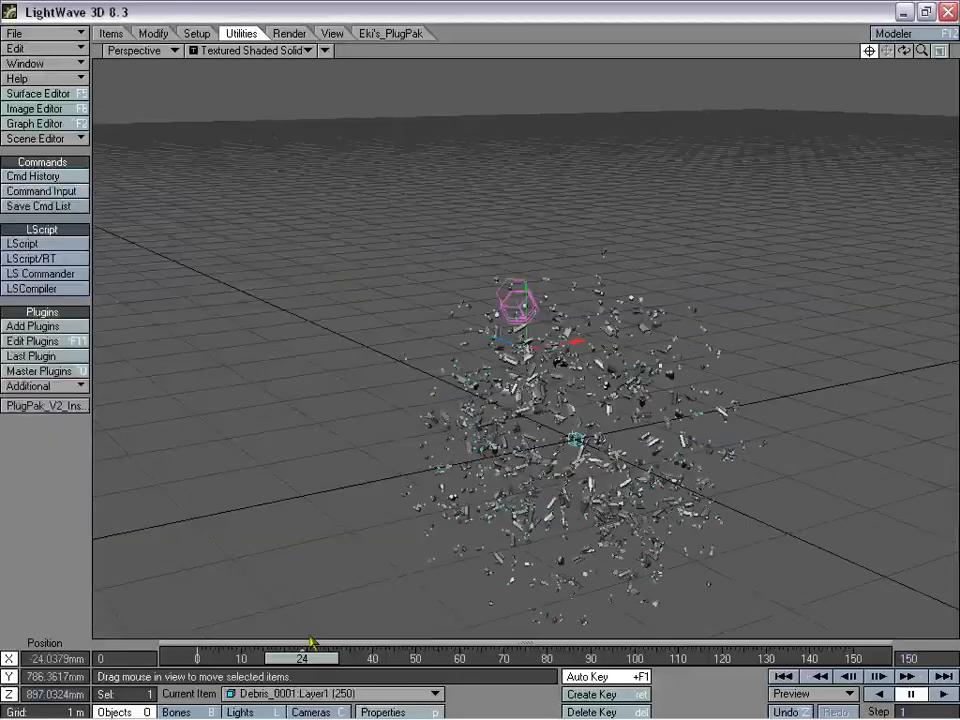
Step: Scrub through the debris explosion, return to frame 0 and view the scene through the camera
drag(310, 658, 783, 658)
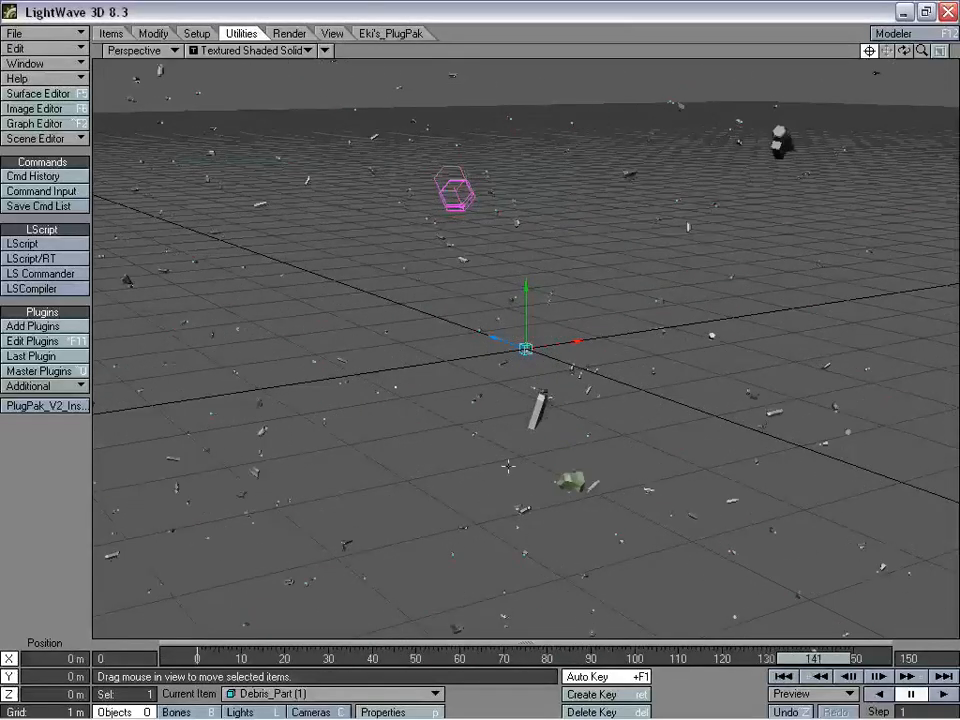
drag(812, 658, 197, 658)
click(140, 50)
click(161, 84)
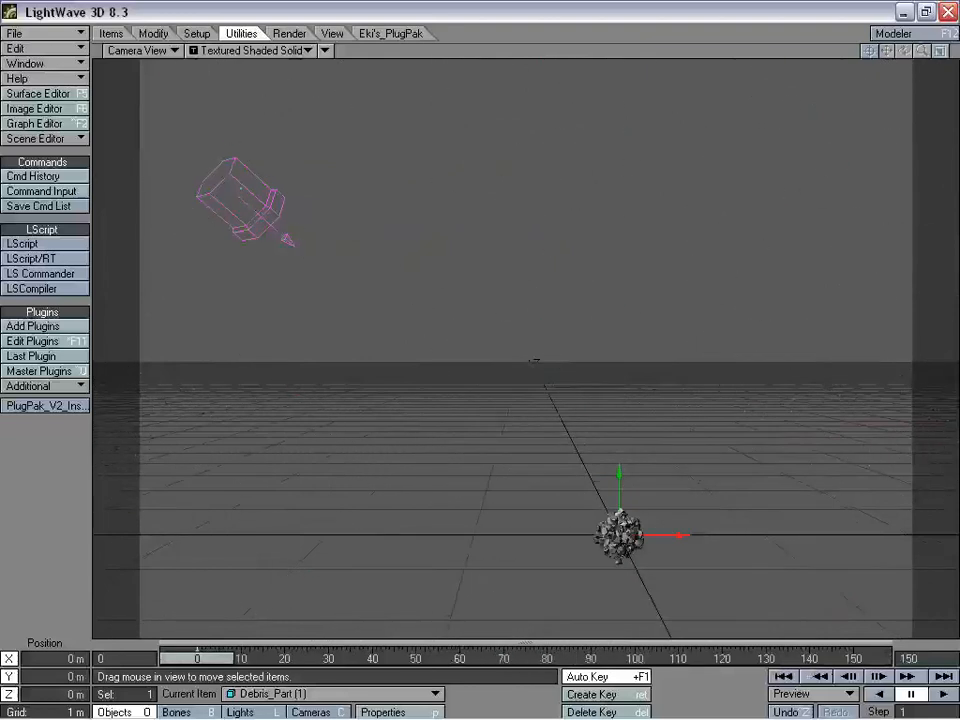
Step: Move and rotate the camera to about X -3.3 m, Y 3.7 m, Z -9.3 m, looking down at the debris cluster
key(shift+c)
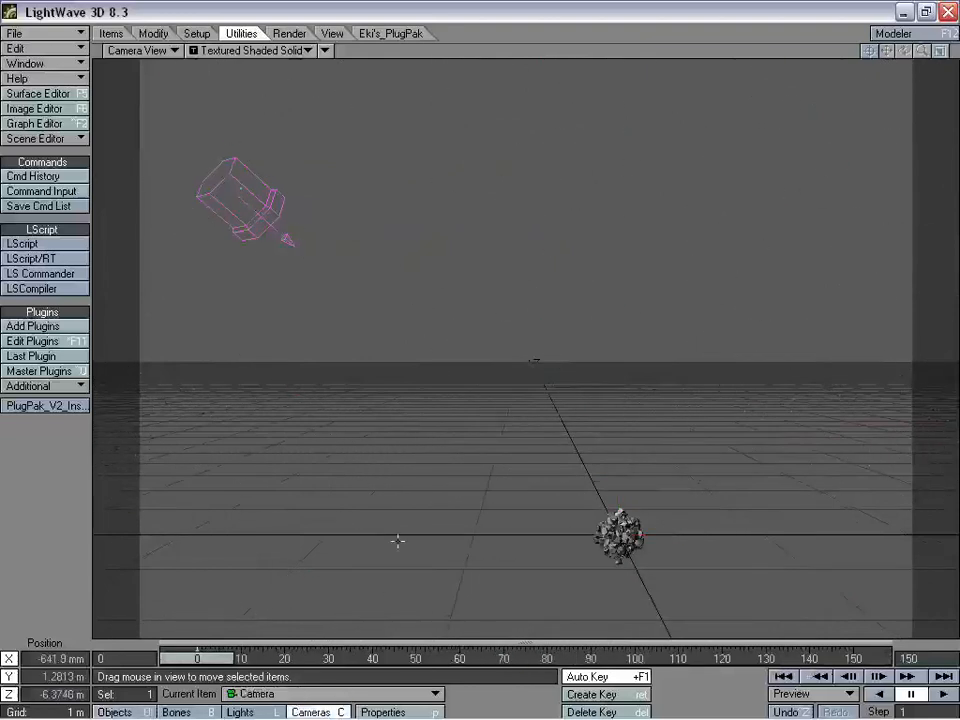
drag(584, 250, 534, 407)
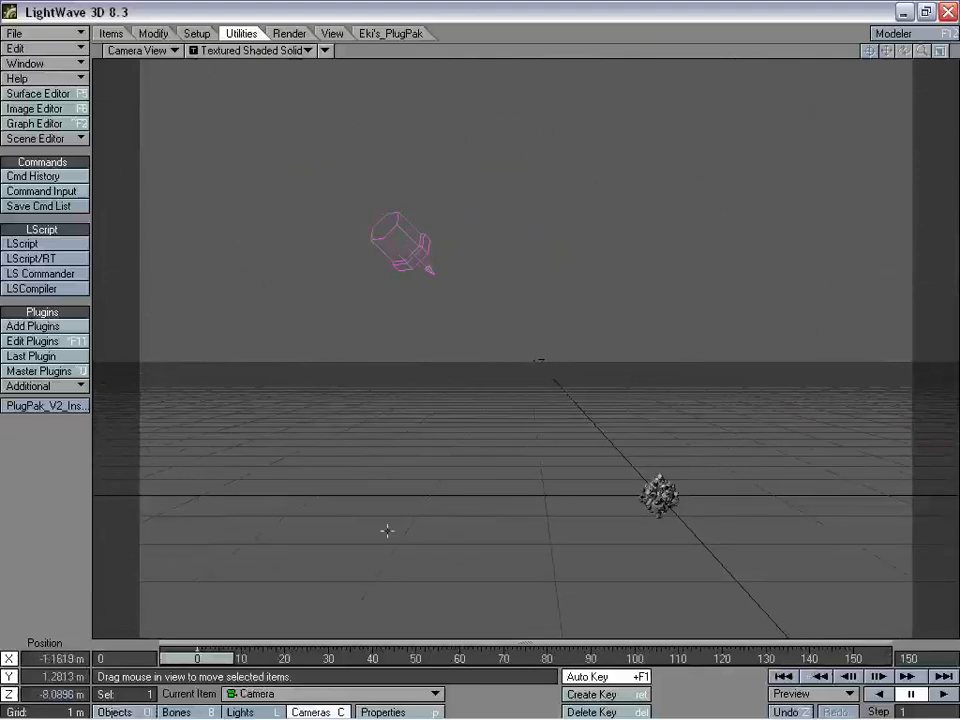
key(y)
drag(443, 397, 480, 390)
key(t)
drag(534, 358, 480, 330)
drag(548, 422, 545, 432)
right_drag(545, 432, 544, 330)
key(y)
drag(544, 330, 564, 390)
key(t)
drag(564, 390, 540, 465)
right_drag(540, 465, 540, 422)
drag(540, 422, 552, 325)
right_drag(524, 330, 524, 344)
drag(524, 344, 515, 345)
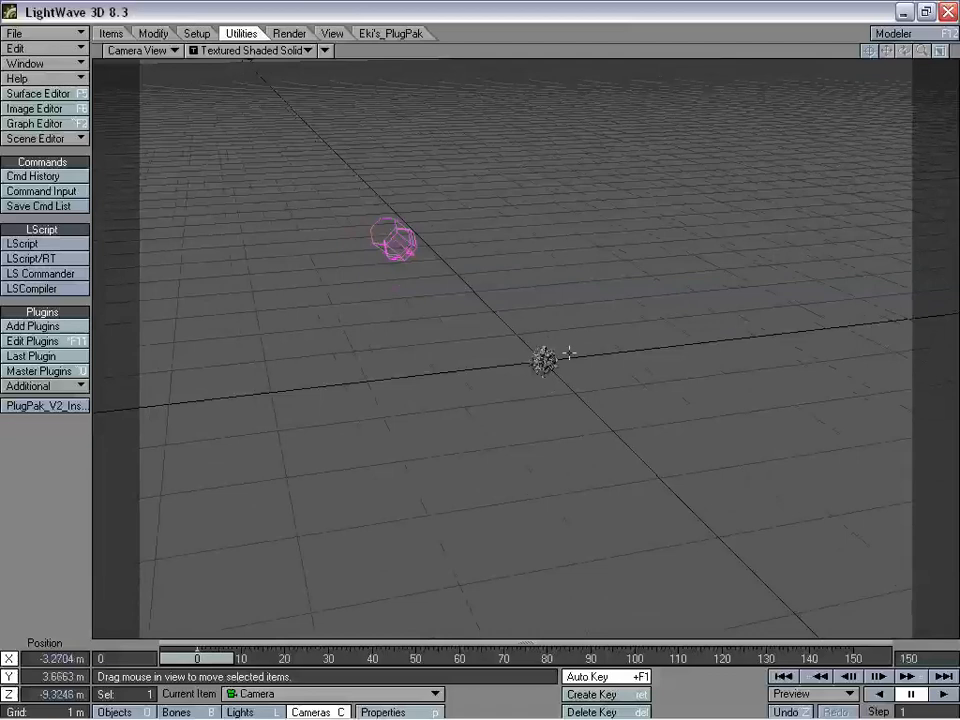
Step: Switch to the perspective view, select the debris part object and inspect the debris cluster up close
click(138, 50)
click(155, 120)
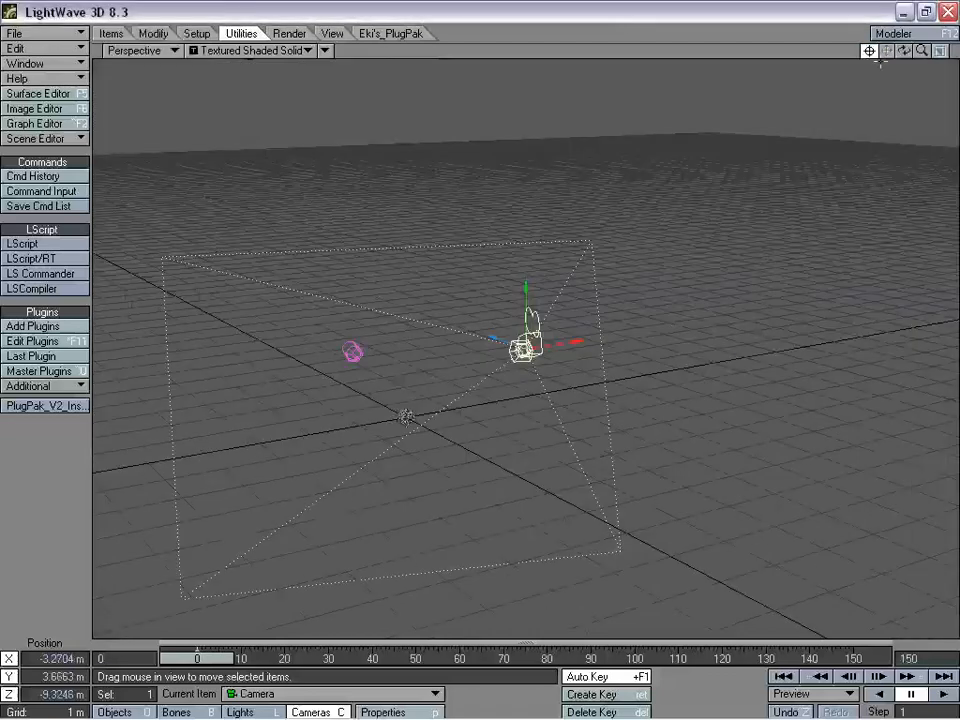
key(shift+o)
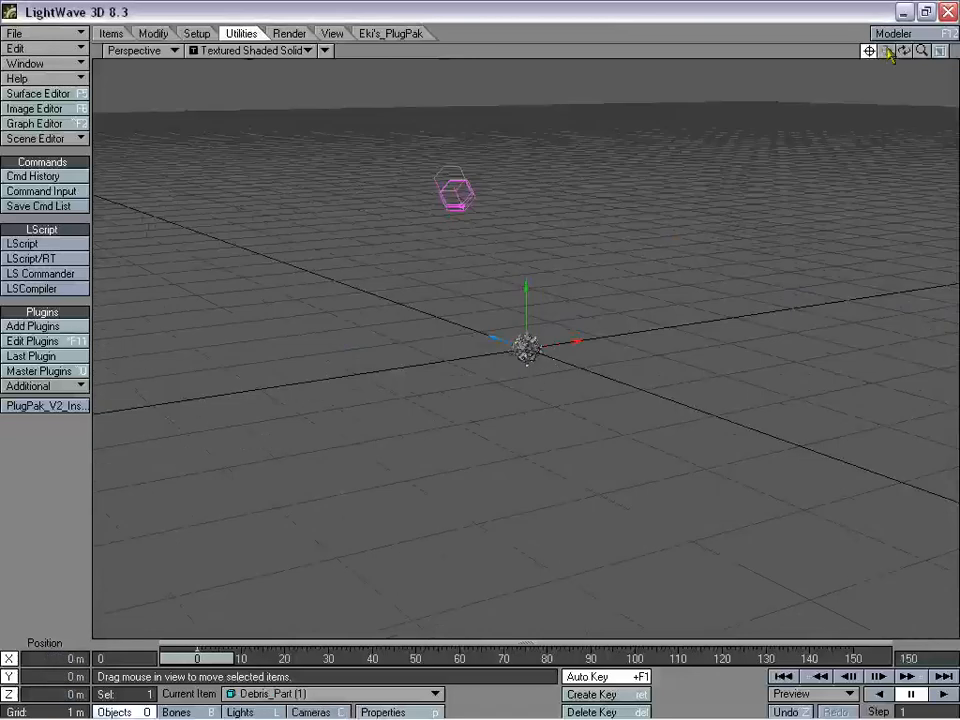
drag(922, 50, 899, 58)
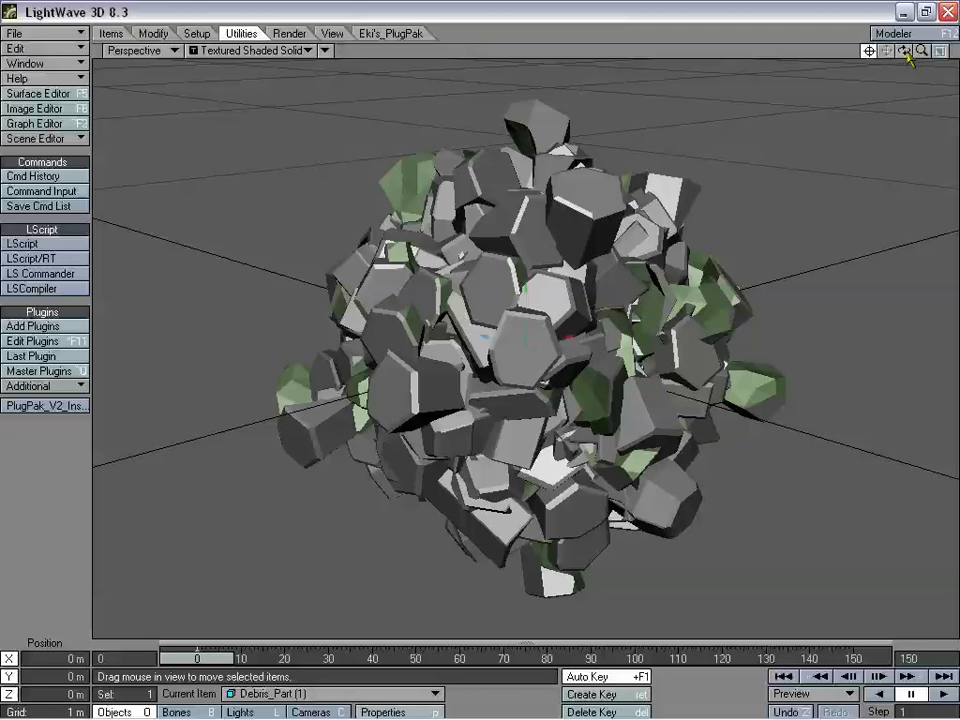
drag(922, 51, 876, 53)
Step: Return to the camera view and scrub the debris explosion to frame 81
click(140, 50)
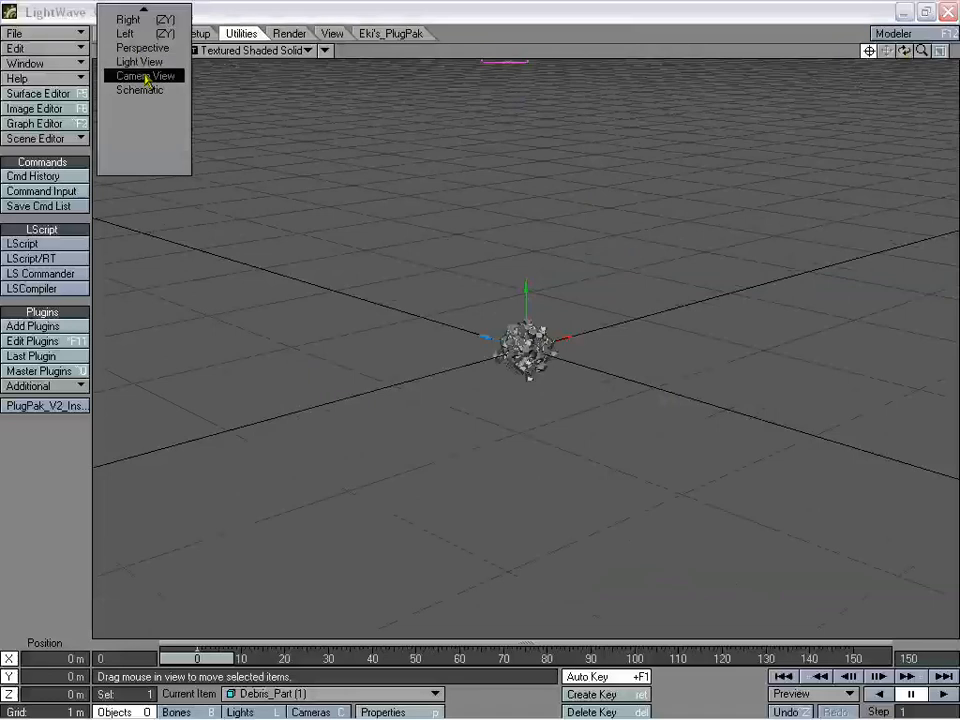
click(146, 72)
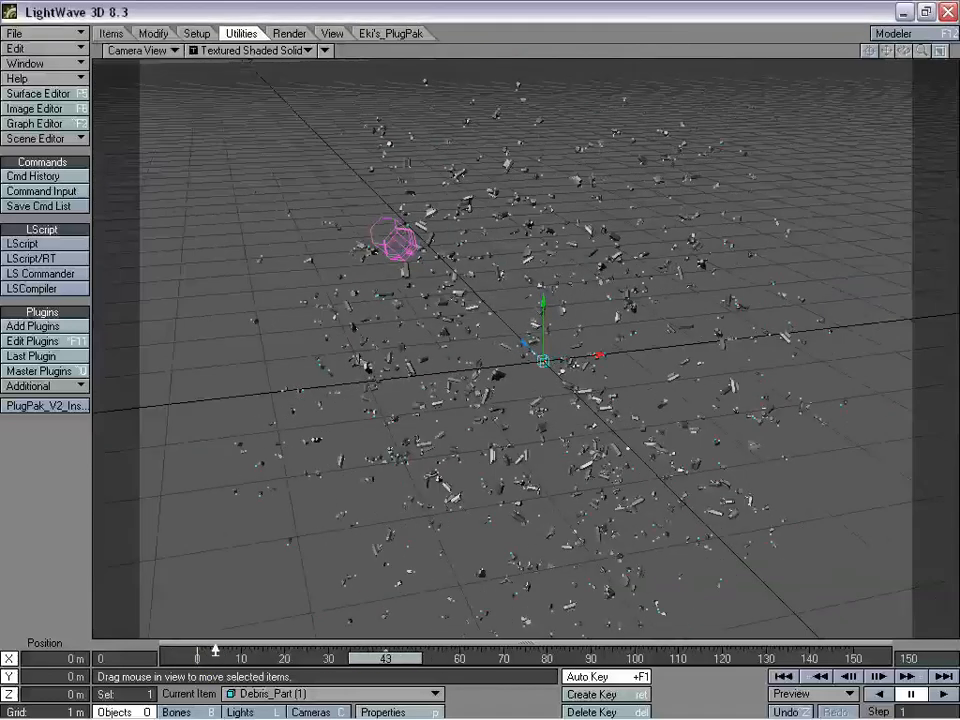
drag(385, 659, 437, 659)
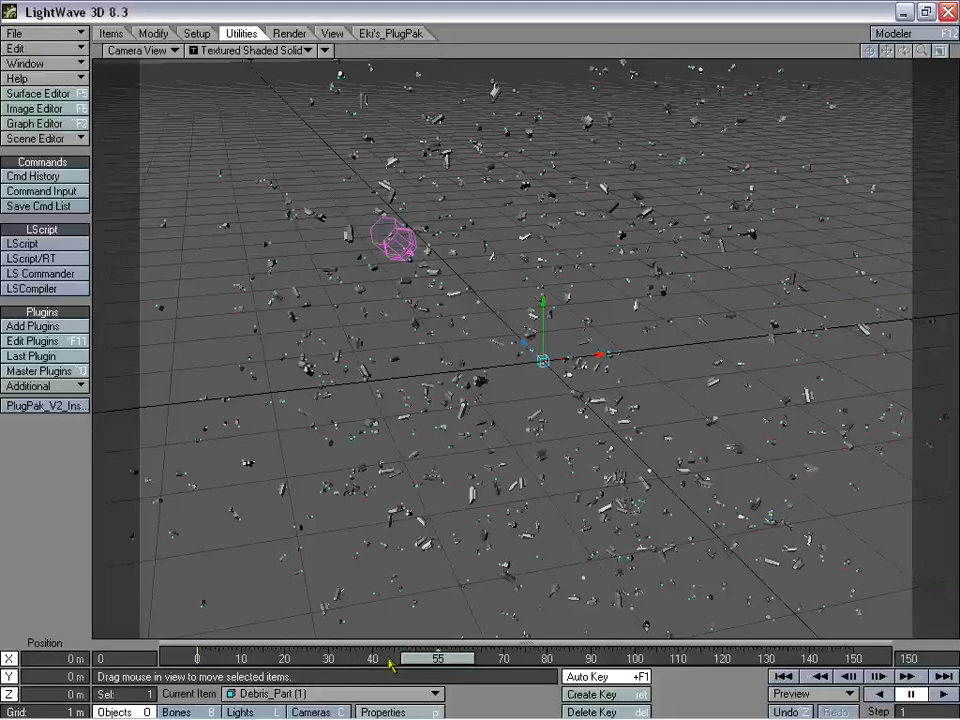
drag(437, 659, 549, 659)
Step: In the camera's properties, set antialiasing to PLD 5-Pass, motion blur to Normal and blur length to 35%
click(305, 712)
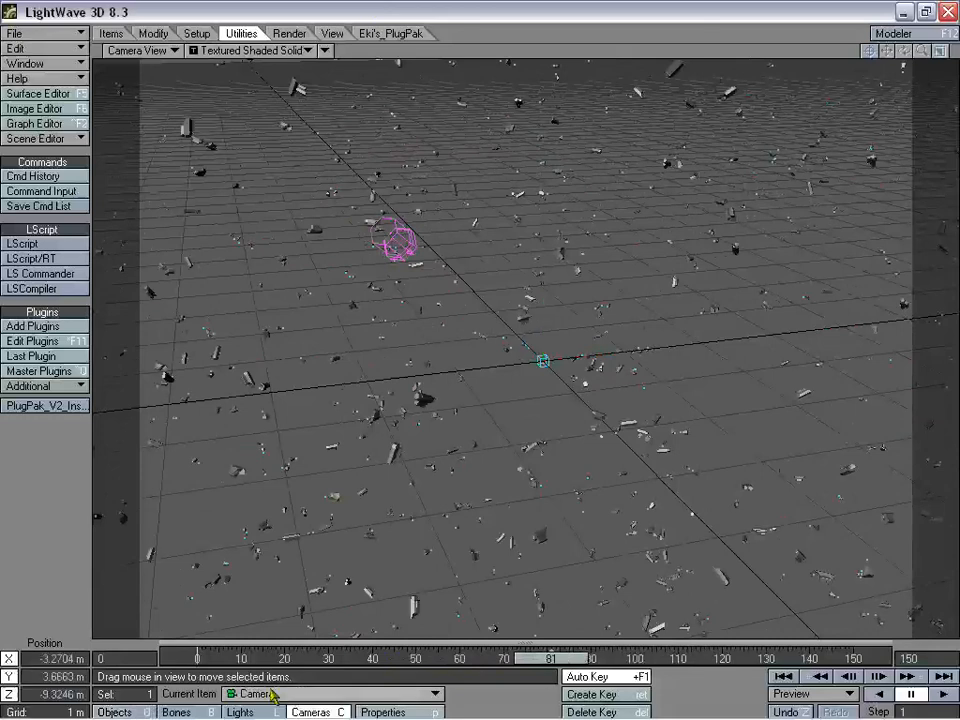
click(384, 712)
drag(117, 37, 189, 113)
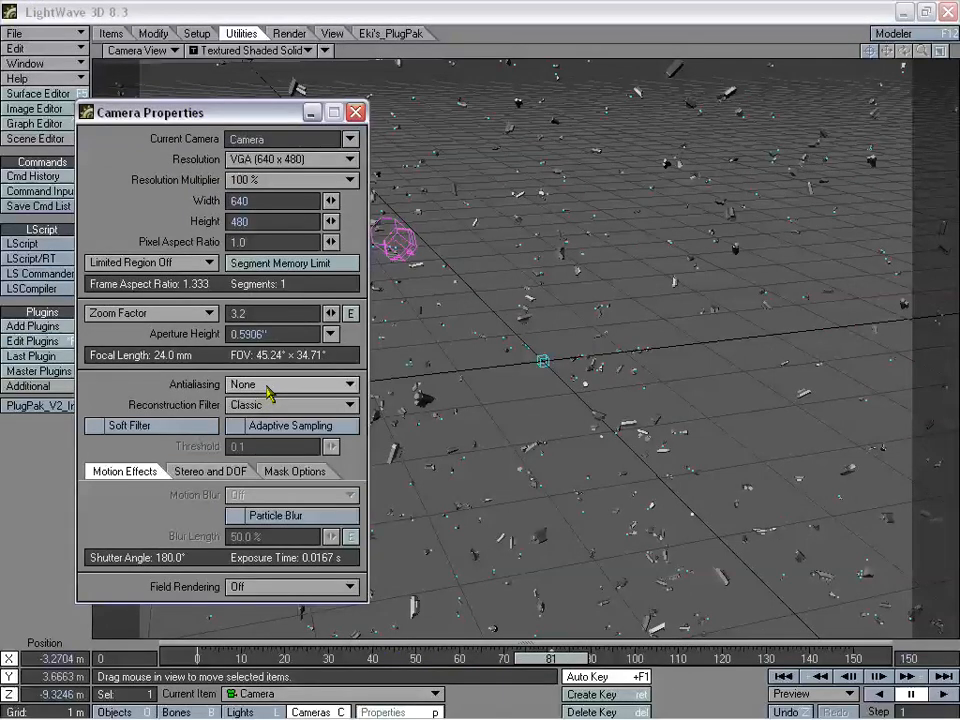
click(268, 386)
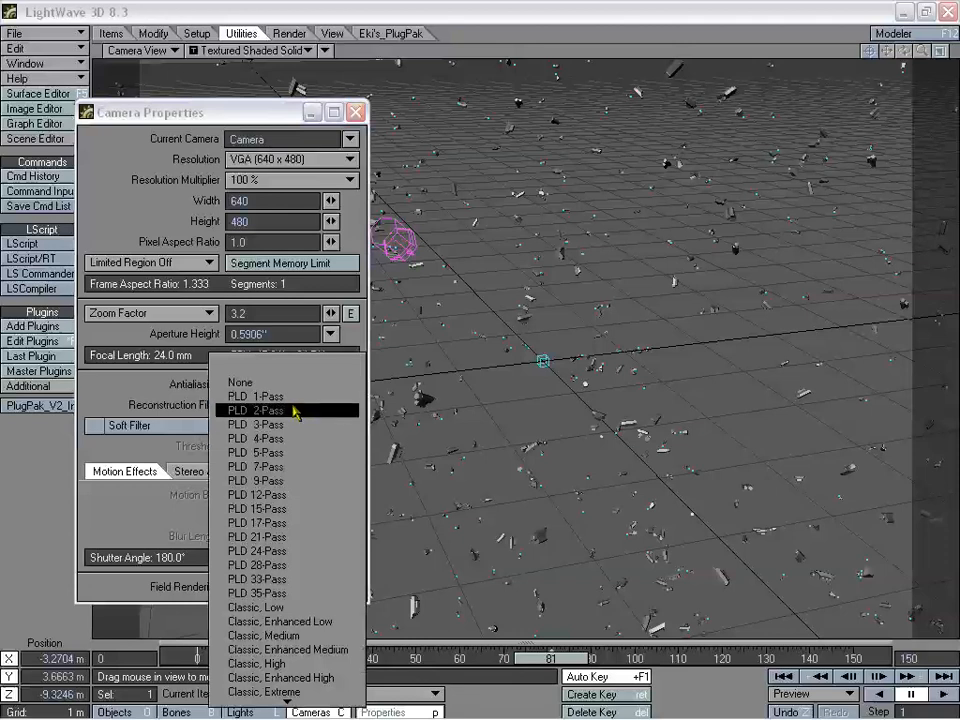
click(270, 452)
click(274, 495)
click(291, 506)
click(252, 537)
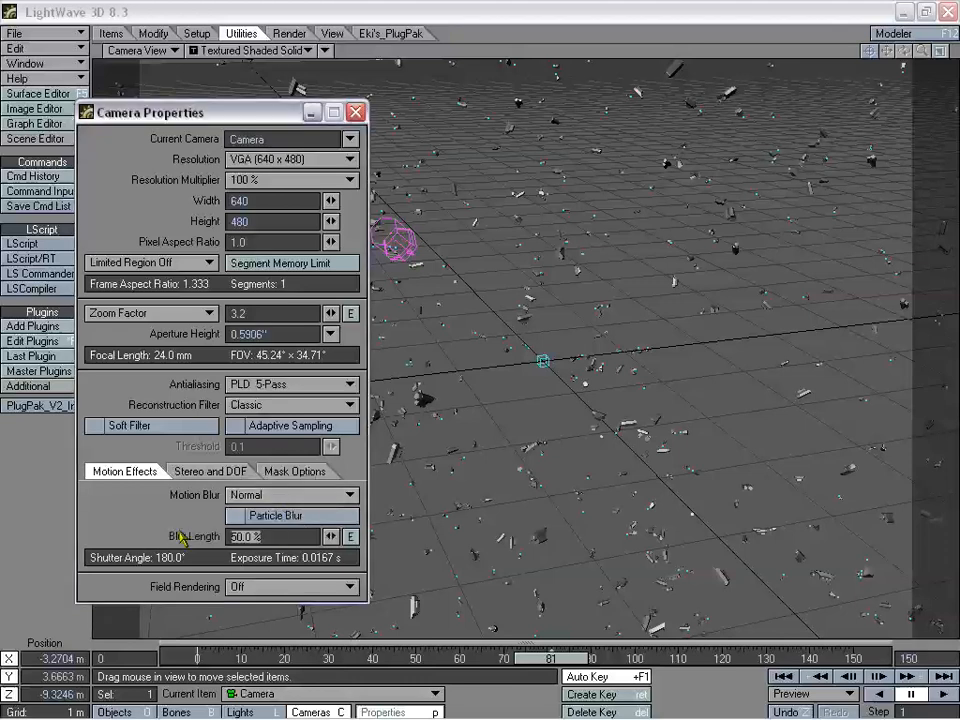
text(35)
key(Return)
drag(205, 112, 274, 84)
Step: Render frame 81 to check the motion-blurred debris and minimize the rendered image
click(290, 34)
click(38, 244)
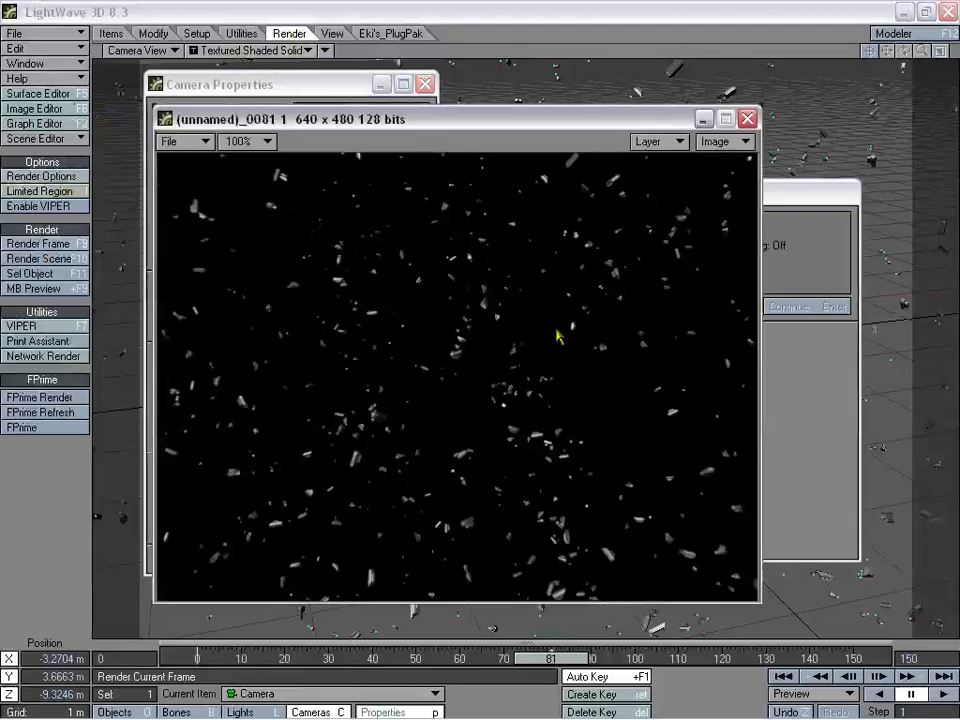
click(770, 312)
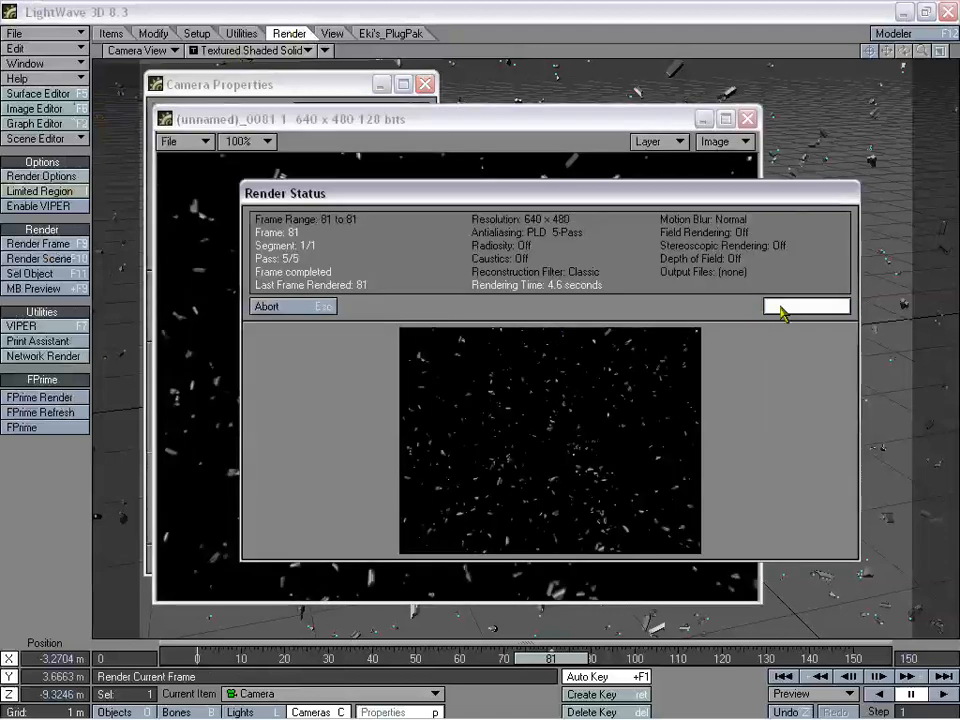
click(800, 306)
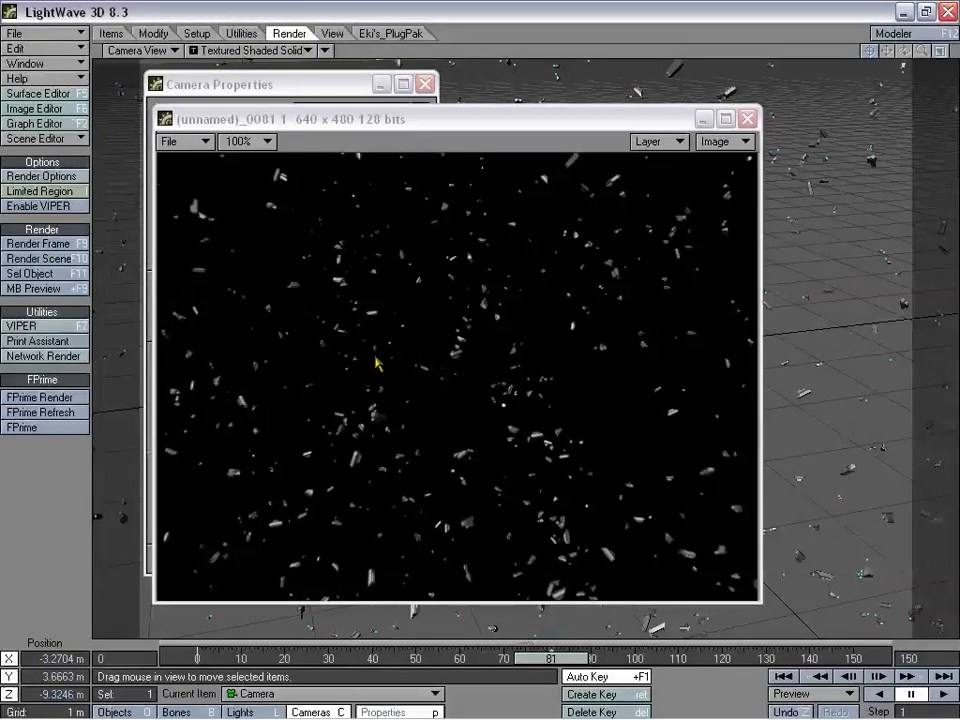
click(704, 119)
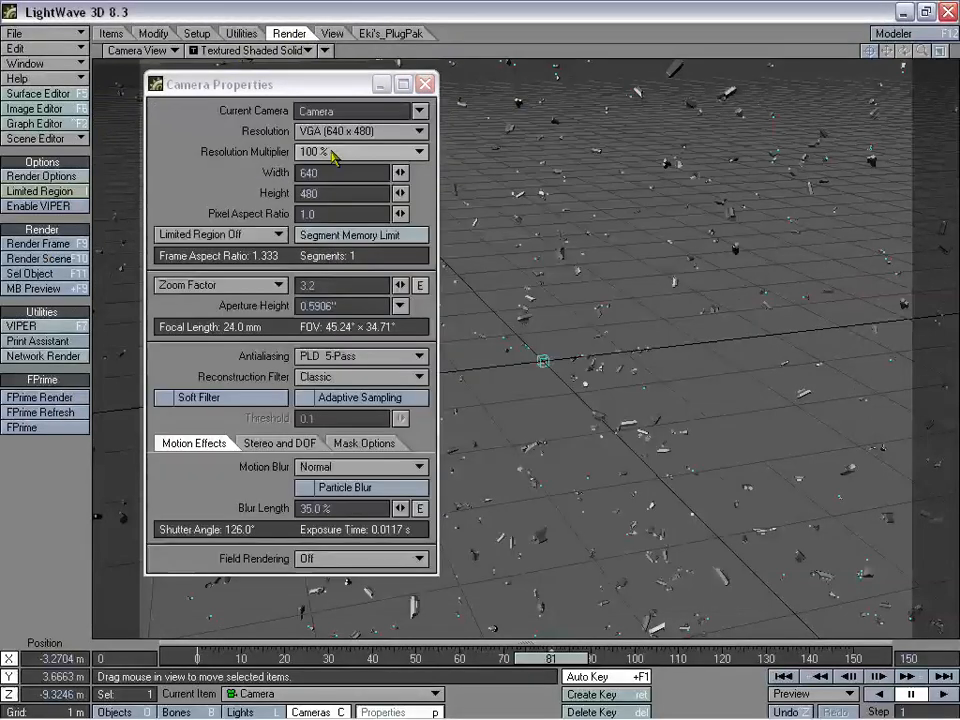
Step: Set the camera's blur length to 65% and render frame 81 again
drag(290, 85, 285, 87)
drag(396, 510, 426, 510)
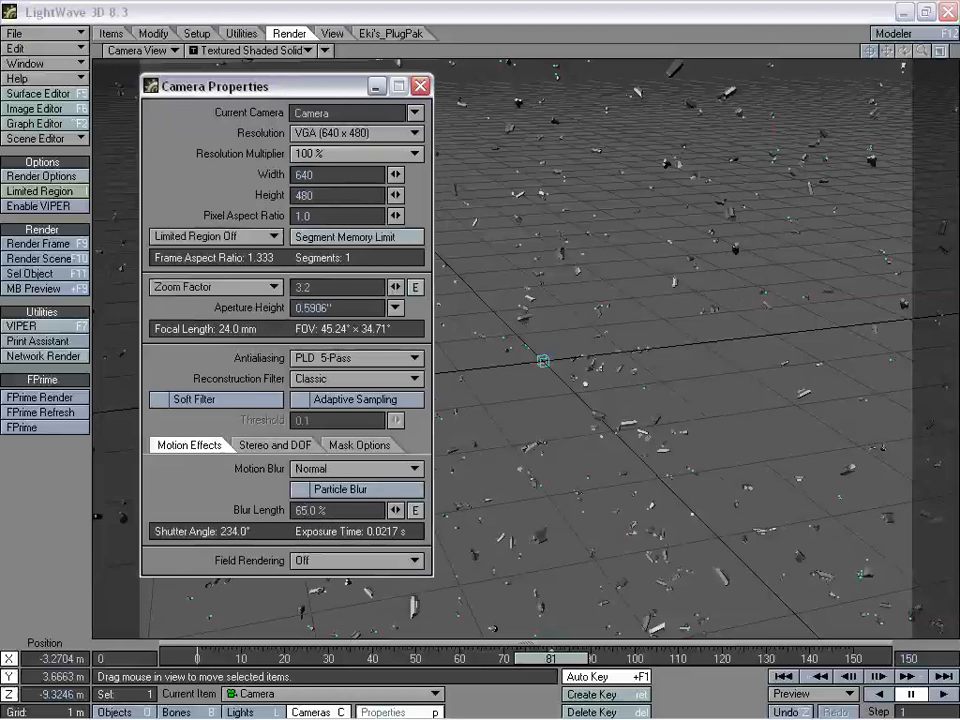
click(52, 243)
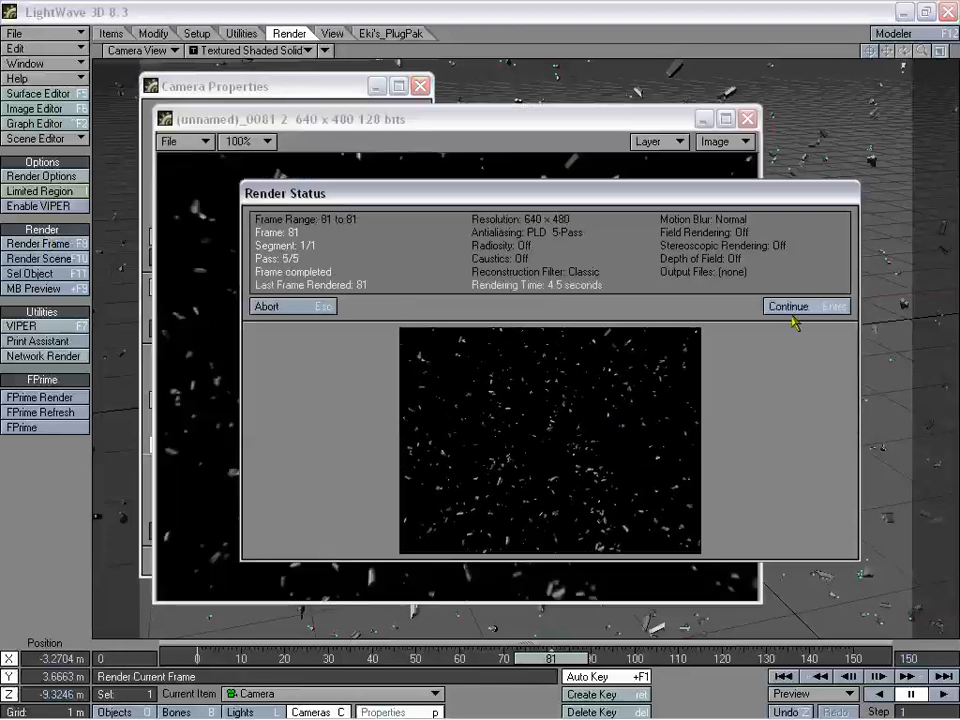
click(800, 306)
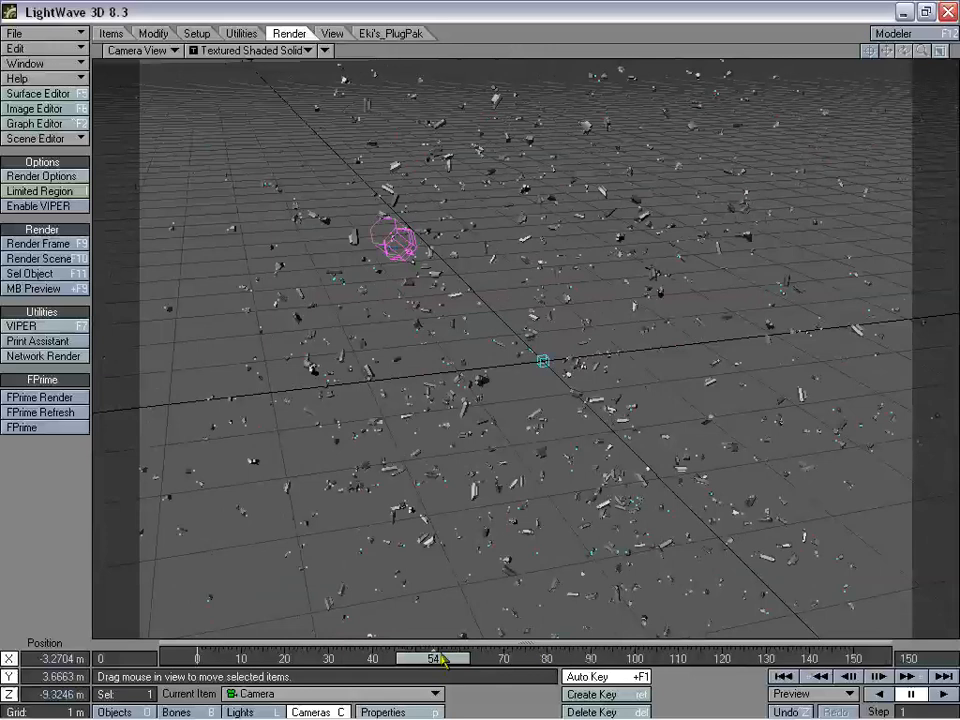
Step: Scrub back and forth through the debris explosion and stop at frame 26
mouse_move(439, 657)
mouse_down()
mouse_move(328, 657)
mouse_move(447, 648)
mouse_up()
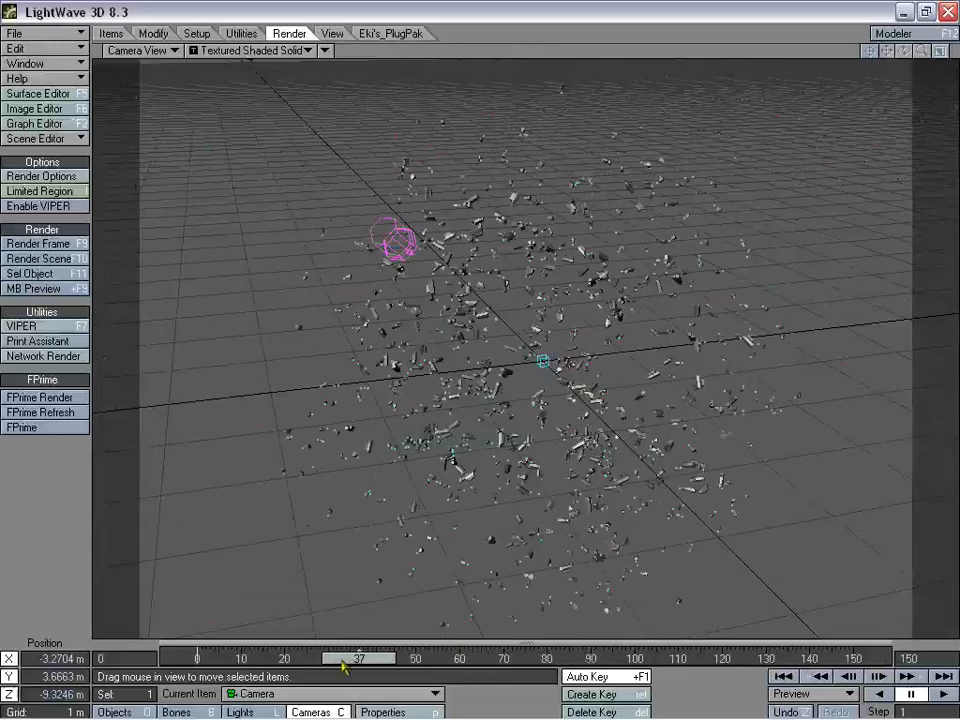
drag(343, 666, 373, 666)
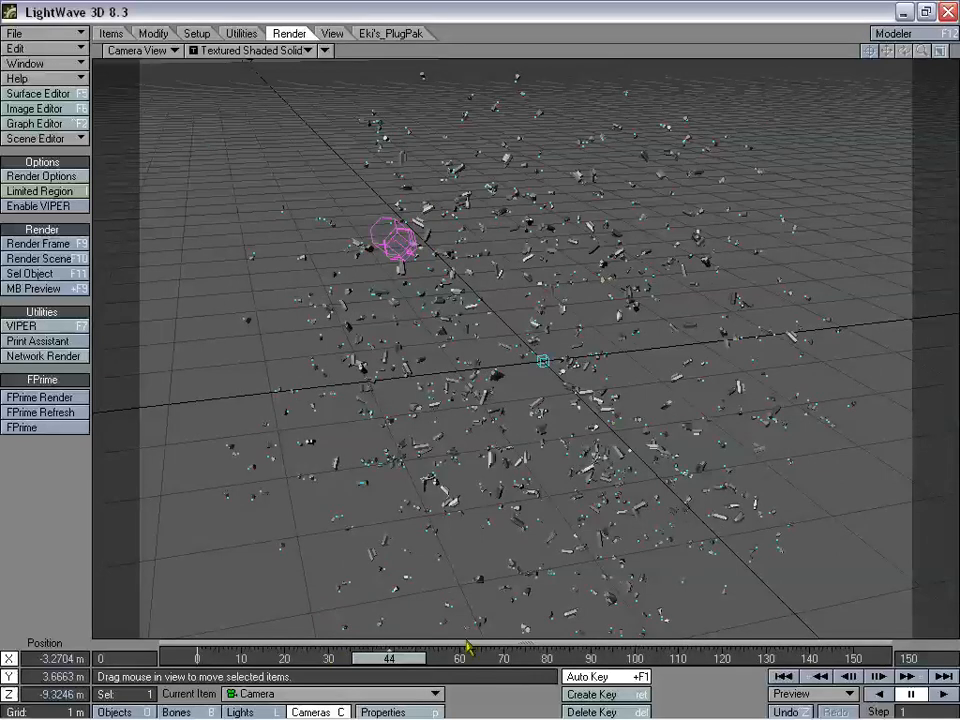
drag(413, 658, 367, 658)
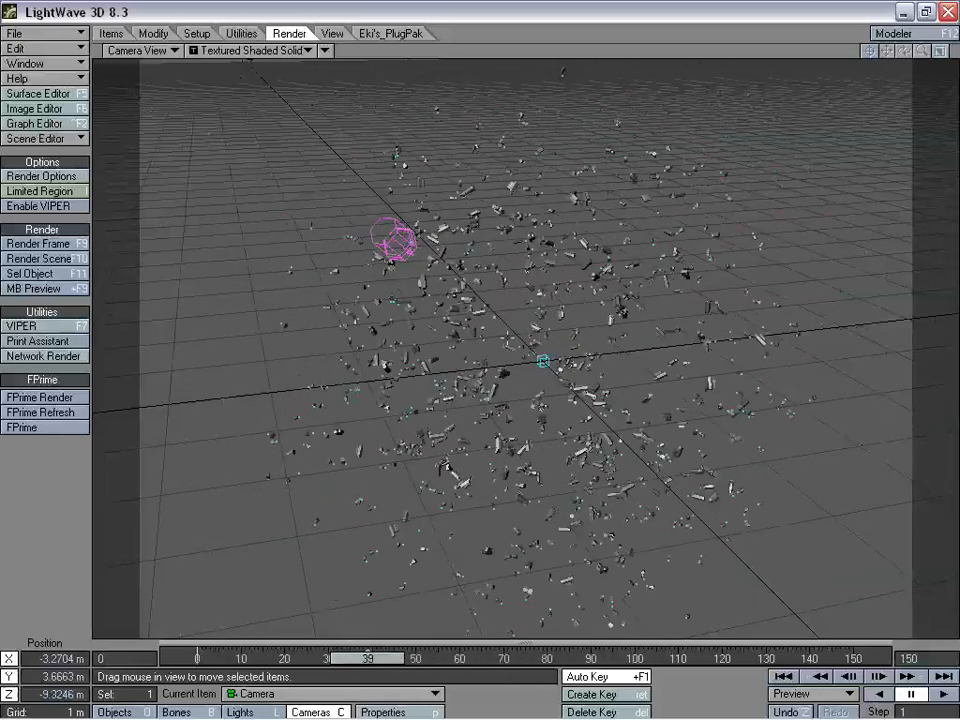
drag(393, 660, 336, 660)
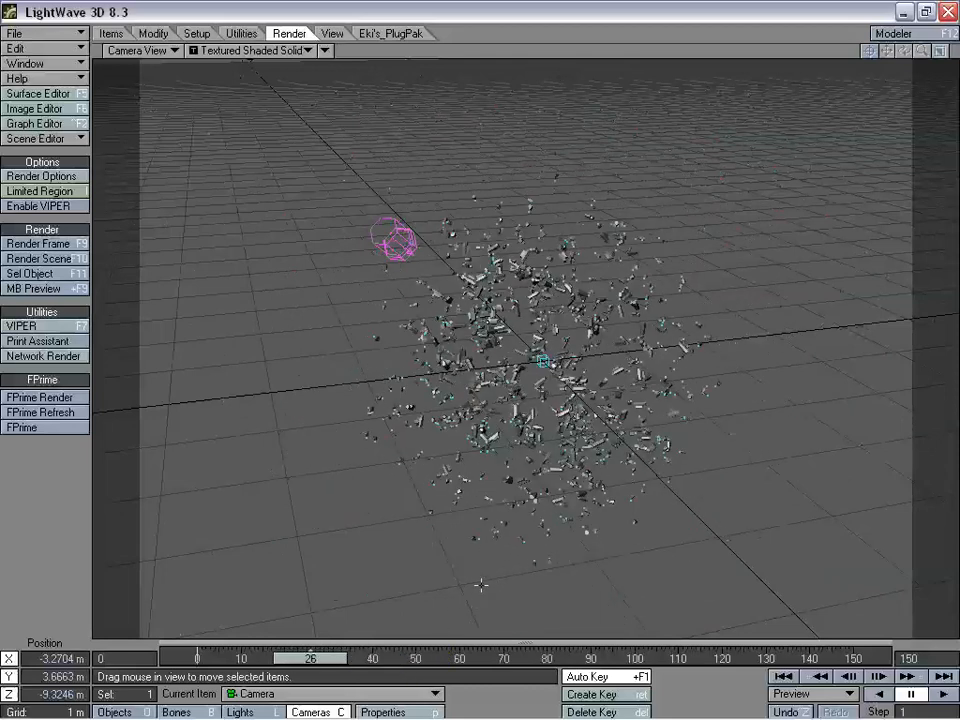
Step: Open the scene's volumetric effects settings
key(ctrl+F6)
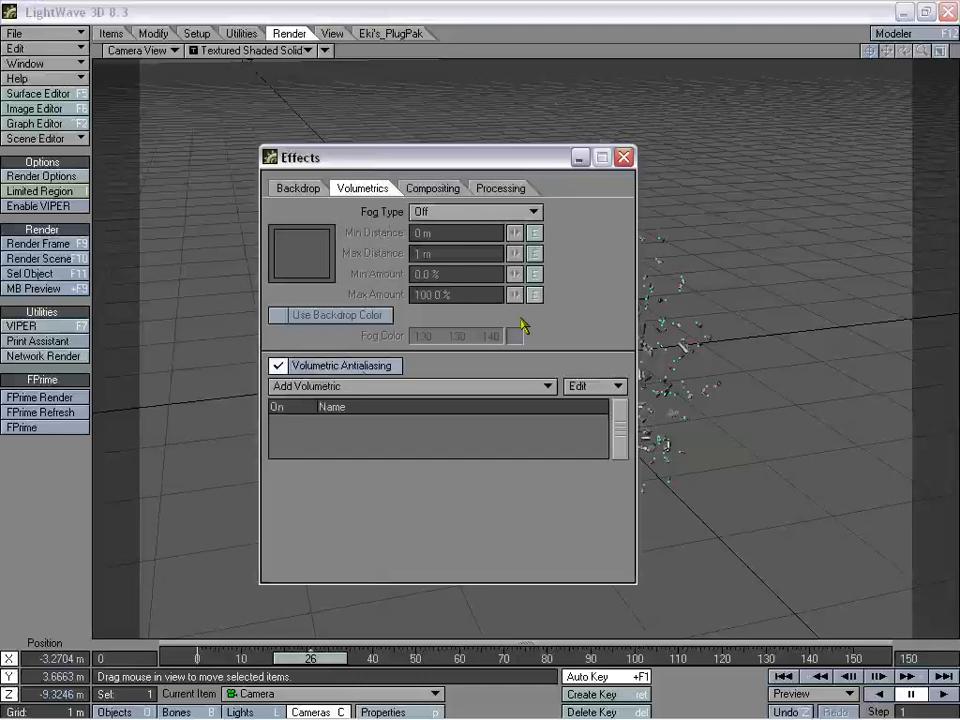